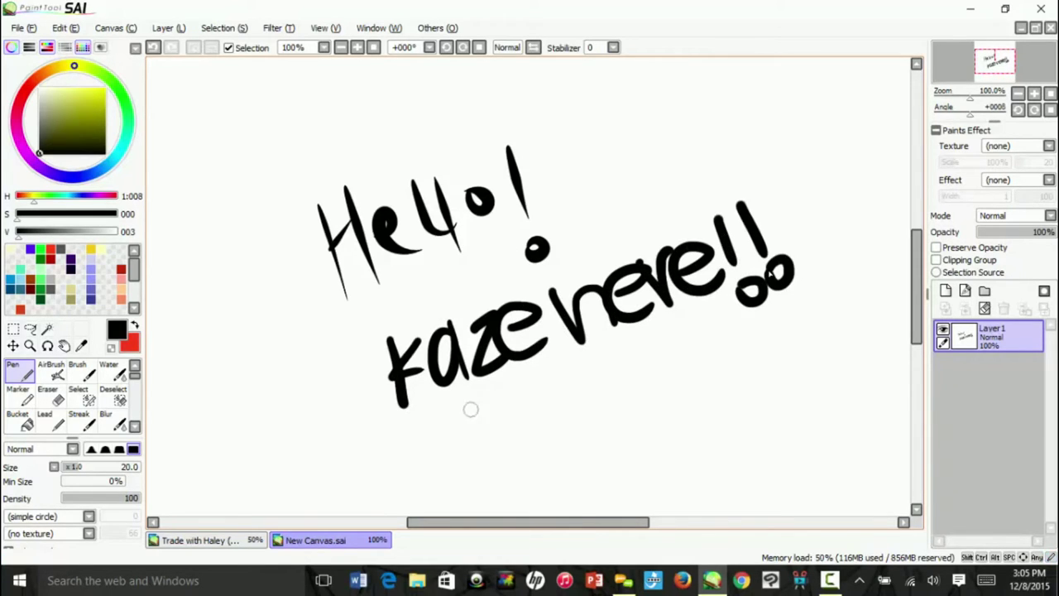
Erase the entire handwritten greeting from the canvas with the Eraser.
drag(428, 430, 709, 327)
key(e)
mouse_move(336, 338)
mouse_down()
mouse_move(416, 188)
mouse_move(426, 264)
mouse_move(377, 389)
mouse_move(329, 451)
mouse_up()
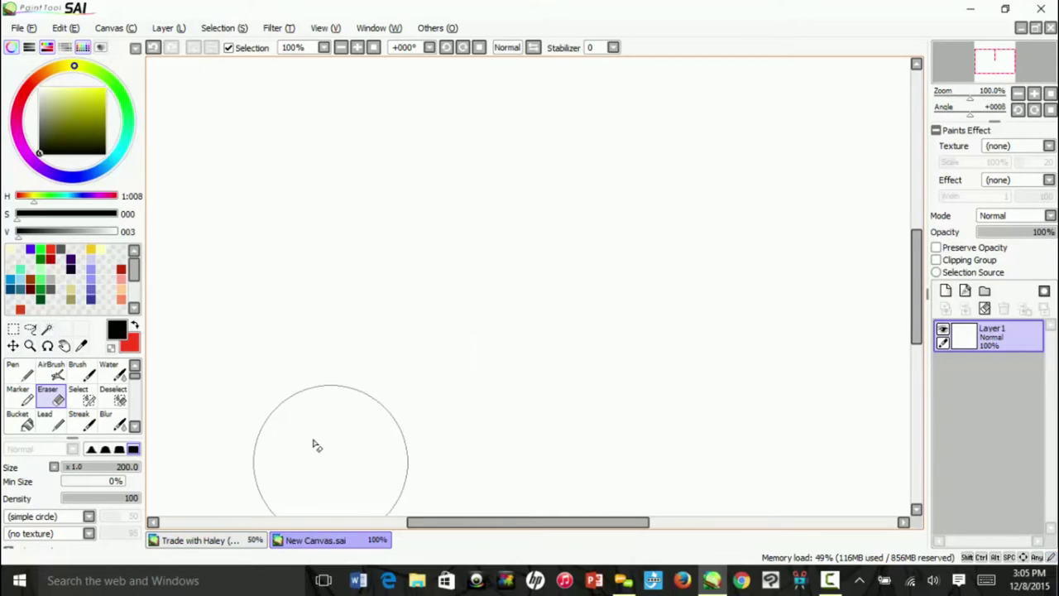
Handwrite "Today, I'll be doing a couple tutorials" in black across three lines with the Pen.
key(n)
mouse_move(285, 98)
mouse_down()
mouse_move(327, 162)
mouse_move(377, 162)
mouse_move(431, 124)
mouse_up()
mouse_move(513, 101)
mouse_down()
mouse_move(547, 115)
mouse_move(583, 165)
mouse_move(696, 165)
mouse_up()
mouse_move(288, 234)
mouse_down()
mouse_move(319, 273)
mouse_move(354, 221)
mouse_move(410, 269)
mouse_move(455, 241)
mouse_move(546, 263)
mouse_move(636, 248)
mouse_move(680, 225)
mouse_move(780, 237)
mouse_move(784, 266)
mouse_up()
drag(236, 319, 238, 379)
drag(212, 335, 276, 329)
mouse_move(263, 319)
mouse_down()
mouse_move(292, 317)
mouse_move(482, 329)
mouse_move(504, 384)
mouse_up()
drag(516, 316, 521, 382)
drag(571, 333, 531, 379)
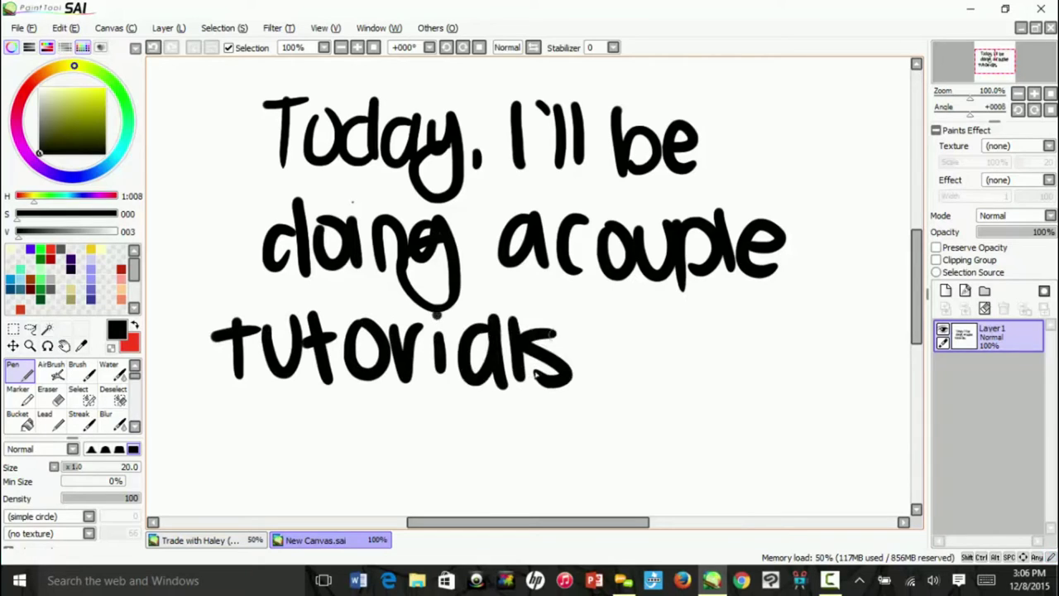
Finish the handwritten message with "as requested ~".
drag(639, 331, 647, 385)
drag(703, 335, 670, 390)
mouse_move(222, 405)
mouse_down()
mouse_move(243, 473)
mouse_move(251, 407)
mouse_up()
drag(258, 430, 308, 468)
mouse_move(348, 410)
mouse_down()
mouse_move(334, 480)
mouse_move(407, 398)
mouse_move(446, 477)
mouse_up()
mouse_move(498, 422)
mouse_down()
mouse_move(470, 435)
mouse_move(499, 483)
mouse_up()
drag(503, 431, 537, 429)
mouse_move(548, 433)
mouse_down()
mouse_move(581, 431)
mouse_move(582, 482)
mouse_up()
drag(609, 438, 580, 485)
mouse_move(616, 411)
mouse_down()
mouse_move(620, 486)
mouse_move(724, 453)
mouse_up()
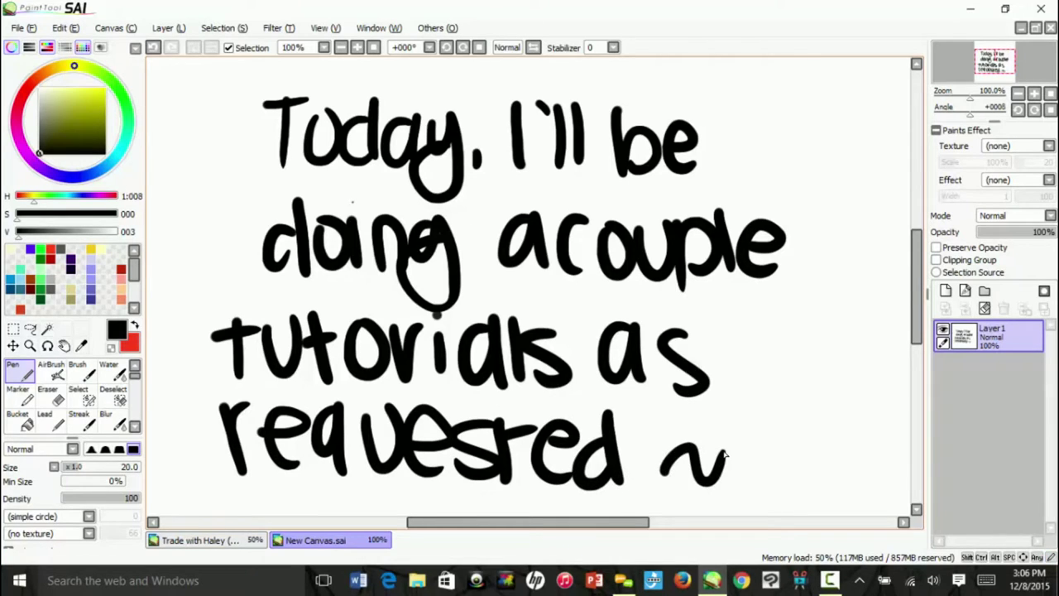
Erase the tutorial announcement and handwrite "FIRST OFF," in capitals along the upper part of the canvas with the Pen.
click(51, 395)
mouse_move(246, 408)
mouse_down()
mouse_move(708, 500)
mouse_move(468, 360)
mouse_move(777, 266)
mouse_move(701, 118)
mouse_up()
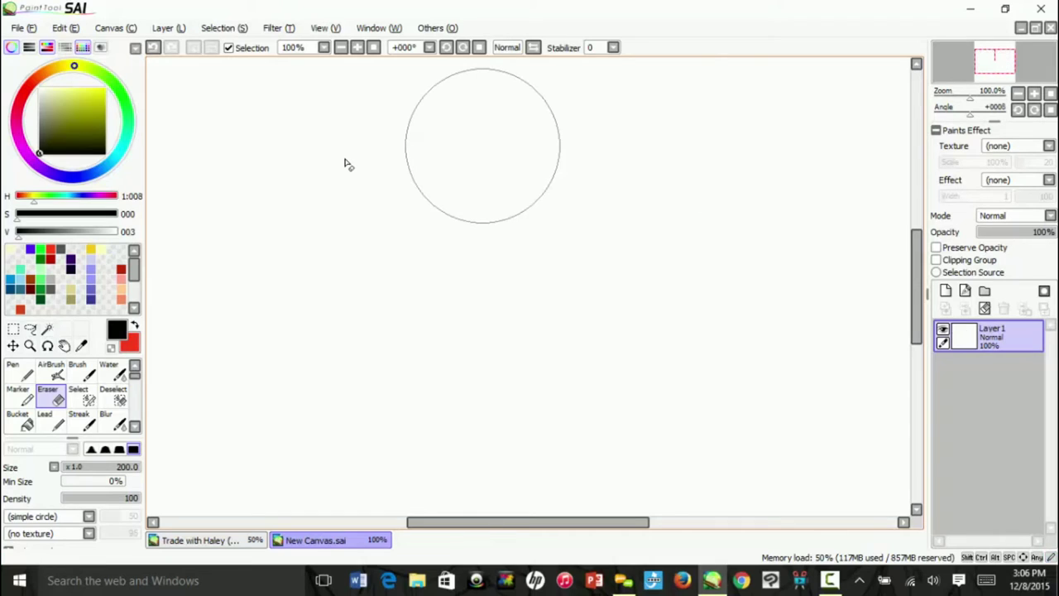
key(n)
mouse_move(223, 131)
mouse_down()
mouse_move(231, 201)
mouse_move(257, 118)
mouse_up()
mouse_move(222, 153)
mouse_down()
mouse_move(249, 145)
mouse_move(266, 193)
mouse_up()
drag(273, 124, 268, 198)
drag(274, 123, 295, 192)
drag(351, 119, 314, 174)
mouse_move(345, 126)
mouse_down()
mouse_move(389, 121)
mouse_move(384, 174)
mouse_up()
drag(437, 115, 482, 158)
drag(473, 106, 517, 93)
mouse_move(479, 134)
mouse_down()
mouse_move(508, 127)
mouse_move(528, 161)
mouse_up()
drag(517, 106, 558, 98)
drag(526, 132, 554, 123)
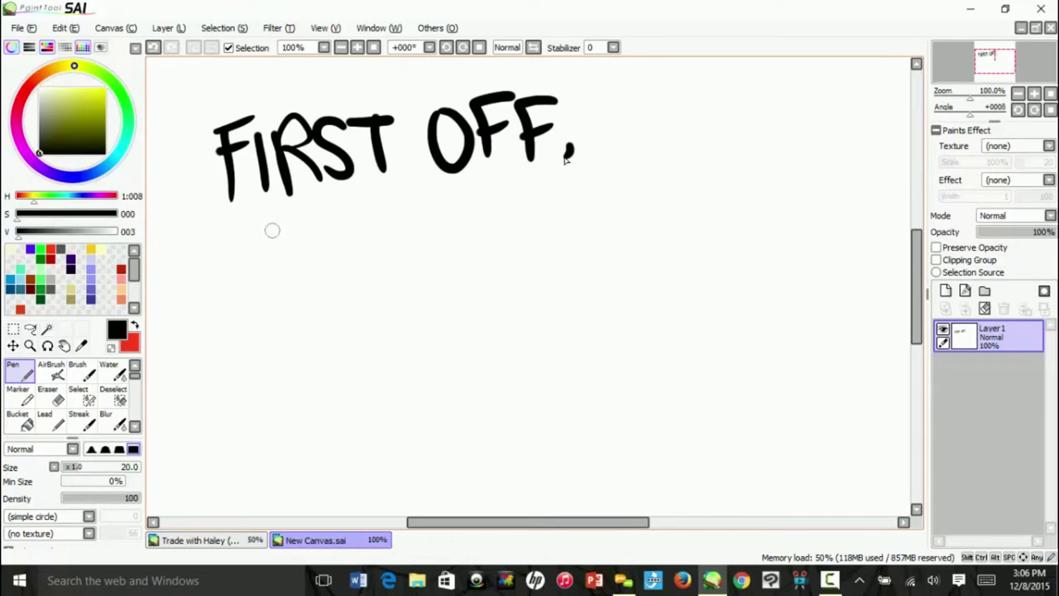
Handwrite "IF YOU'RE" in capitals beneath "FIRST OFF,".
drag(254, 235, 262, 285)
drag(285, 230, 313, 222)
mouse_move(288, 230)
mouse_down()
mouse_move(293, 288)
mouse_move(312, 245)
mouse_up()
drag(342, 213, 377, 250)
drag(385, 211, 376, 279)
mouse_move(397, 223)
mouse_down()
mouse_move(445, 257)
mouse_move(438, 214)
mouse_up()
mouse_move(455, 206)
mouse_down()
mouse_move(460, 223)
mouse_move(496, 205)
mouse_move(546, 252)
mouse_up()
drag(546, 199, 588, 242)
mouse_move(594, 177)
mouse_down()
mouse_move(603, 238)
mouse_move(642, 173)
mouse_up()
drag(599, 204, 635, 199)
drag(605, 235, 642, 229)
Handwrite "USING DIGITAL" in capitals as the third line of the message.
drag(196, 339, 246, 331)
mouse_move(282, 324)
mouse_down()
mouse_move(258, 337)
mouse_move(248, 384)
mouse_up()
mouse_move(302, 322)
mouse_down()
mouse_move(300, 385)
mouse_move(390, 316)
mouse_move(415, 348)
mouse_up()
mouse_move(402, 323)
mouse_down()
mouse_move(447, 304)
mouse_move(438, 351)
mouse_up()
mouse_move(491, 292)
mouse_down()
mouse_move(508, 350)
mouse_move(508, 341)
mouse_up()
drag(560, 285, 569, 330)
drag(611, 279, 625, 317)
mouse_move(610, 299)
mouse_down()
mouse_move(638, 283)
mouse_move(641, 330)
mouse_up()
mouse_move(669, 255)
mouse_down()
mouse_move(672, 327)
mouse_move(732, 231)
mouse_up()
mouse_move(703, 240)
mouse_down()
mouse_move(709, 318)
mouse_move(787, 291)
mouse_up()
drag(732, 268, 762, 255)
mouse_move(786, 205)
mouse_down()
mouse_move(818, 274)
mouse_move(845, 263)
mouse_up()
Handwrite "CHECK OUT" as the last line and draw a curved arrow from it up to the Stabilizer setting.
drag(305, 410, 302, 471)
drag(304, 432, 339, 421)
drag(341, 397, 342, 466)
drag(370, 388, 364, 453)
mouse_move(370, 387)
mouse_down()
mouse_move(401, 379)
mouse_move(397, 403)
mouse_up()
drag(371, 457, 408, 441)
drag(430, 388, 463, 434)
mouse_move(488, 368)
mouse_down()
mouse_move(467, 430)
mouse_move(504, 418)
mouse_up()
mouse_move(571, 372)
mouse_down()
mouse_move(538, 405)
mouse_move(570, 372)
mouse_up()
drag(587, 368, 657, 410)
mouse_move(654, 354)
mouse_down()
mouse_move(711, 341)
mouse_move(700, 405)
mouse_move(795, 177)
mouse_move(612, 87)
mouse_move(643, 97)
mouse_up()
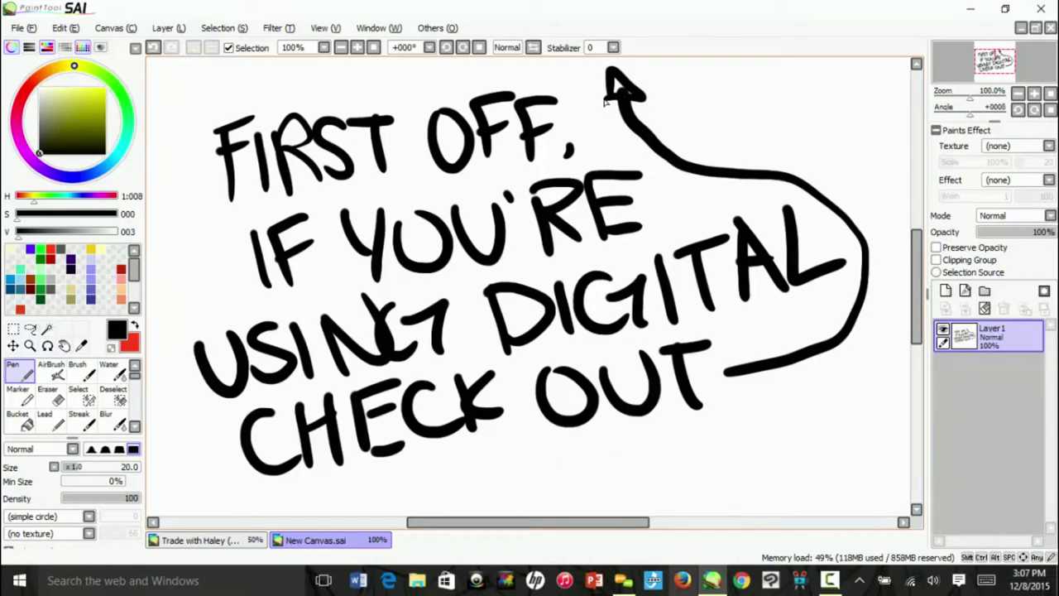
Erase the "CHECK OUT" message and arrow, and handwrite "The stabilizer" with the Pen.
key(e)
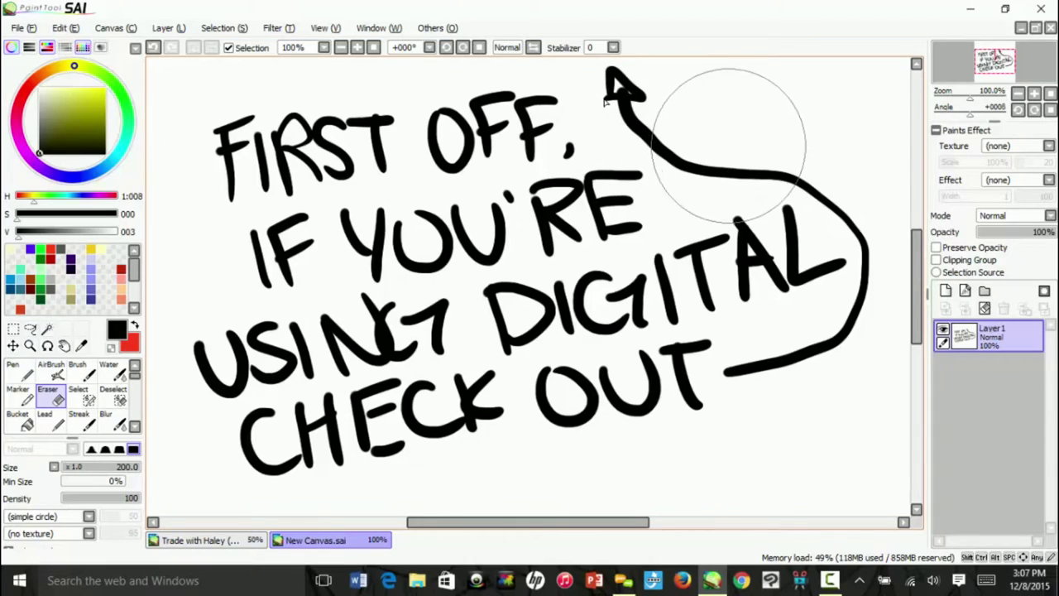
drag(709, 119, 306, 136)
mouse_move(392, 140)
mouse_down()
mouse_move(780, 189)
mouse_move(538, 414)
mouse_move(405, 421)
mouse_up()
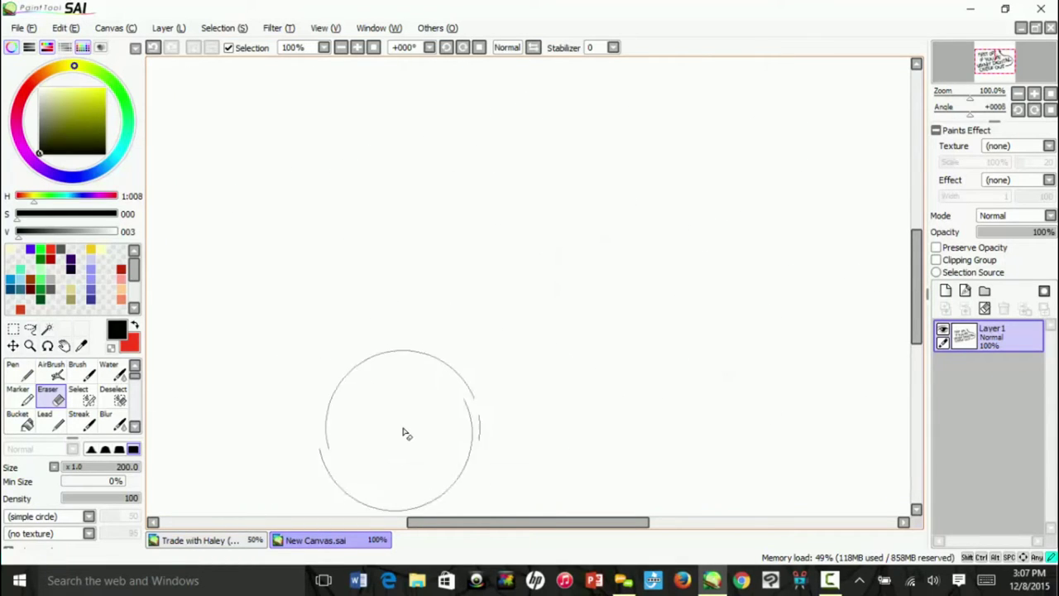
key(n)
drag(223, 111, 292, 104)
mouse_move(252, 111)
mouse_down()
mouse_move(255, 176)
mouse_move(336, 164)
mouse_up()
mouse_move(414, 124)
mouse_down()
mouse_move(369, 170)
mouse_move(466, 131)
mouse_move(511, 178)
mouse_up()
mouse_move(506, 120)
mouse_down()
mouse_move(585, 139)
mouse_move(637, 178)
mouse_move(677, 170)
mouse_move(699, 132)
mouse_up()
Handwrite "helps an" beneath "The stabilizer".
mouse_move(201, 213)
mouse_down()
mouse_move(248, 289)
mouse_move(293, 281)
mouse_up()
drag(291, 208, 303, 289)
drag(312, 221, 325, 291)
drag(318, 240, 335, 298)
mouse_move(322, 248)
mouse_down()
mouse_move(398, 265)
mouse_move(362, 271)
mouse_up()
drag(473, 237, 484, 270)
mouse_move(498, 235)
mouse_down()
mouse_move(504, 276)
mouse_move(540, 271)
mouse_up()
Handwrite "awful lot!!" as the third line of the stabilizer message.
mouse_move(287, 345)
mouse_down()
mouse_move(250, 346)
mouse_move(277, 352)
mouse_up()
drag(279, 317, 287, 380)
drag(308, 337, 372, 351)
mouse_move(368, 307)
mouse_down()
mouse_move(461, 336)
mouse_move(569, 336)
mouse_move(609, 350)
mouse_move(654, 331)
mouse_up()
click(654, 376)
mouse_move(653, 299)
mouse_down()
mouse_move(653, 354)
mouse_move(679, 359)
mouse_up()
click(683, 377)
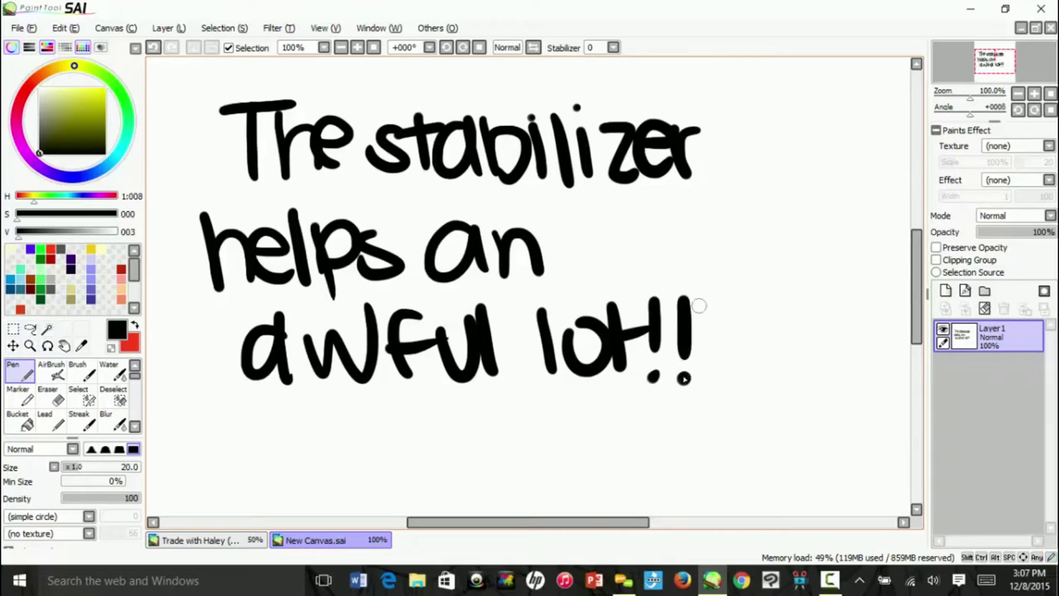
Erase the stabilizer message and set the Pen's Stabilizer to S-6.
key(e)
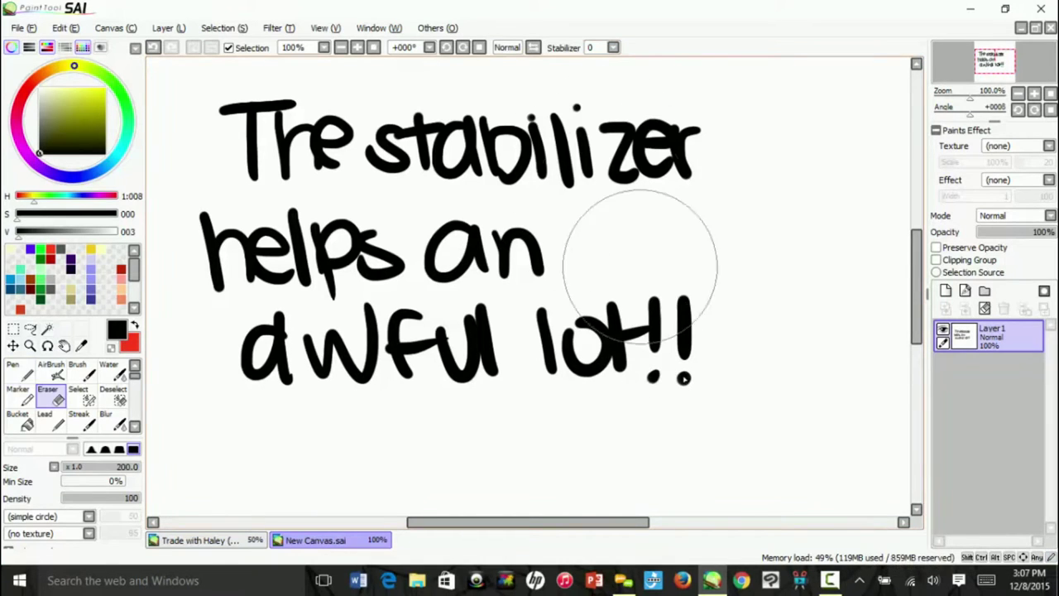
mouse_move(660, 233)
mouse_down()
mouse_move(248, 236)
mouse_move(229, 256)
mouse_up()
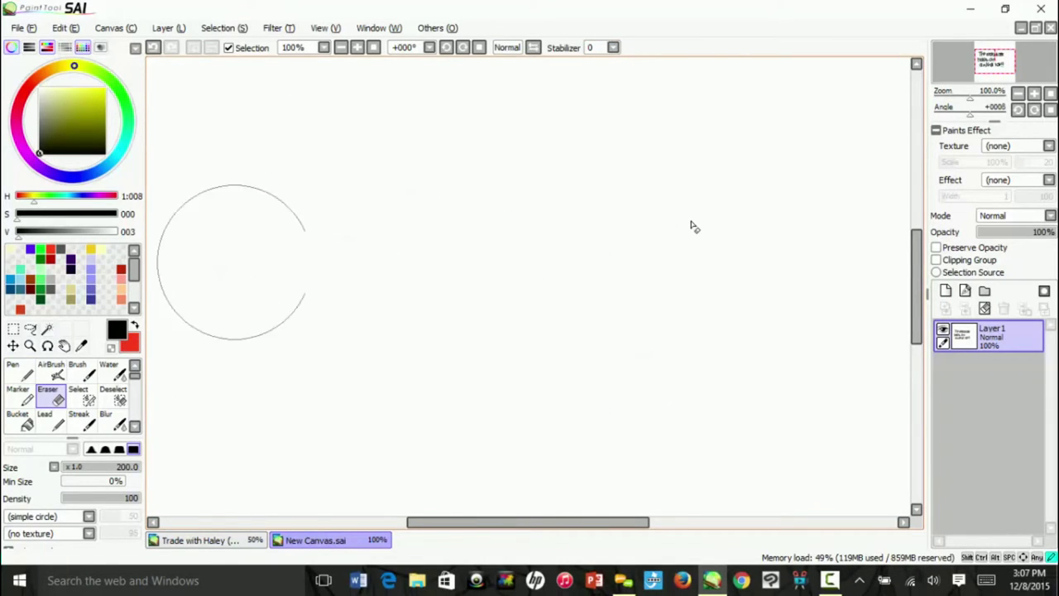
key(n)
click(613, 48)
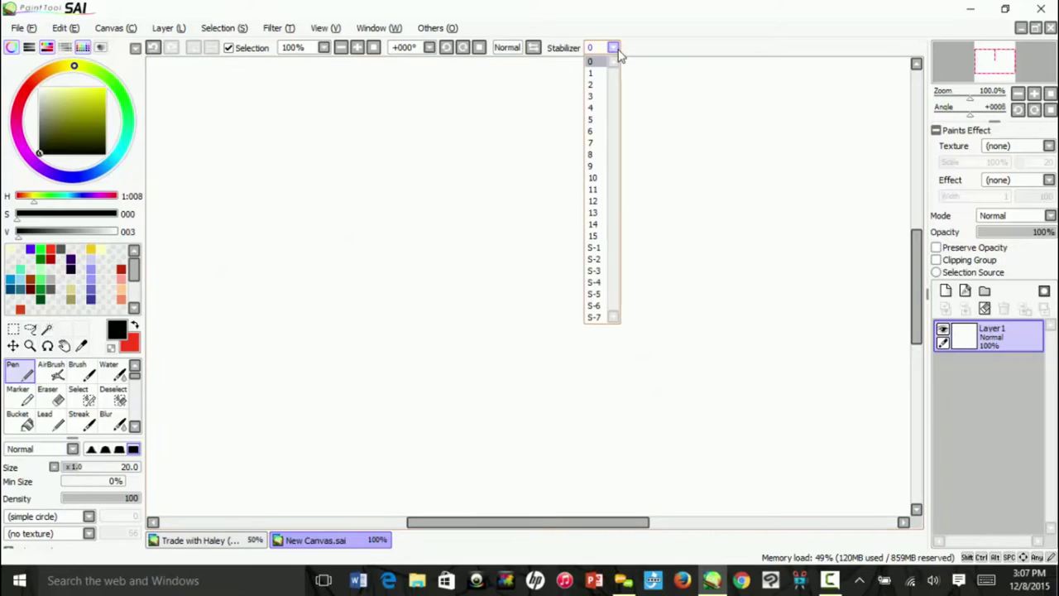
click(594, 305)
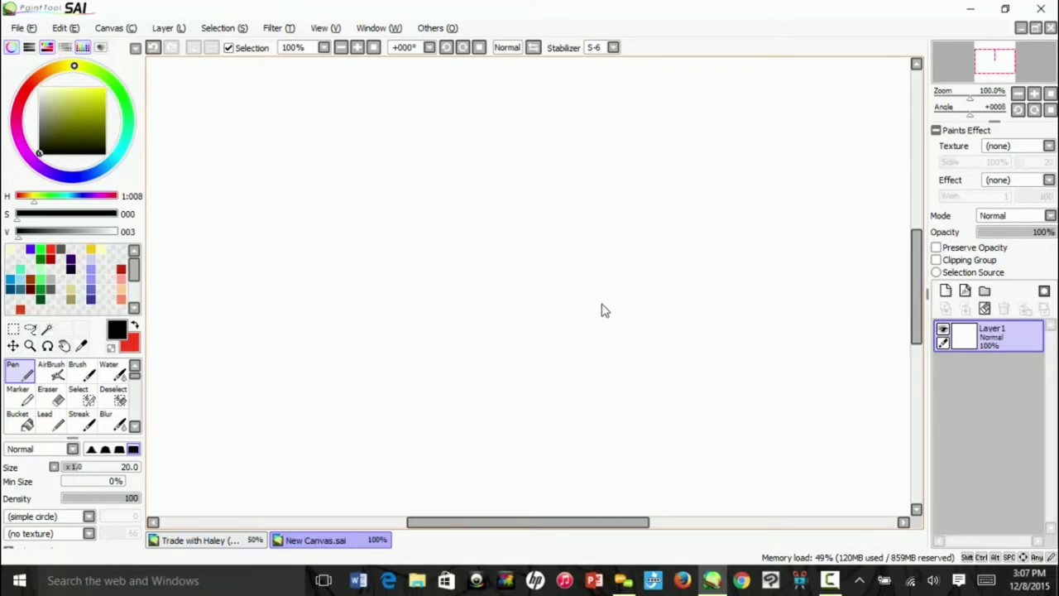
Handwrite "NEXT ~" in the upper part of the canvas and underline it with a curved stroke.
drag(227, 176, 282, 127)
drag(299, 163, 347, 162)
mouse_move(381, 124)
mouse_down()
mouse_move(341, 170)
mouse_move(443, 121)
mouse_move(426, 161)
mouse_move(506, 137)
mouse_up()
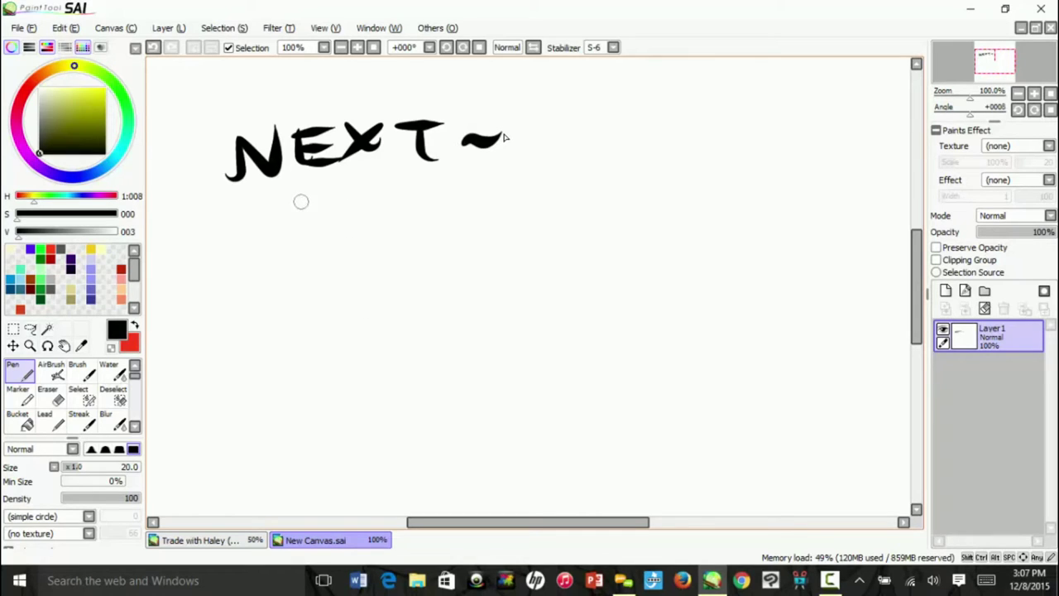
mouse_move(224, 207)
mouse_down()
mouse_move(305, 177)
mouse_move(407, 191)
mouse_up()
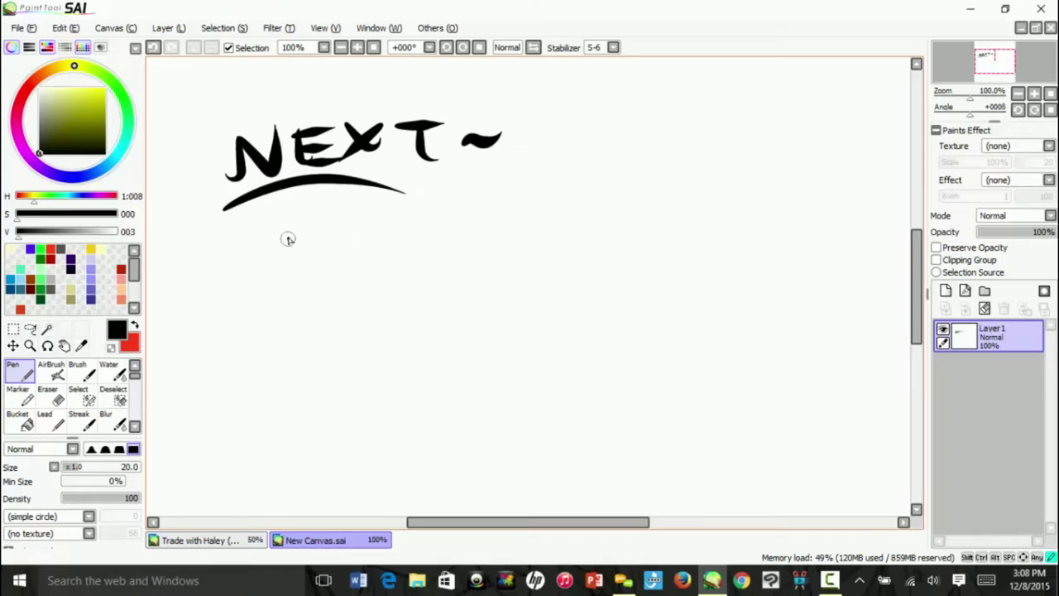
Handwrite "MAKE SURE" in capitals beneath the underlined heading.
drag(352, 223, 348, 285)
mouse_move(400, 221)
mouse_down()
mouse_move(397, 276)
mouse_move(432, 261)
mouse_up()
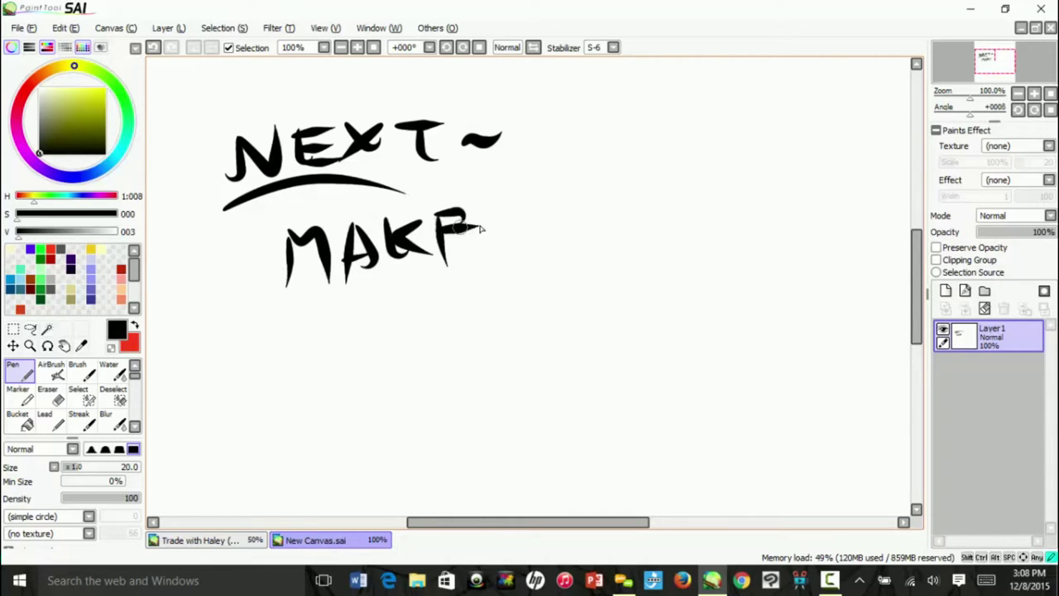
drag(530, 211, 498, 248)
mouse_move(554, 215)
mouse_down()
mouse_move(560, 227)
mouse_move(593, 198)
mouse_move(649, 269)
mouse_up()
drag(659, 202, 703, 196)
mouse_move(658, 225)
mouse_down()
mouse_move(718, 223)
mouse_move(712, 247)
mouse_up()
Handwrite "of your brushes" over two lines and draw an arrow pointing toward the brush tools.
drag(337, 295, 342, 298)
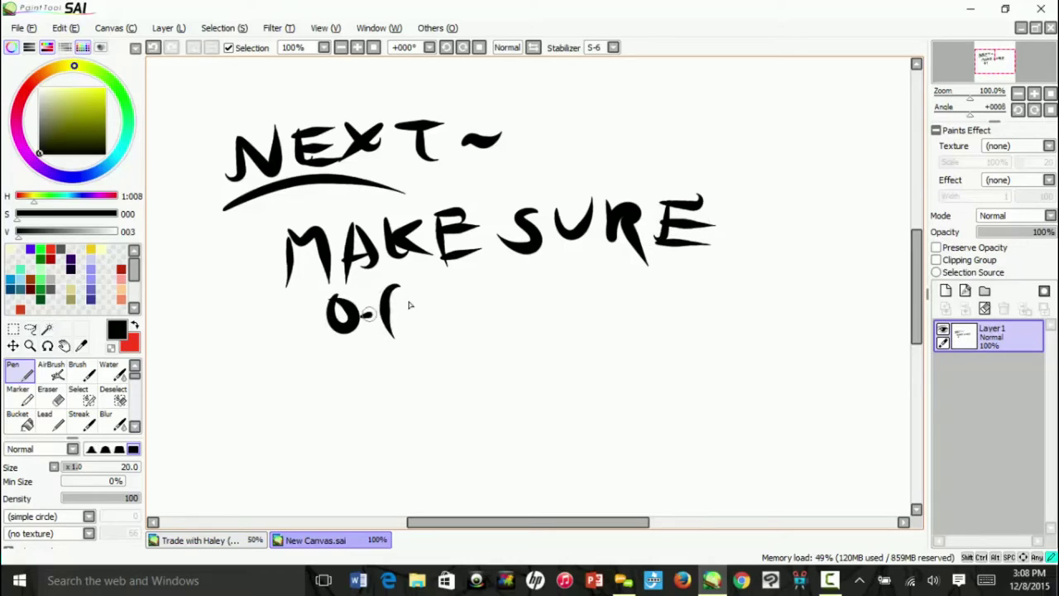
drag(435, 295, 438, 337)
drag(488, 291, 493, 286)
drag(521, 278, 606, 277)
mouse_move(347, 373)
mouse_down()
mouse_move(368, 430)
mouse_move(381, 405)
mouse_up()
mouse_move(387, 397)
mouse_down()
mouse_move(438, 380)
mouse_move(453, 405)
mouse_up()
mouse_move(494, 376)
mouse_down()
mouse_move(472, 407)
mouse_move(547, 414)
mouse_up()
mouse_move(556, 402)
mouse_down()
mouse_move(579, 394)
mouse_move(583, 412)
mouse_up()
drag(635, 382, 589, 407)
mouse_move(275, 344)
mouse_down()
mouse_move(172, 344)
mouse_move(193, 319)
mouse_up()
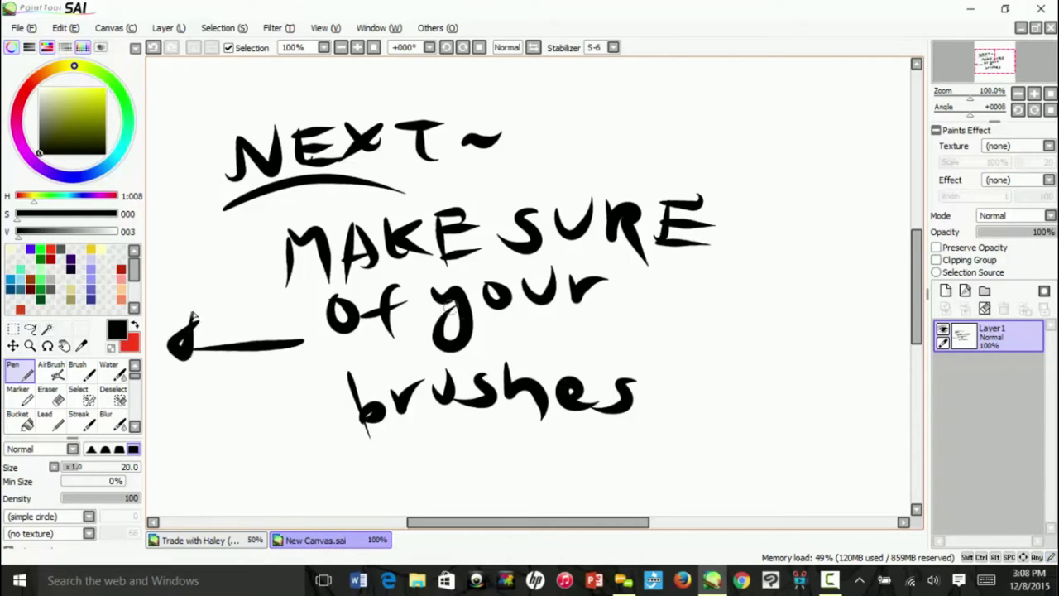
Erase the message about brushes and its arrow from the canvas.
click(48, 396)
mouse_move(195, 368)
mouse_down()
mouse_move(306, 248)
mouse_move(503, 152)
mouse_move(542, 289)
mouse_move(526, 418)
mouse_up()
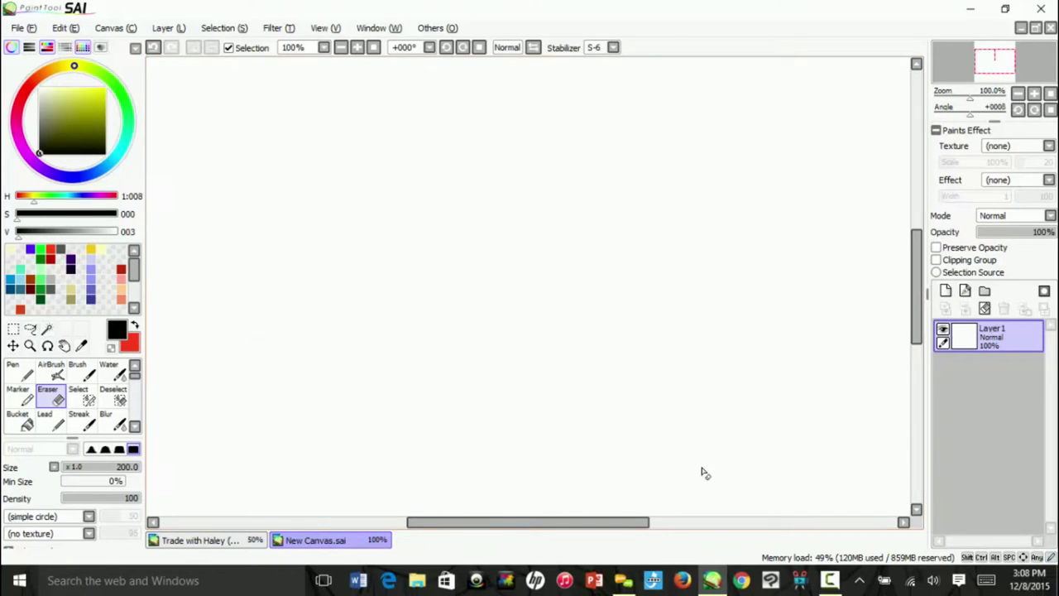
Switch to the Pen, restore black as its drawing colour and set the Stabilizer to 0.
click(19, 371)
drag(497, 76, 570, 89)
right_click(599, 89)
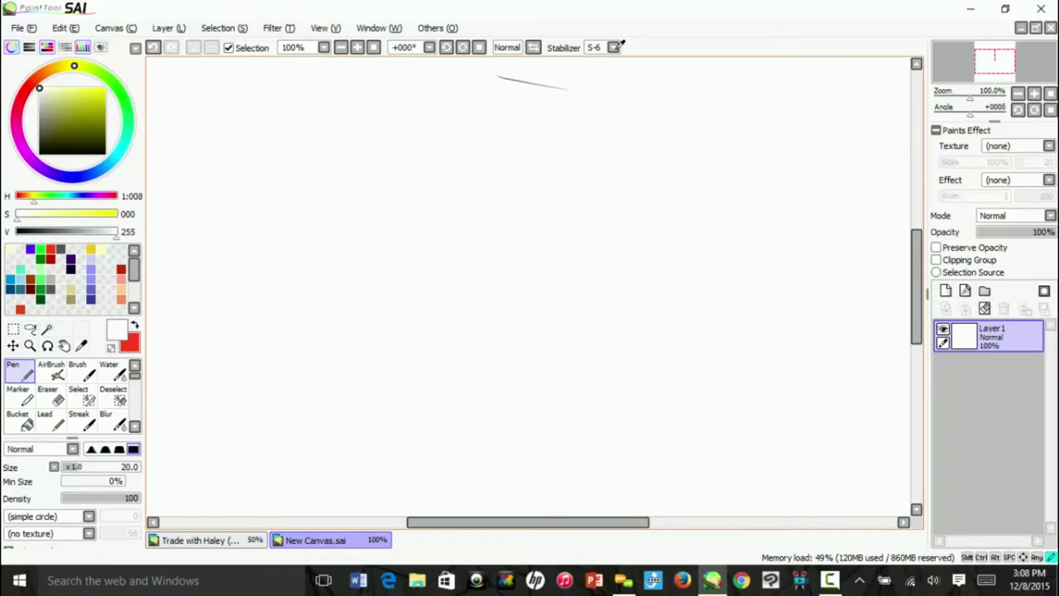
drag(41, 99, 6, 178)
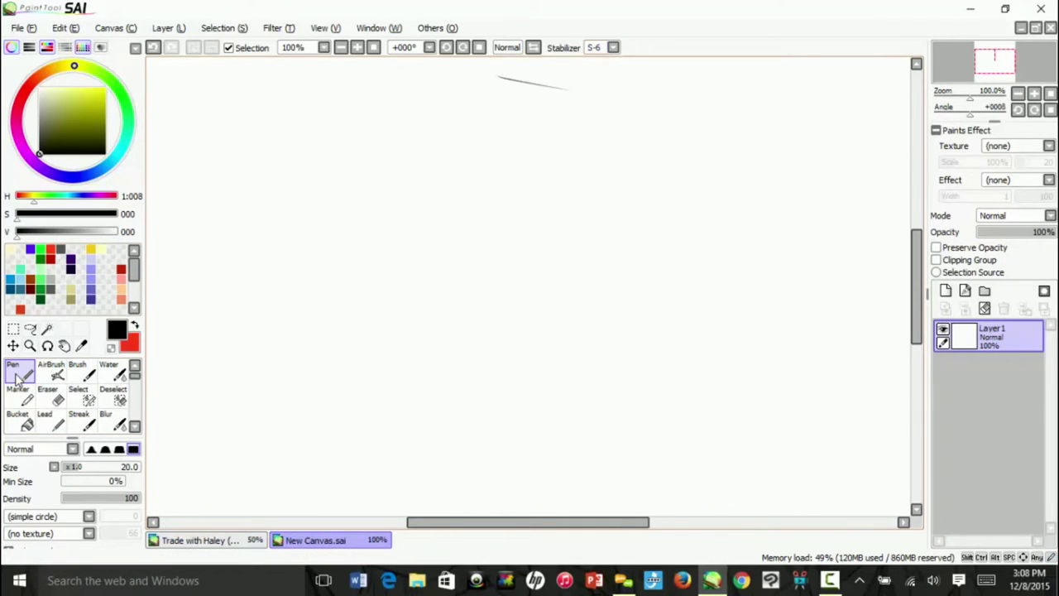
click(613, 48)
click(591, 62)
Handwrite "Personally, I" in black as the first line of a new message.
mouse_move(226, 142)
mouse_down()
mouse_move(239, 232)
mouse_move(233, 172)
mouse_move(304, 223)
mouse_up()
mouse_move(312, 182)
mouse_down()
mouse_move(327, 227)
mouse_move(380, 170)
mouse_move(500, 175)
mouse_move(596, 149)
mouse_up()
drag(528, 157, 600, 157)
drag(631, 200, 626, 225)
drag(677, 147, 677, 221)
Handwrite "line with the" and, on the line beneath, "Pen tool" in quotation marks.
drag(232, 256, 242, 335)
mouse_move(263, 282)
mouse_down()
mouse_move(270, 331)
mouse_move(347, 327)
mouse_up()
mouse_move(331, 302)
mouse_down()
mouse_move(364, 306)
mouse_move(376, 331)
mouse_up()
mouse_move(405, 269)
mouse_down()
mouse_move(434, 313)
mouse_move(515, 262)
mouse_move(550, 284)
mouse_move(610, 265)
mouse_move(695, 281)
mouse_move(692, 331)
mouse_up()
drag(707, 296, 752, 317)
mouse_move(298, 357)
mouse_down()
mouse_move(344, 425)
mouse_move(363, 418)
mouse_move(418, 455)
mouse_move(478, 459)
mouse_up()
mouse_move(534, 413)
mouse_down()
mouse_move(653, 414)
mouse_move(671, 465)
mouse_up()
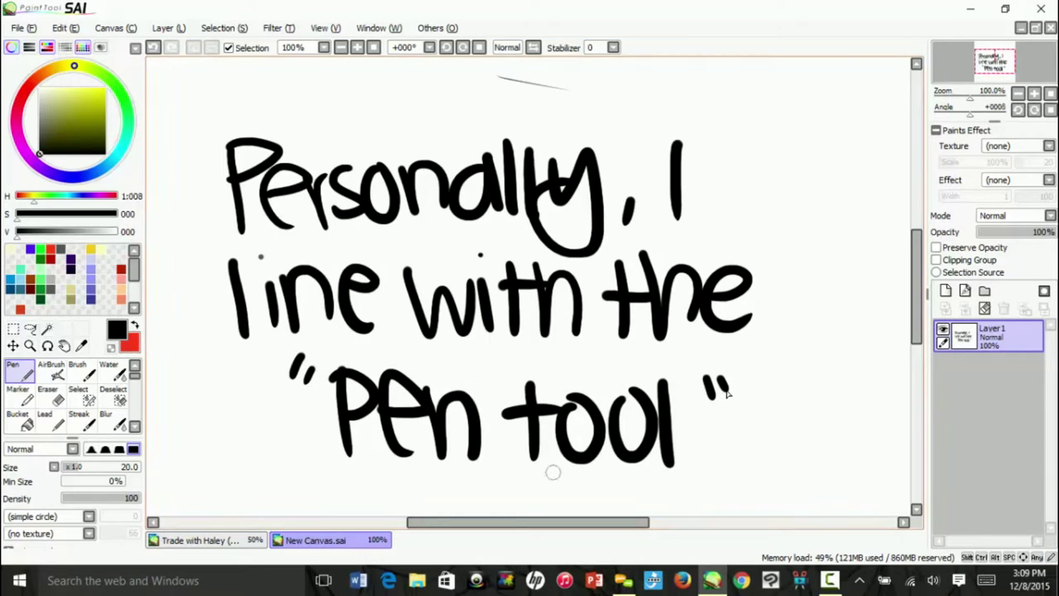
Erase the Pen tool message and handwrite "NOW!!" at an upward slant.
click(51, 396)
mouse_move(305, 359)
mouse_down()
mouse_move(362, 397)
mouse_move(355, 308)
mouse_move(430, 182)
mouse_move(668, 94)
mouse_move(384, 184)
mouse_up()
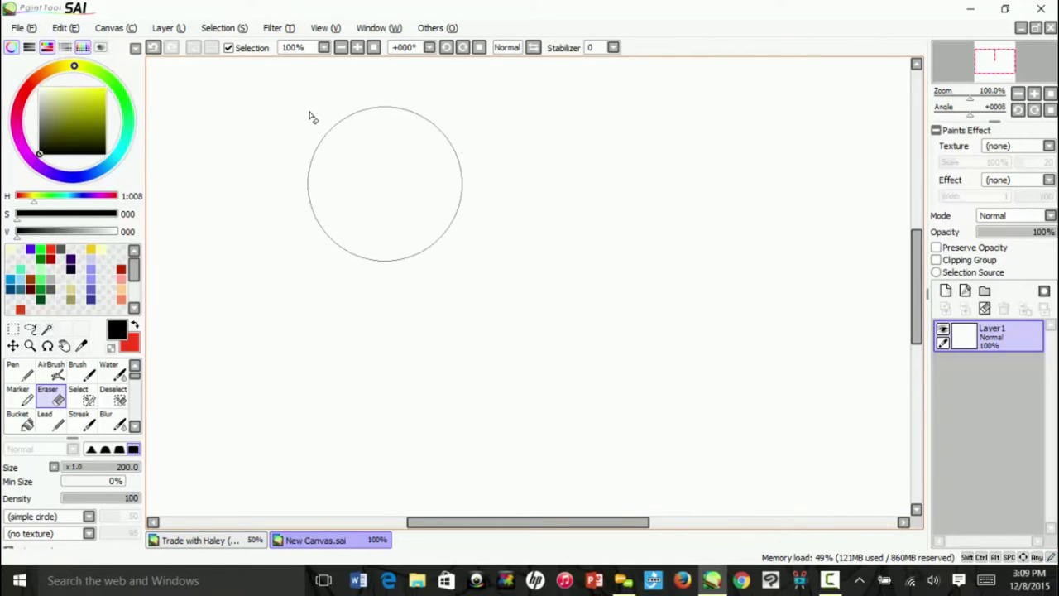
key(n)
mouse_move(264, 165)
mouse_down()
mouse_move(289, 259)
mouse_move(374, 151)
mouse_move(472, 207)
mouse_move(461, 122)
mouse_up()
click(491, 199)
mouse_move(481, 109)
mouse_down()
mouse_move(484, 180)
mouse_move(511, 177)
mouse_up()
click(520, 205)
Handwrite "Let's get" on an upward slant beneath "NOW!!".
mouse_move(280, 322)
mouse_down()
mouse_move(355, 368)
mouse_move(407, 351)
mouse_up()
drag(405, 282, 431, 355)
drag(380, 307, 433, 299)
drag(470, 266, 450, 335)
drag(416, 254, 418, 277)
mouse_move(539, 281)
mouse_down()
mouse_move(567, 253)
mouse_move(553, 322)
mouse_up()
mouse_move(588, 248)
mouse_down()
mouse_move(622, 216)
mouse_move(608, 318)
mouse_up()
drag(653, 175, 685, 263)
drag(630, 240, 702, 211)
Handwrite "started!" on an upward slant as the last line of the message.
drag(483, 383, 434, 440)
drag(519, 347, 544, 420)
mouse_move(547, 374)
mouse_down()
mouse_move(573, 352)
mouse_move(621, 409)
mouse_up()
mouse_move(599, 339)
mouse_down()
mouse_move(635, 326)
mouse_move(683, 376)
mouse_up()
drag(633, 351, 716, 310)
mouse_move(719, 339)
mouse_down()
mouse_move(744, 241)
mouse_move(777, 286)
mouse_up()
click(796, 306)
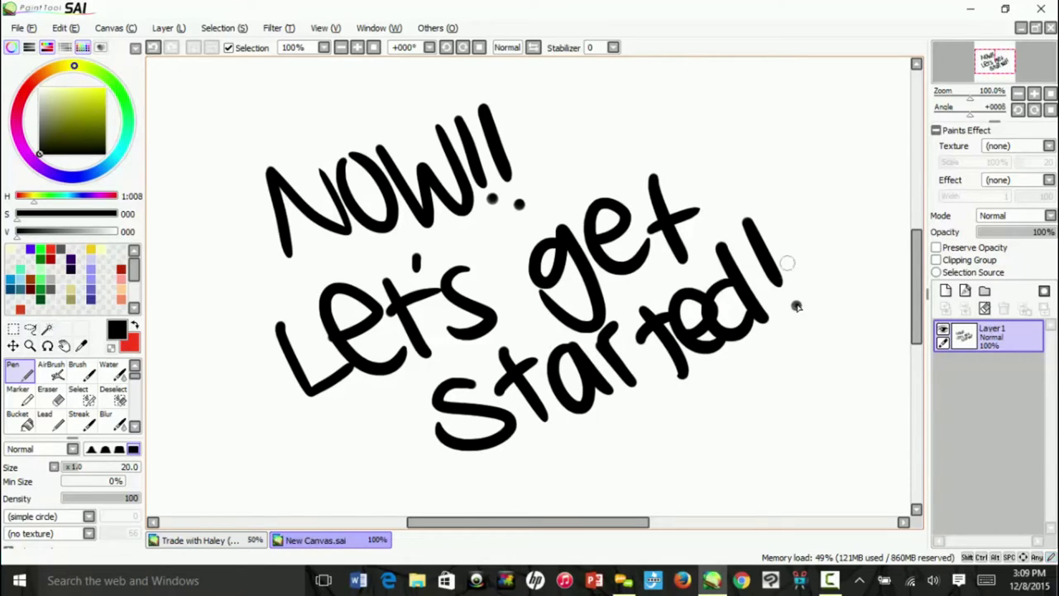
Add a second exclamation mark after "started" and draw a smiley face beneath the word.
drag(763, 206, 801, 273)
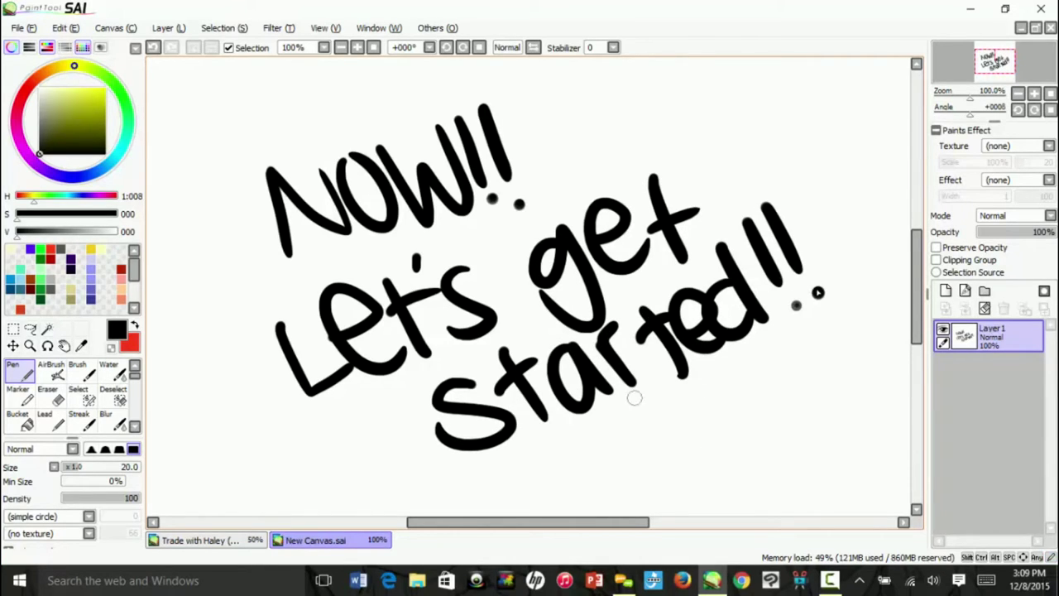
drag(683, 398, 687, 400)
drag(629, 447, 718, 426)
Erase the whole "NOW!! Let's get started!!" message and the smiley face with the size 200 Eraser.
key(e)
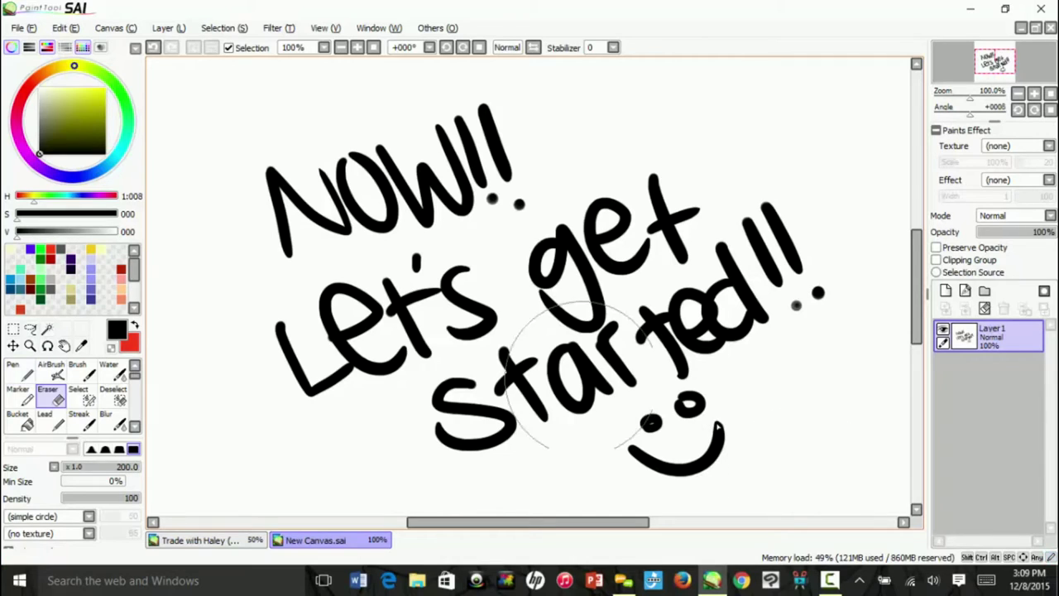
mouse_move(778, 281)
mouse_down()
mouse_move(823, 298)
mouse_move(568, 378)
mouse_move(289, 347)
mouse_up()
mouse_move(799, 142)
mouse_down()
mouse_move(757, 50)
mouse_move(389, 159)
mouse_up()
Set the stabilizer to S-6 and sketch a large circle in light purple with the Water tool.
key(n)
click(613, 48)
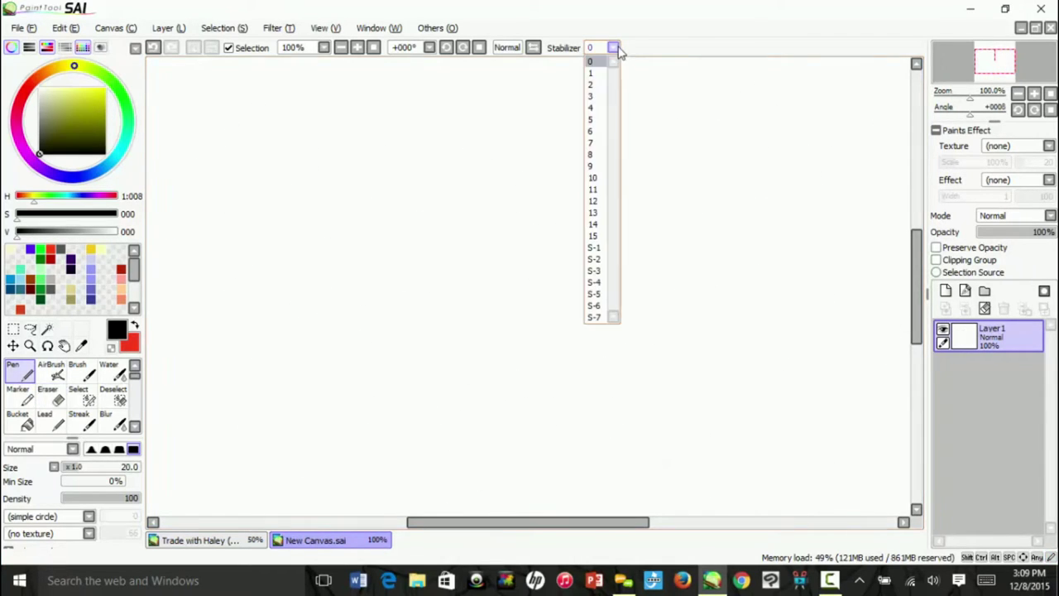
click(603, 306)
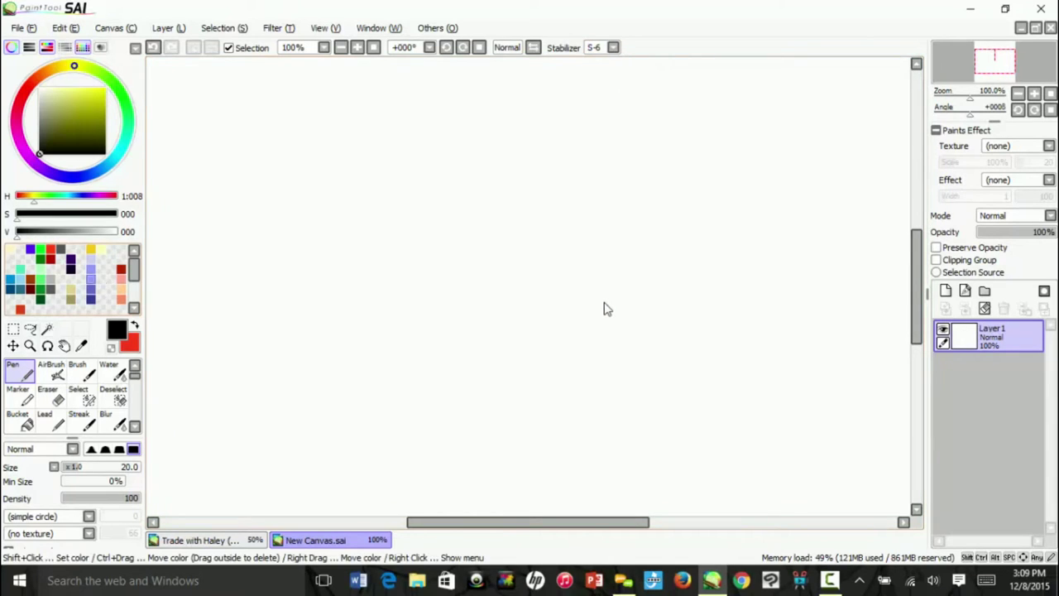
click(91, 270)
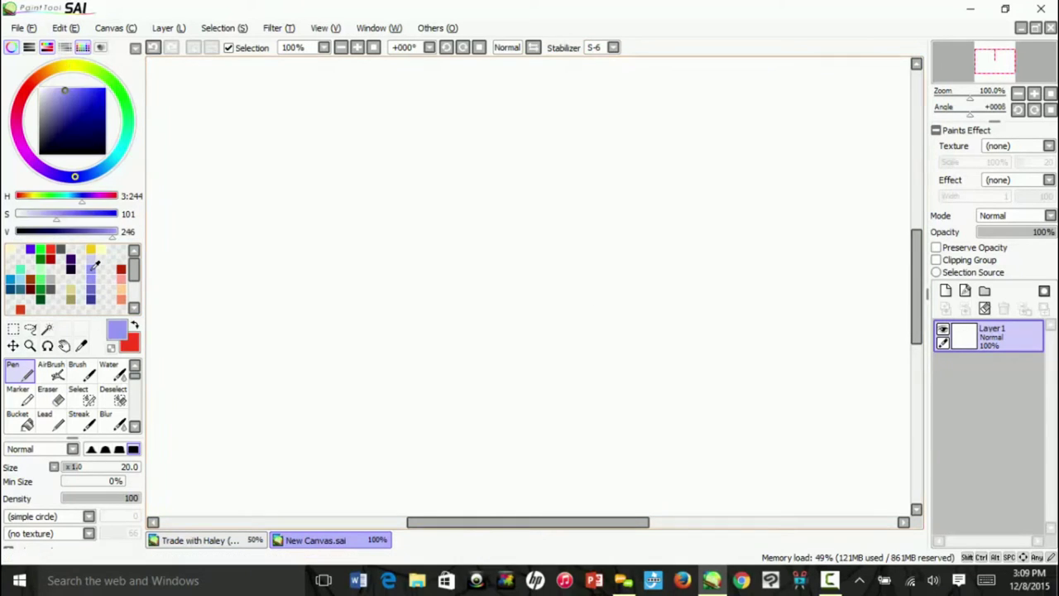
click(118, 374)
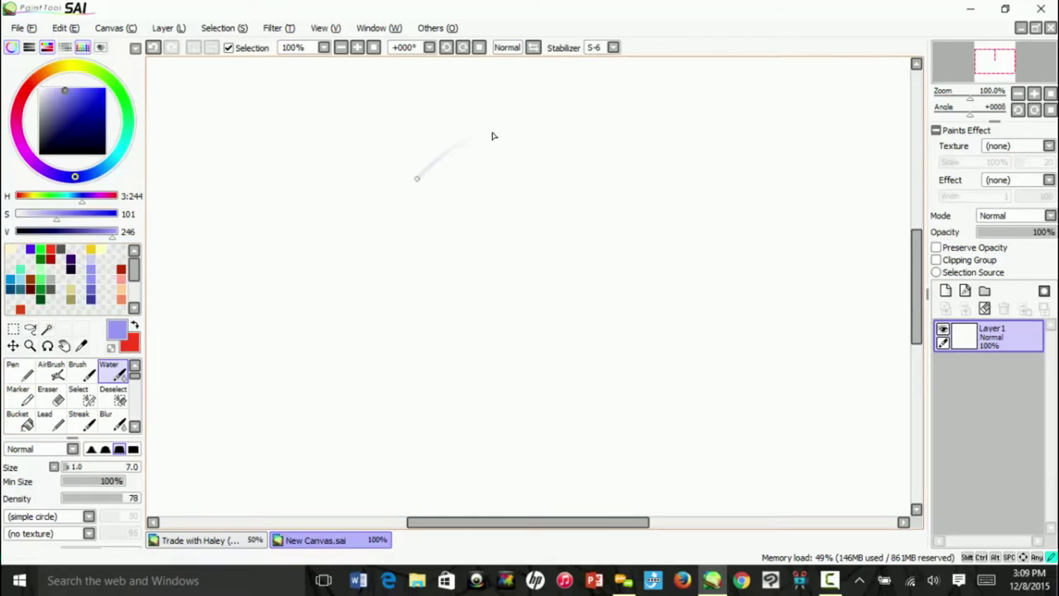
mouse_move(385, 343)
mouse_down()
mouse_move(714, 259)
mouse_move(388, 173)
mouse_up()
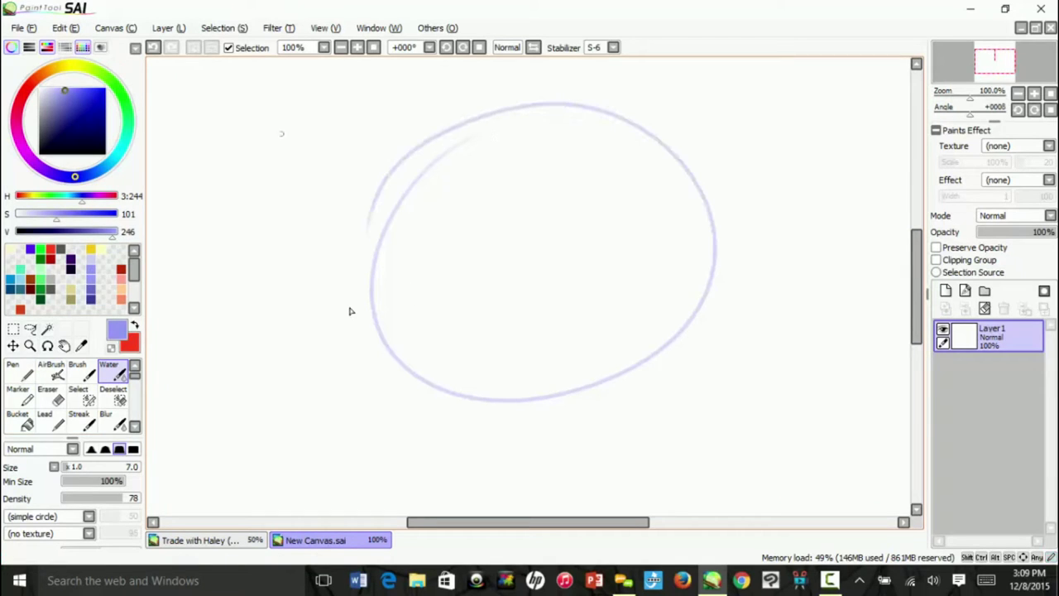
Handwrite "start w/ a" in black with the Pen tool, on an upward slant left of the circle.
click(23, 376)
drag(48, 145, 5, 205)
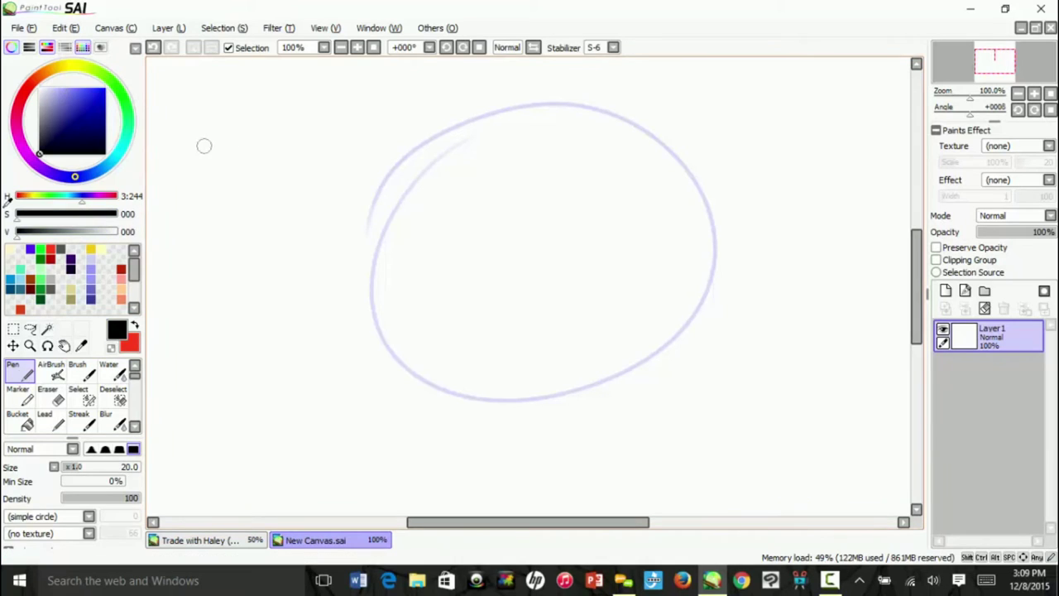
drag(188, 166, 175, 190)
drag(209, 145, 224, 188)
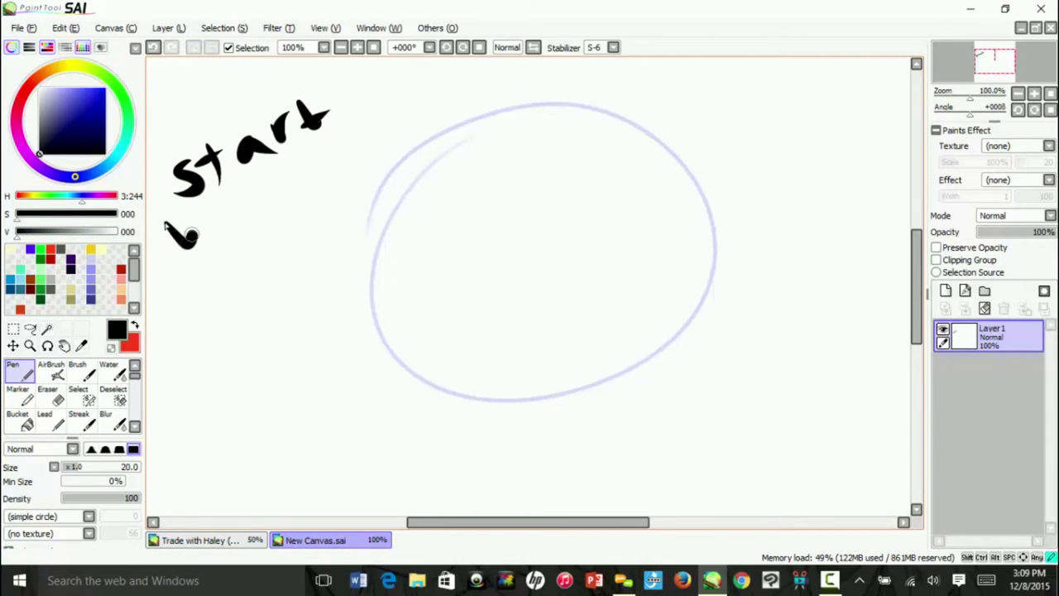
drag(190, 237, 220, 212)
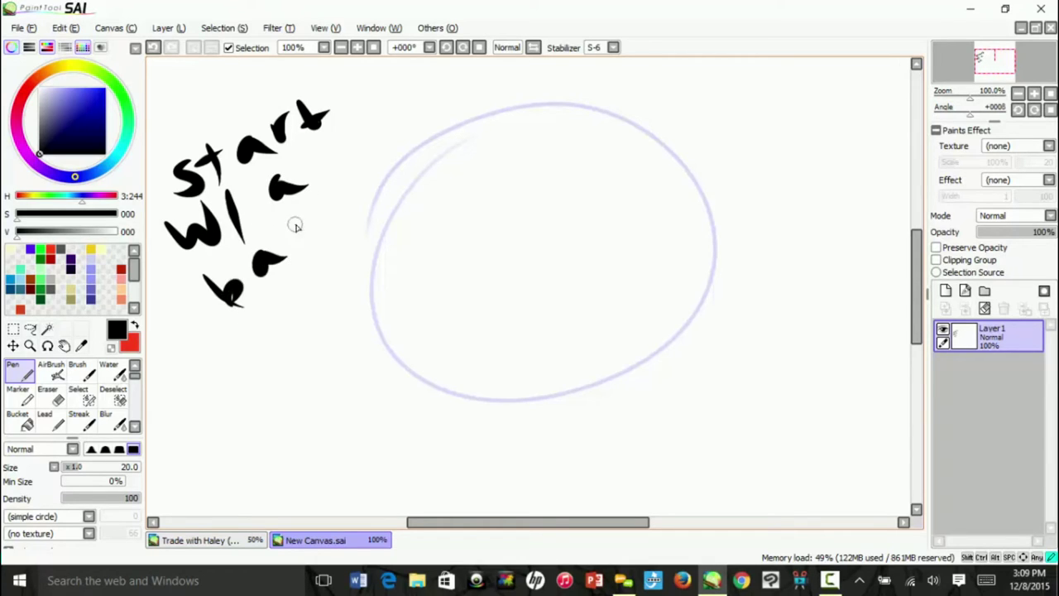
Finish the word "basic" and handwrite "circle" on the line beneath it.
drag(306, 223, 278, 258)
drag(334, 202, 353, 206)
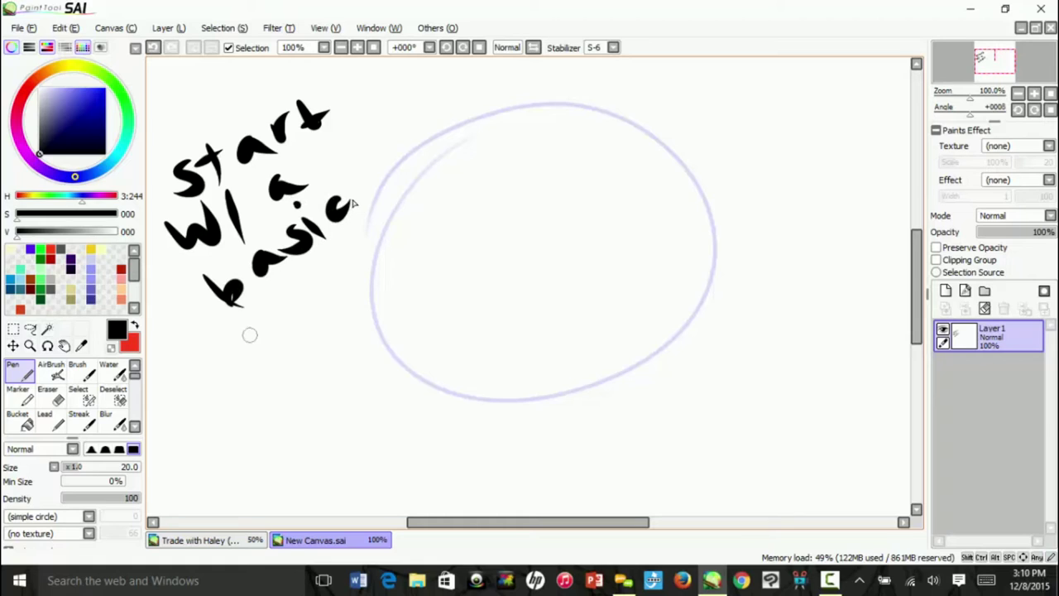
drag(240, 336, 241, 335)
drag(269, 333, 258, 348)
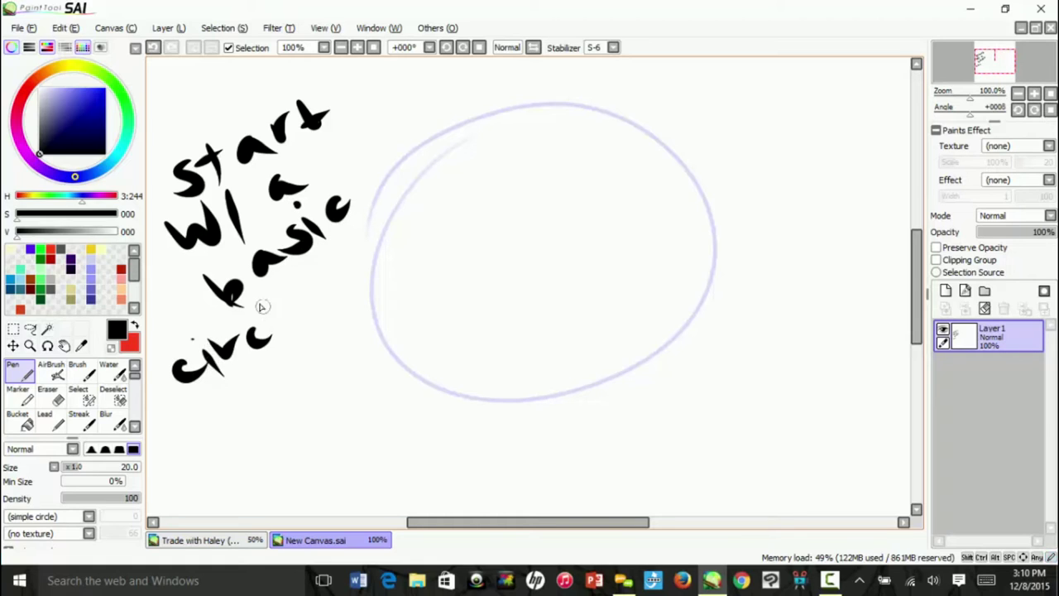
drag(295, 305, 320, 309)
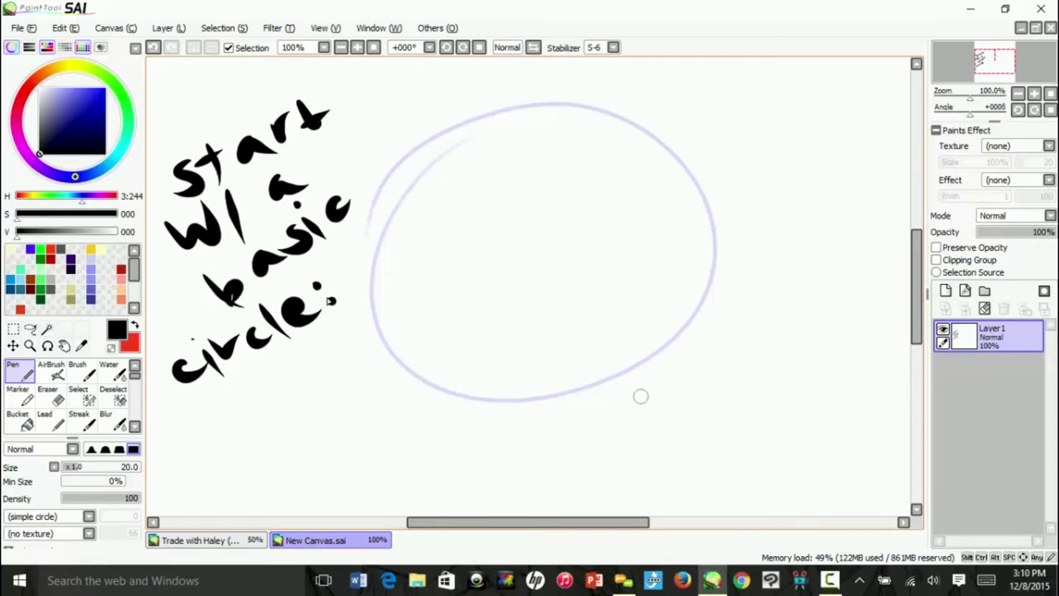
Erase the "start w/ a basic circle" message together with the sketched circle.
key(e)
drag(249, 157, 266, 105)
mouse_move(259, 265)
mouse_down()
mouse_move(644, 182)
mouse_move(404, 348)
mouse_move(499, 431)
mouse_up()
Sketch two overlapping rough circles near the canvas centre in a darker purple with the Water tool.
key(n)
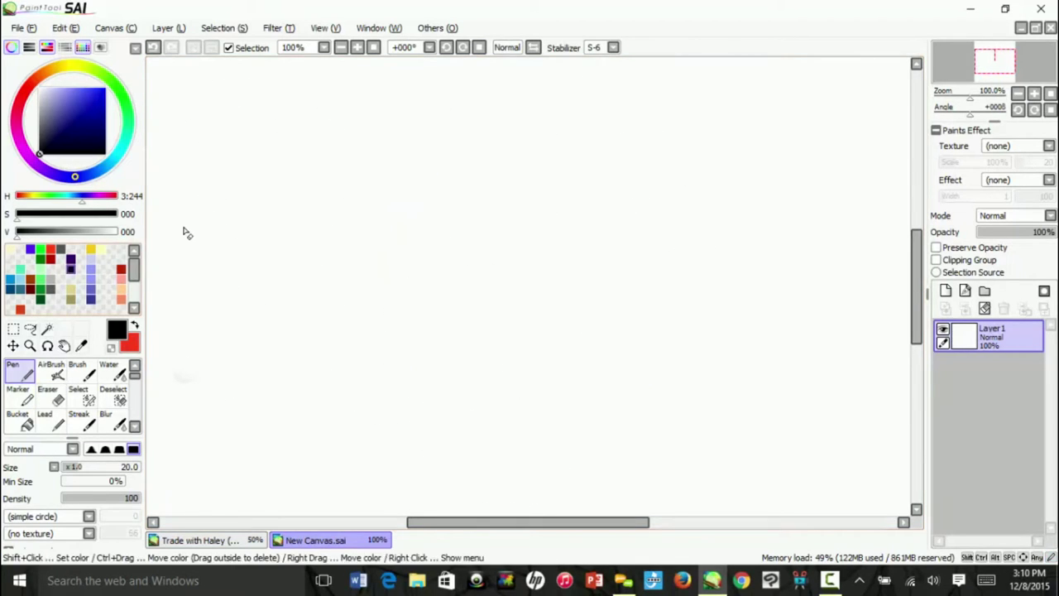
click(91, 278)
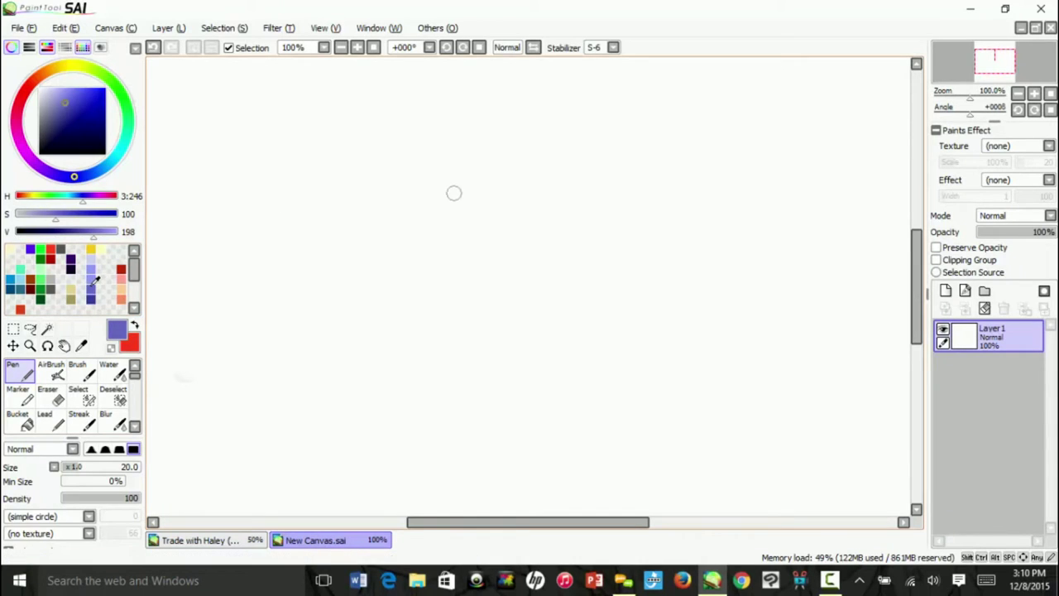
click(111, 374)
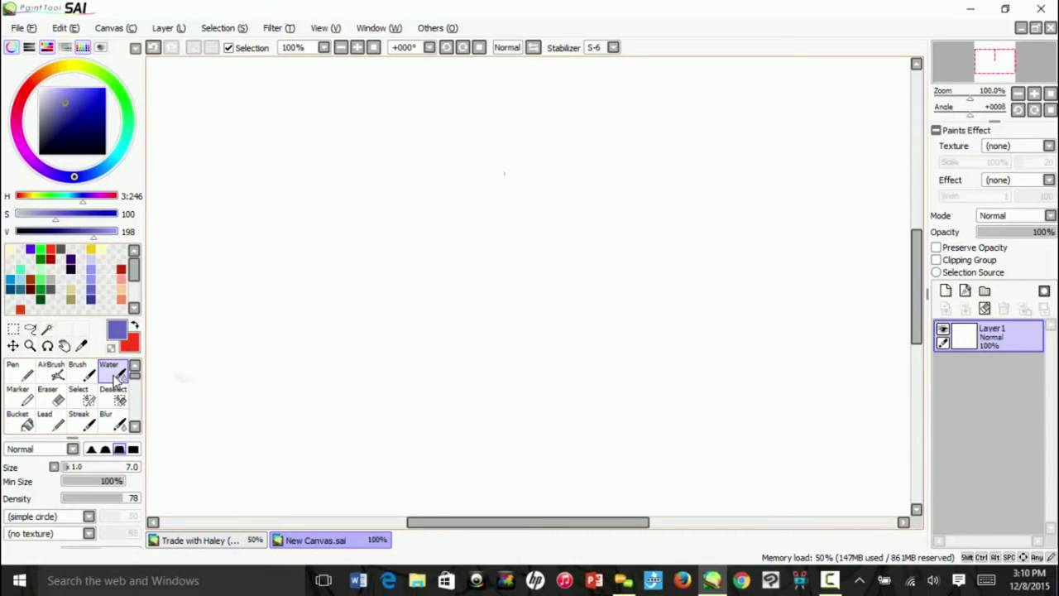
mouse_move(499, 169)
mouse_down()
mouse_move(406, 259)
mouse_move(574, 359)
mouse_move(479, 147)
mouse_move(591, 311)
mouse_move(501, 140)
mouse_up()
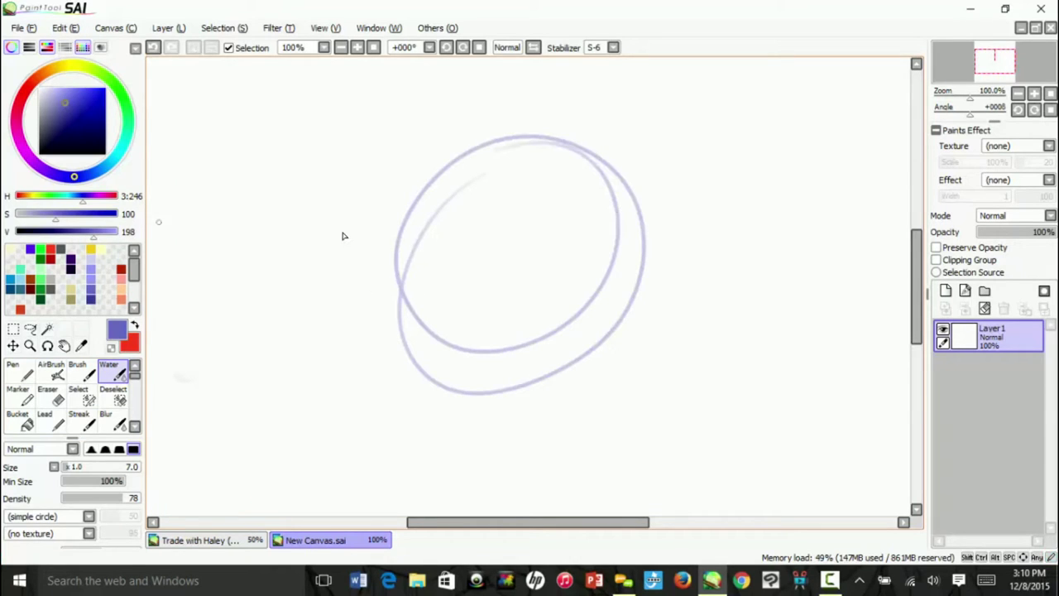
Set the stabilizer to 0 and handwrite "It doesn't" in purple with the Pen tool, left of the circles.
click(25, 373)
click(613, 48)
click(591, 61)
mouse_move(181, 137)
mouse_down()
mouse_move(186, 176)
mouse_move(213, 174)
mouse_up()
mouse_move(195, 152)
mouse_down()
mouse_move(224, 140)
mouse_move(273, 157)
mouse_up()
mouse_move(258, 104)
mouse_down()
mouse_move(288, 137)
mouse_move(325, 124)
mouse_up()
drag(335, 122, 363, 132)
drag(388, 99, 363, 130)
drag(387, 124, 408, 122)
drag(396, 81, 394, 92)
drag(422, 83, 425, 124)
drag(402, 101, 436, 95)
Handwrite "have to be" over three lines beneath "It doesn't".
drag(168, 203, 203, 240)
mouse_move(240, 191)
mouse_down()
mouse_move(256, 222)
mouse_move(286, 177)
mouse_up()
drag(286, 192, 319, 170)
drag(195, 251, 183, 286)
drag(176, 273, 240, 251)
mouse_move(175, 314)
mouse_down()
mouse_move(197, 364)
mouse_move(250, 340)
mouse_up()
Handwrite "perfect!!" as the last line of the message.
drag(169, 388, 162, 429)
drag(159, 396, 219, 410)
mouse_move(224, 411)
mouse_down()
mouse_move(238, 375)
mouse_move(241, 407)
mouse_up()
drag(263, 387, 310, 392)
drag(338, 336, 349, 381)
mouse_move(362, 322)
mouse_down()
mouse_move(354, 364)
mouse_move(372, 358)
mouse_up()
click(361, 381)
click(386, 380)
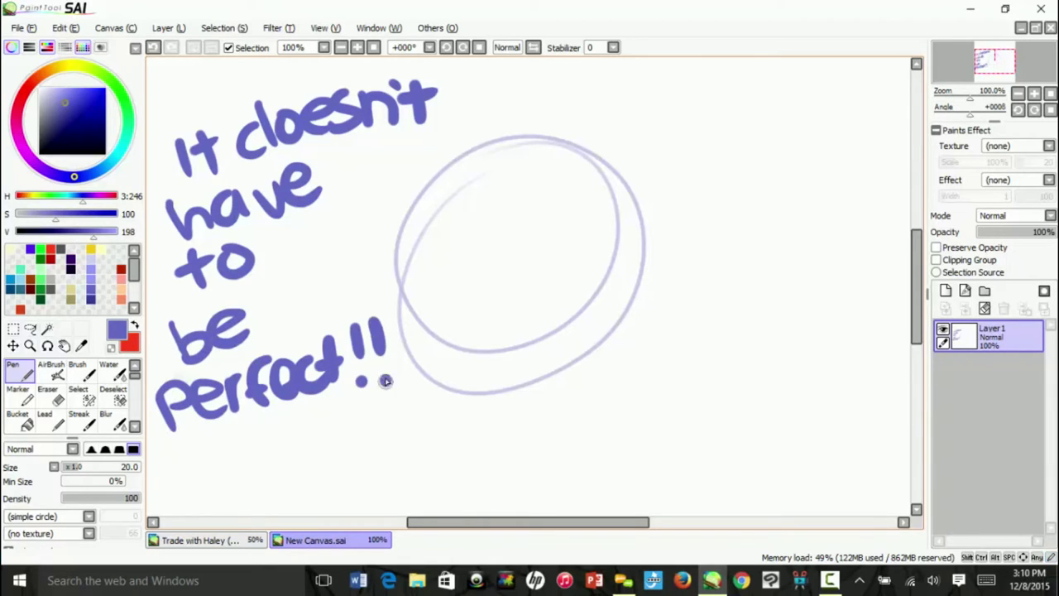
Erase the "It doesn't have to be perfect!!" message and set the Pen's stabilizer to S-6.
key(e)
mouse_move(390, 83)
mouse_down()
mouse_move(402, 71)
mouse_move(220, 248)
mouse_move(308, 208)
mouse_move(278, 314)
mouse_move(171, 366)
mouse_up()
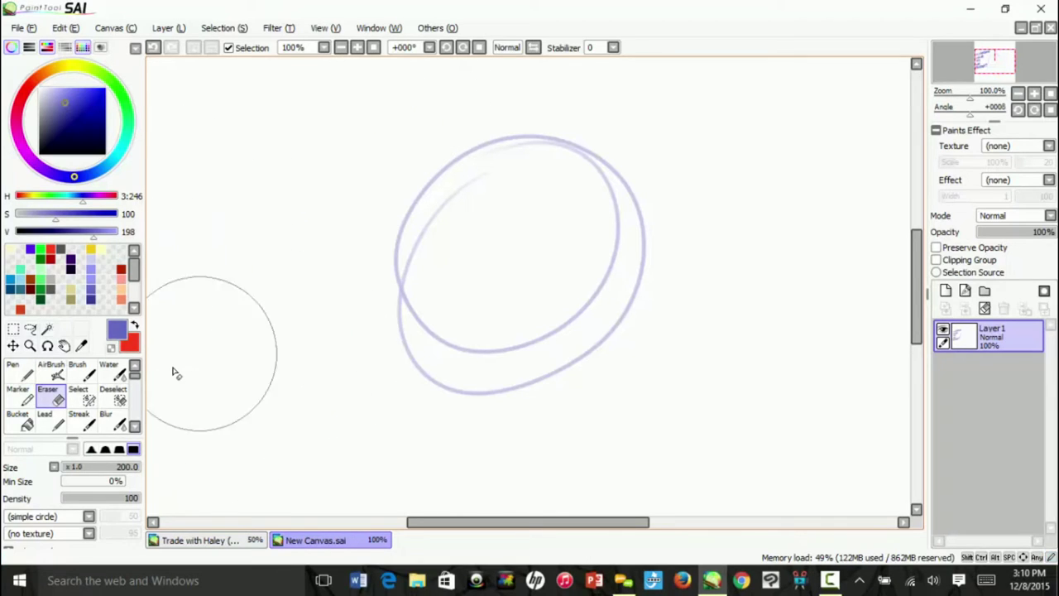
key(n)
click(613, 47)
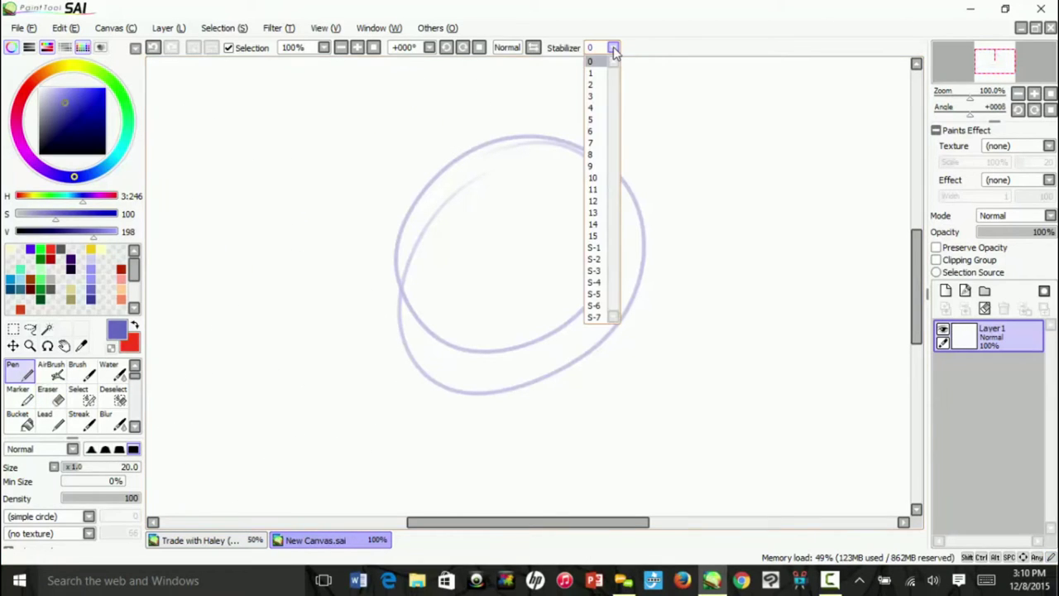
click(598, 306)
Add a new layer above the circle sketch and set the drawing colour to black.
click(168, 27)
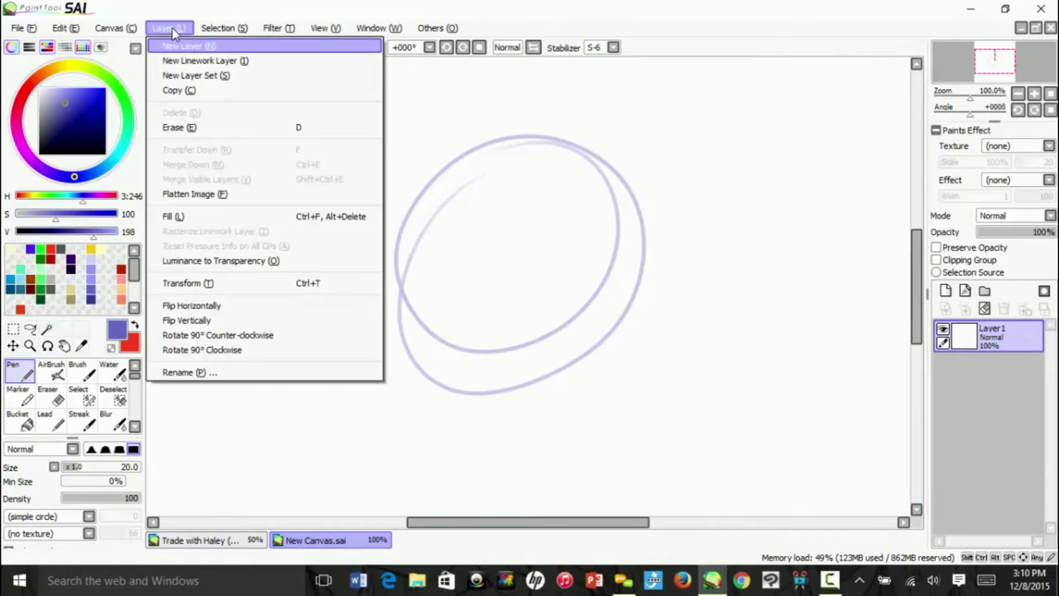
click(190, 42)
drag(48, 144, 15, 179)
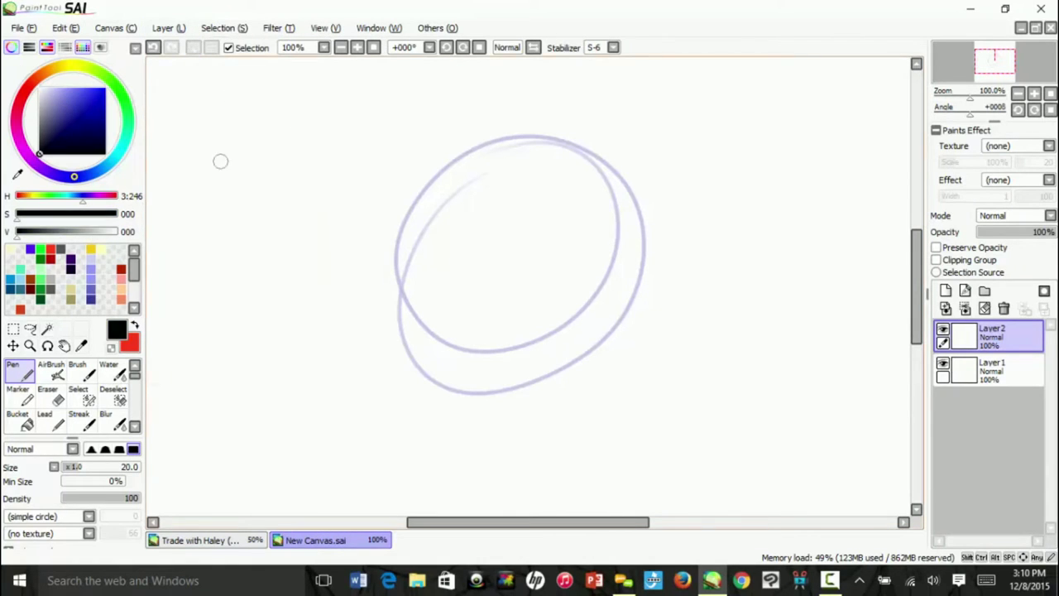
Set the stabilizer to 0 and handwrite "select a" on the new layer, left of the circles.
click(613, 47)
click(602, 63)
mouse_move(205, 118)
mouse_down()
mouse_move(168, 163)
mouse_move(292, 139)
mouse_up()
drag(331, 101, 339, 132)
mouse_move(418, 92)
mouse_down()
mouse_move(397, 99)
mouse_move(430, 124)
mouse_up()
Handwrite "new layer" over two lines beneath "select a".
drag(168, 235, 208, 235)
mouse_move(240, 183)
mouse_down()
mouse_move(209, 197)
mouse_move(303, 165)
mouse_up()
drag(173, 256, 179, 305)
mouse_move(230, 242)
mouse_down()
mouse_move(252, 285)
mouse_move(303, 300)
mouse_up()
drag(281, 256, 344, 218)
drag(354, 246, 352, 263)
mouse_move(216, 399)
mouse_down()
mouse_move(218, 461)
mouse_move(263, 388)
mouse_move(299, 386)
mouse_move(347, 403)
mouse_move(371, 429)
mouse_move(424, 431)
mouse_move(471, 423)
mouse_move(534, 389)
mouse_move(532, 373)
mouse_move(561, 392)
mouse_up()
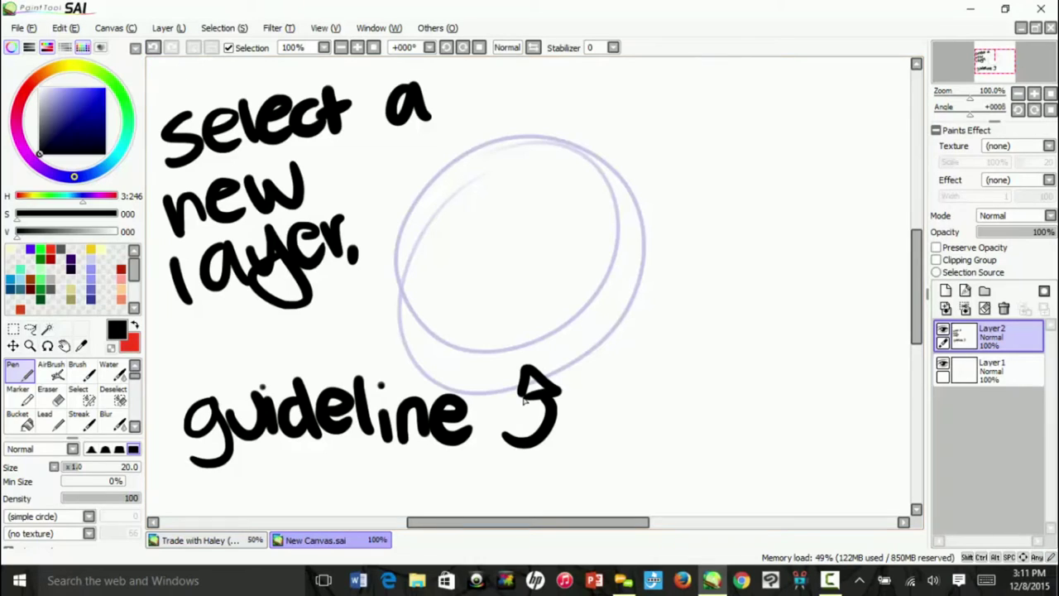
click(152, 49)
click(152, 49)
click(153, 48)
click(152, 49)
click(152, 49)
click(152, 48)
click(152, 49)
click(152, 49)
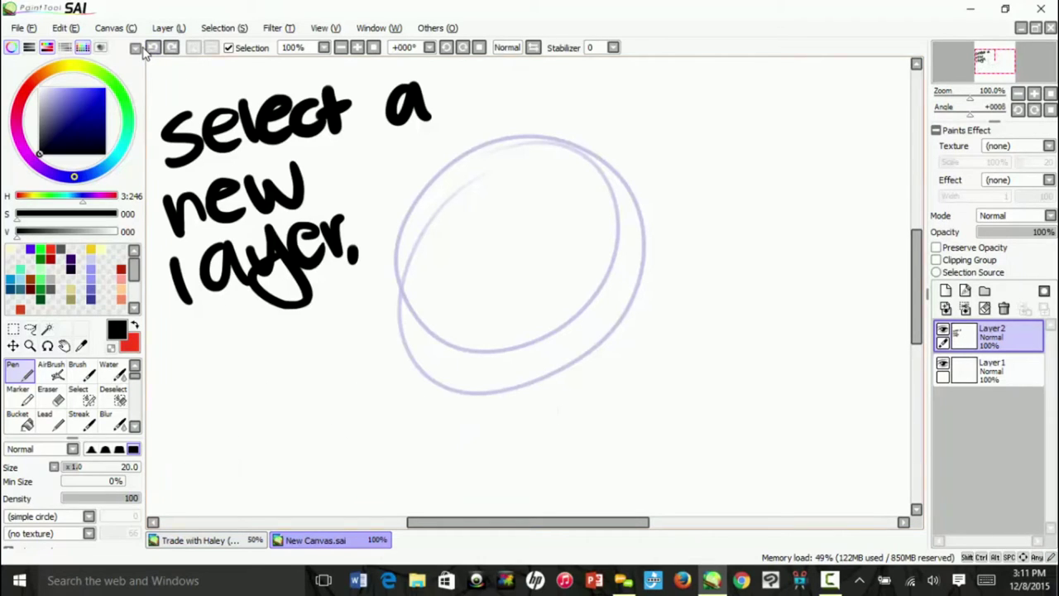
Erase the "select a new layer" message and set the Pen's stabilizer to S-6.
click(50, 395)
mouse_move(199, 164)
mouse_down()
mouse_move(265, 166)
mouse_move(340, 118)
mouse_move(354, 128)
mouse_up()
key(n)
click(613, 48)
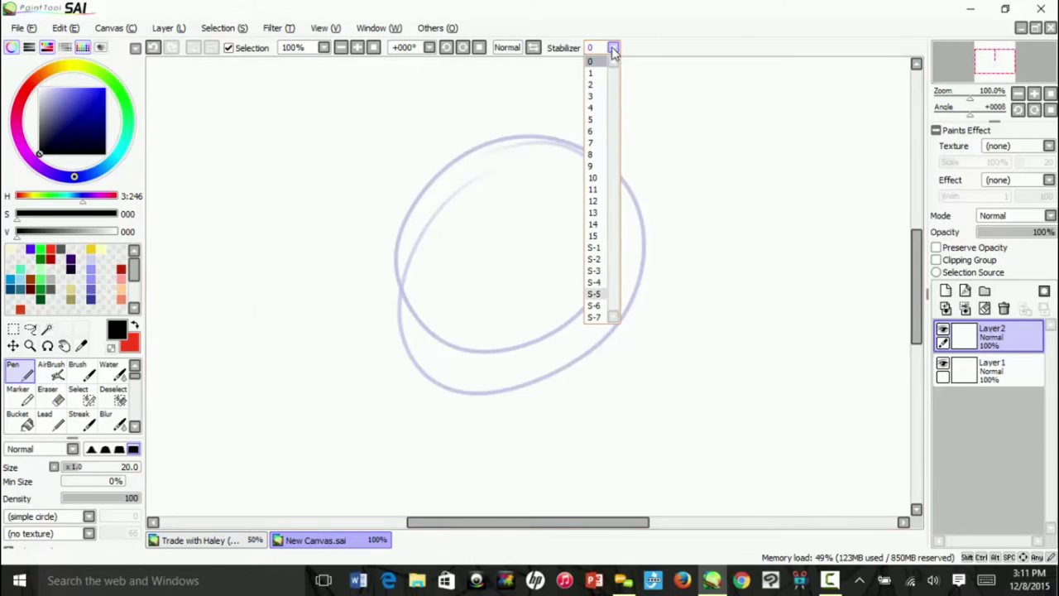
click(593, 306)
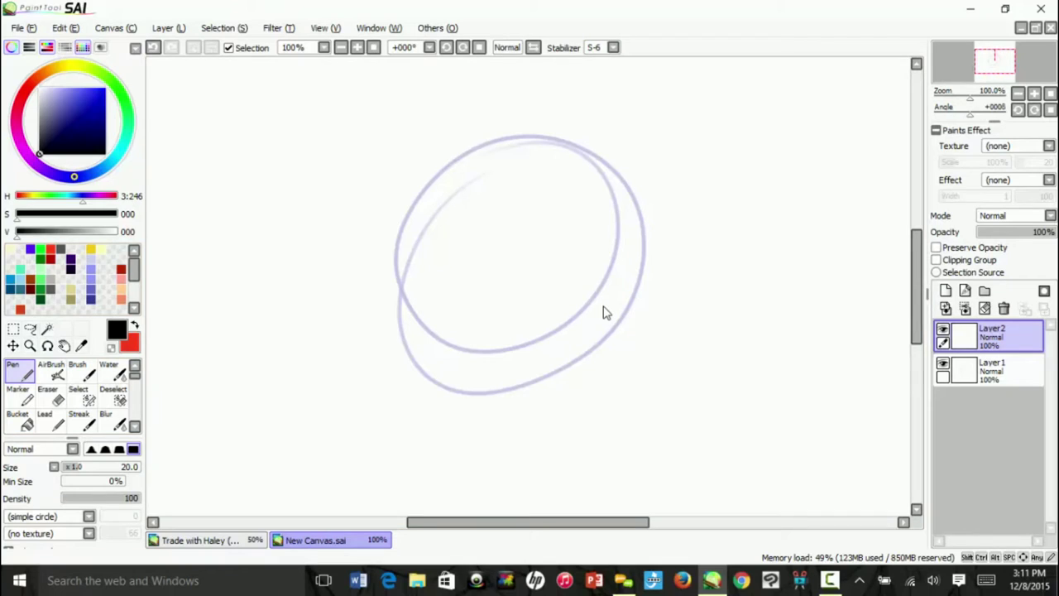
Draw the muzzle outline in black with the Pen tool, from the circle's left edge round to its lower left.
mouse_move(395, 256)
mouse_down()
mouse_move(342, 284)
mouse_move(251, 305)
mouse_up()
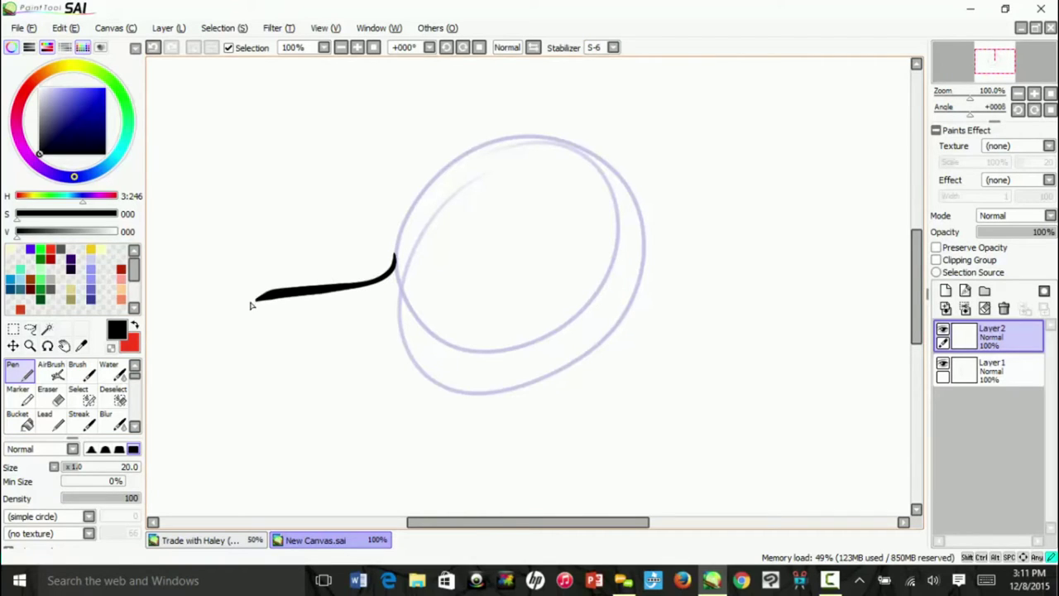
drag(271, 347, 286, 370)
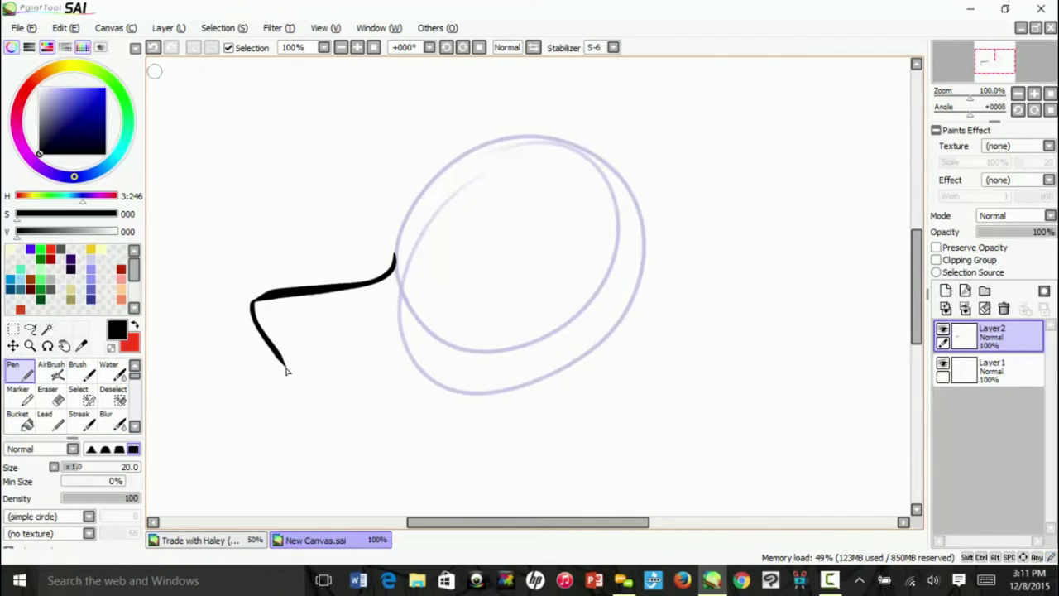
click(154, 49)
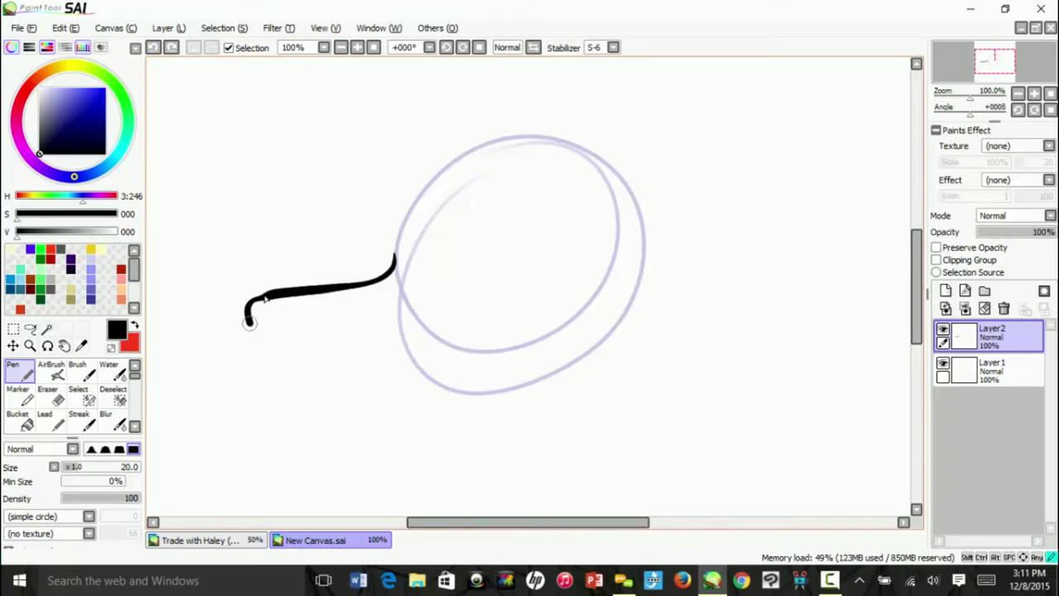
mouse_move(248, 321)
mouse_down()
mouse_move(298, 396)
mouse_move(280, 373)
mouse_move(345, 386)
mouse_move(392, 362)
mouse_move(435, 361)
mouse_up()
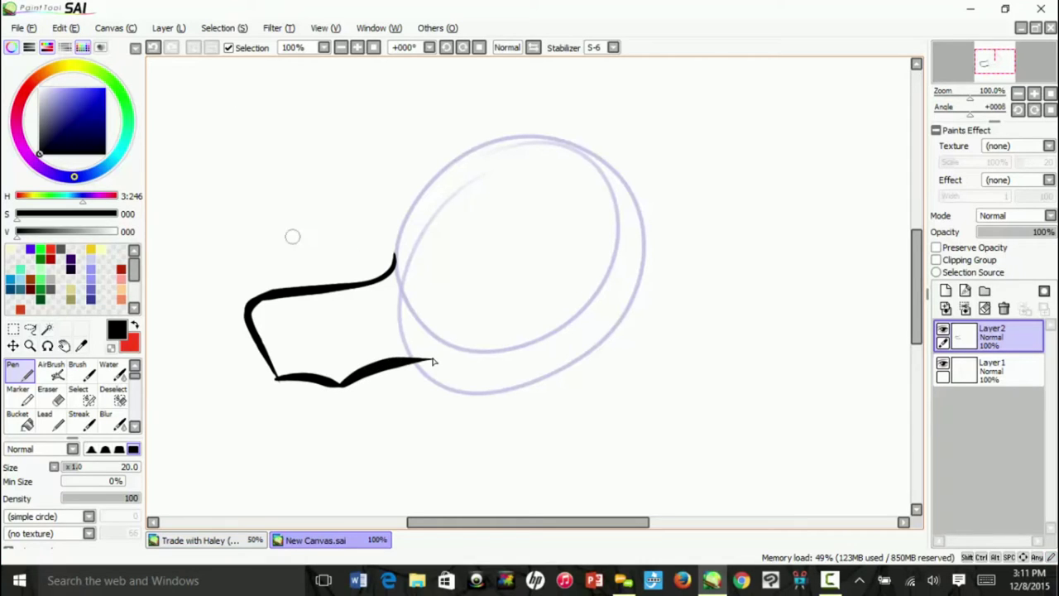
Draw an arrow pointing down at the muzzle and handwrite "the muzzle is" above it with the stabilizer at 0.
drag(304, 194, 346, 246)
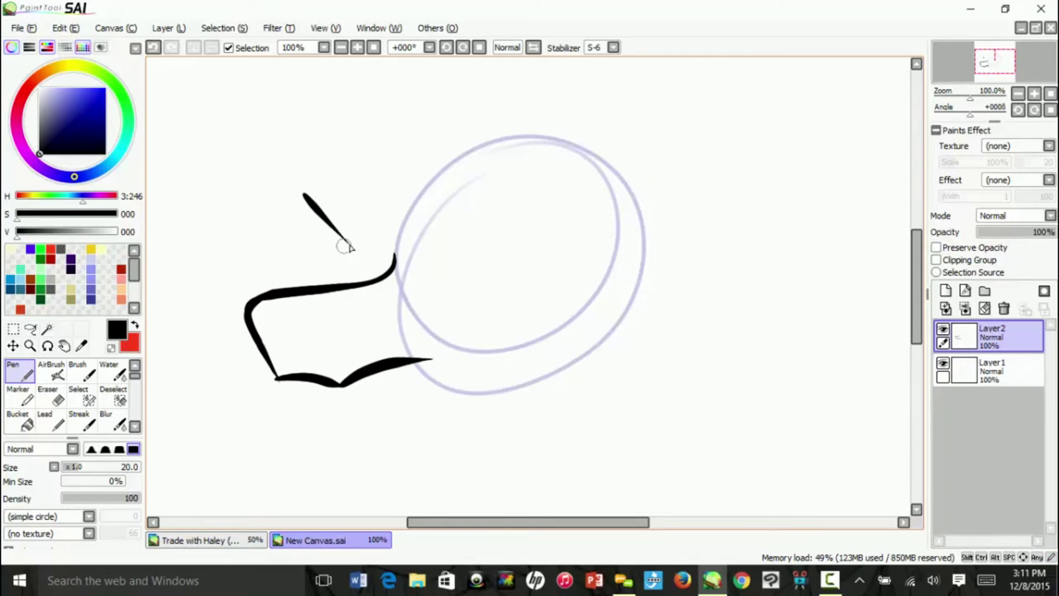
click(613, 47)
click(592, 73)
mouse_move(178, 106)
mouse_down()
mouse_move(192, 139)
mouse_move(207, 113)
mouse_up()
mouse_move(201, 102)
mouse_down()
mouse_move(197, 136)
mouse_move(212, 132)
mouse_up()
drag(217, 116, 239, 121)
mouse_move(174, 184)
mouse_down()
mouse_move(197, 159)
mouse_move(216, 162)
mouse_move(229, 141)
mouse_move(266, 149)
mouse_up()
mouse_move(261, 117)
mouse_down()
mouse_move(281, 147)
mouse_move(290, 134)
mouse_up()
mouse_move(299, 121)
mouse_down()
mouse_move(318, 109)
mouse_move(324, 125)
mouse_move(337, 116)
mouse_up()
click(330, 87)
drag(370, 95, 360, 109)
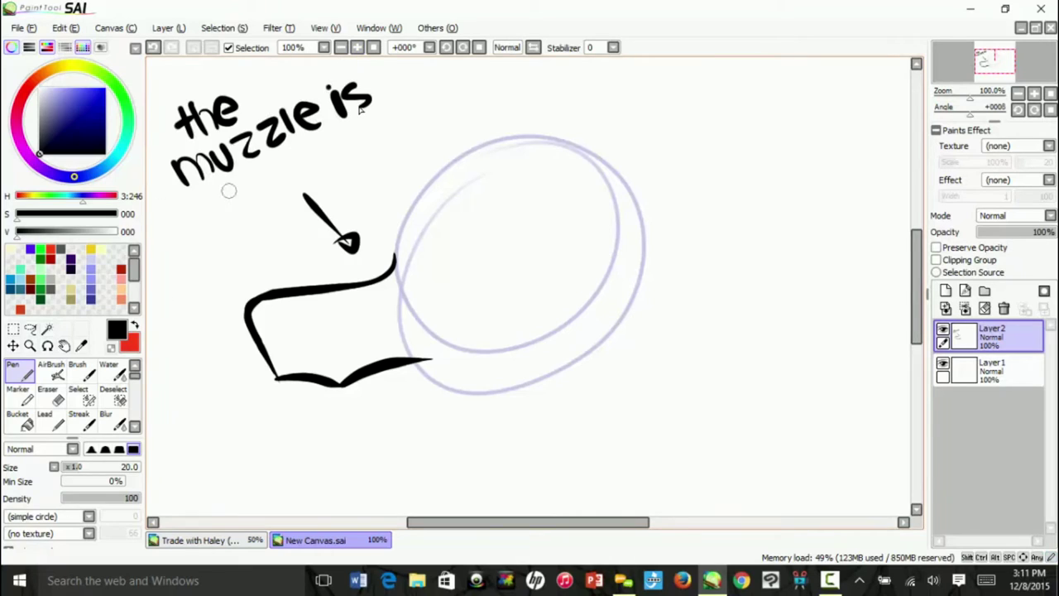
Handwrite the rest of the muzzle note on the line beneath "the muzzle is".
mouse_move(198, 208)
mouse_down()
mouse_move(195, 231)
mouse_move(230, 192)
mouse_up()
drag(234, 189, 279, 165)
mouse_move(281, 174)
mouse_down()
mouse_move(308, 166)
mouse_move(304, 175)
mouse_up()
drag(323, 129, 330, 175)
click(357, 137)
click(354, 148)
drag(362, 123, 380, 151)
Erase the muzzle note and its arrow, leaving the muzzle outline, and return to the Pen tool.
key(e)
mouse_move(237, 224)
mouse_down()
mouse_move(283, 58)
mouse_move(315, 146)
mouse_up()
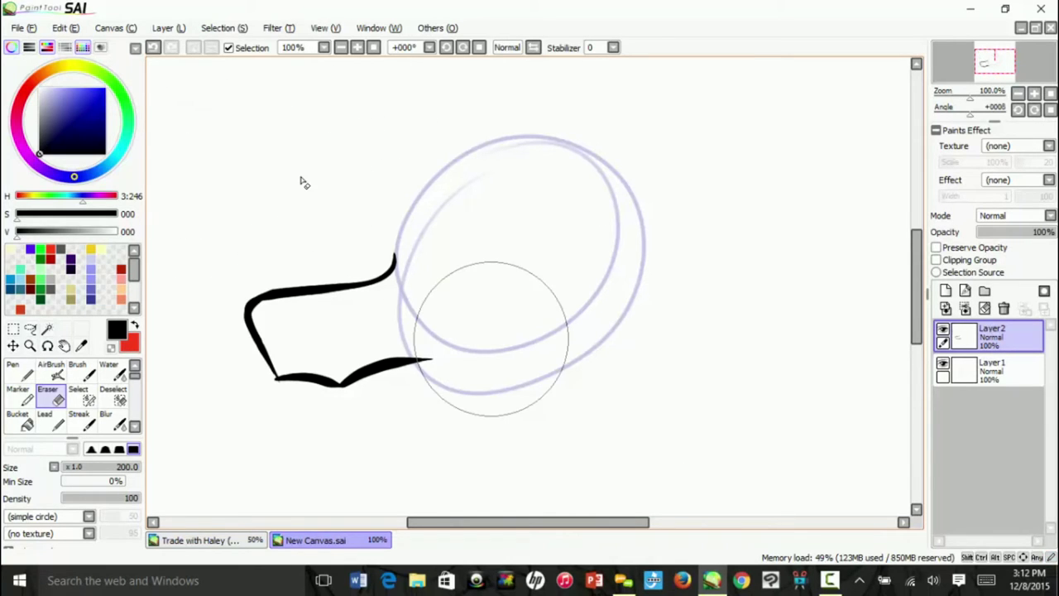
key(n)
Draw an arrow pointing up at the muzzle from below and handwrite "It also" beside it.
mouse_move(394, 434)
mouse_down()
mouse_move(415, 465)
mouse_move(405, 429)
mouse_move(446, 488)
mouse_up()
drag(460, 451, 455, 488)
mouse_move(447, 471)
mouse_down()
mouse_move(476, 467)
mouse_move(525, 483)
mouse_up()
drag(531, 445, 529, 481)
mouse_move(559, 451)
mouse_down()
mouse_move(540, 479)
mouse_move(579, 448)
mouse_move(611, 470)
mouse_up()
Continue the note on the same line by handwriting "consists of" after "It also".
drag(641, 443, 688, 460)
drag(722, 432, 726, 457)
click(716, 416)
drag(749, 418, 732, 451)
mouse_move(770, 399)
mouse_down()
mouse_move(781, 442)
mouse_move(787, 420)
mouse_up()
mouse_move(817, 410)
mouse_down()
mouse_move(789, 443)
mouse_move(837, 408)
mouse_up()
mouse_move(870, 388)
mouse_down()
mouse_move(848, 440)
mouse_move(881, 412)
mouse_up()
Handwrite "straight" on the line beneath "It also consists of".
drag(918, 321, 918, 347)
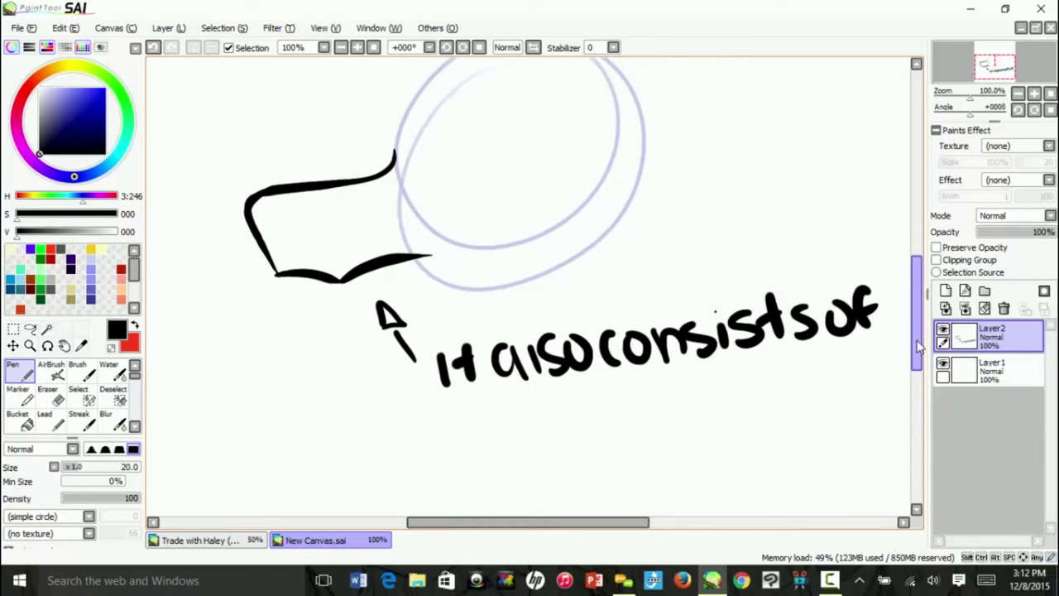
drag(490, 407, 460, 440)
mouse_move(506, 400)
mouse_down()
mouse_move(501, 438)
mouse_move(519, 410)
mouse_up()
drag(525, 435, 549, 412)
mouse_move(577, 407)
mouse_down()
mouse_move(574, 435)
mouse_move(588, 433)
mouse_up()
drag(615, 399, 602, 447)
drag(616, 380, 646, 423)
drag(668, 382, 670, 424)
Finish the second line of the muzzle note by handwriting "lines" after "straight".
drag(705, 374, 701, 420)
mouse_move(726, 377)
mouse_down()
mouse_move(725, 421)
mouse_move(769, 430)
mouse_up()
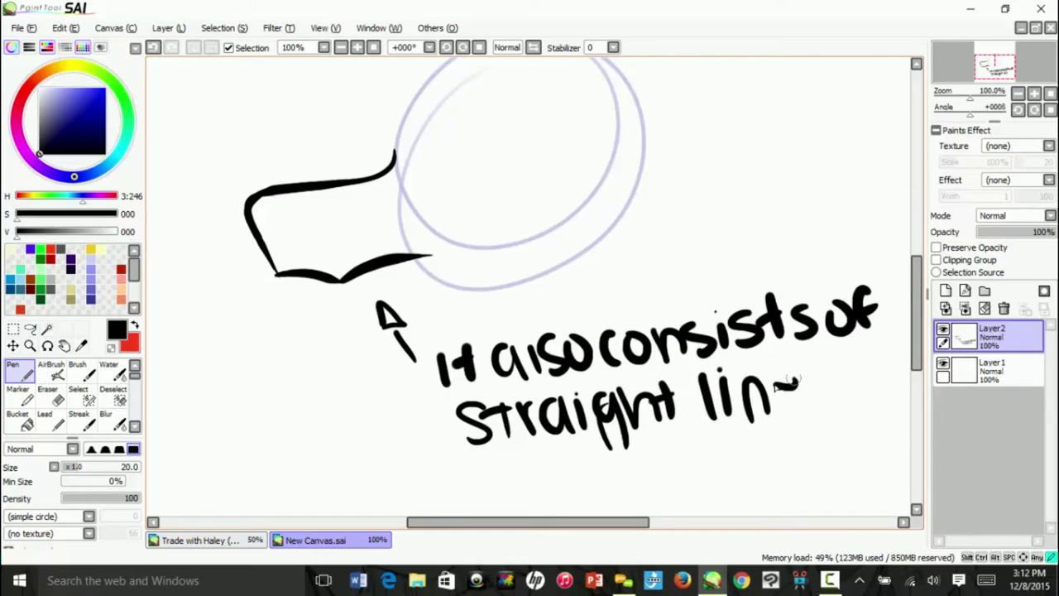
drag(789, 386, 799, 404)
drag(818, 378, 796, 402)
click(847, 395)
mouse_move(844, 348)
mouse_down()
mouse_move(838, 380)
mouse_move(860, 380)
mouse_up()
click(868, 393)
Erase the "It also consists of straight lines" note and its arrow, and return to the Pen tool.
key(e)
drag(354, 378, 688, 397)
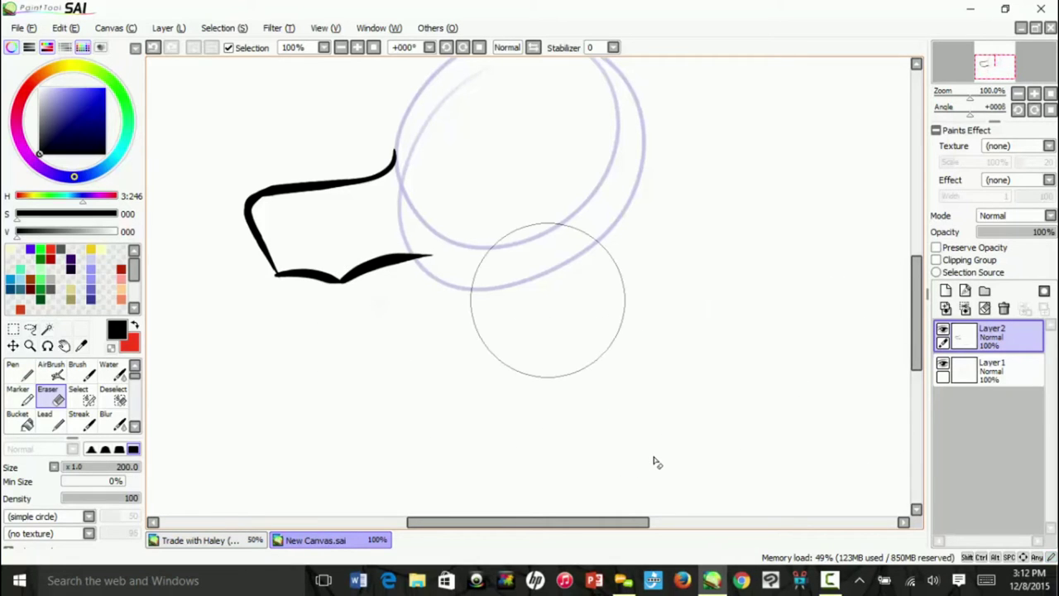
key(n)
Set the Stabilizer to S-6 and draw the lower jaw from the muzzle's front corner back along the bottom of the guideline circle.
drag(917, 330, 926, 310)
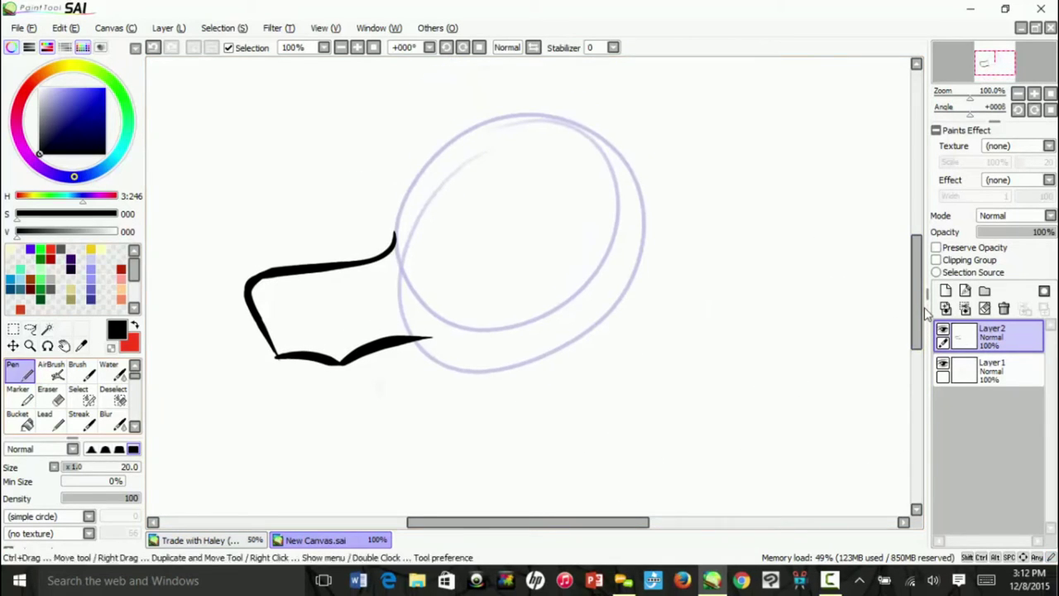
click(613, 47)
click(602, 308)
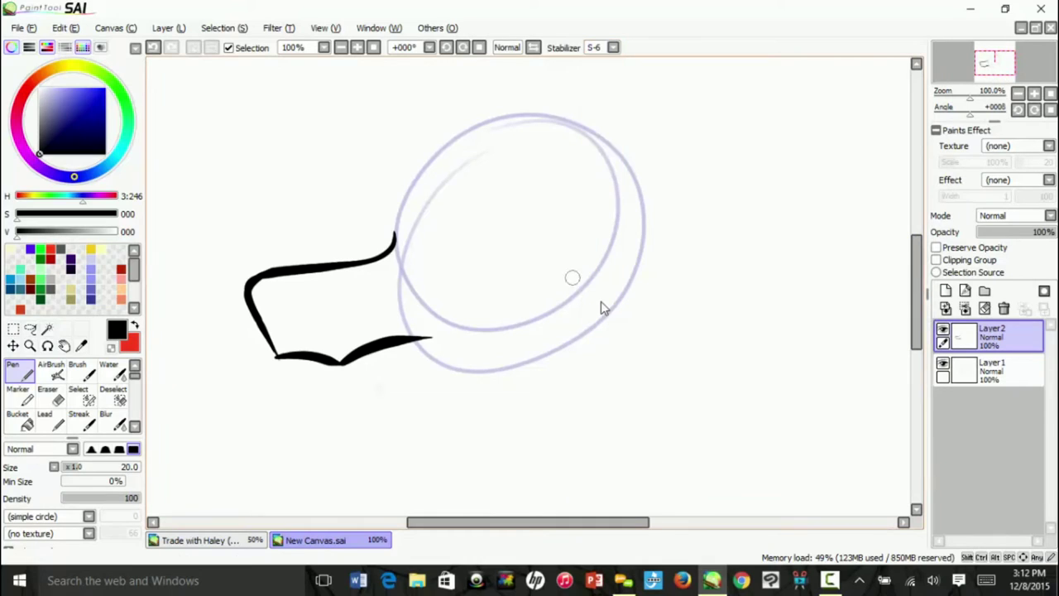
mouse_move(282, 355)
mouse_down()
mouse_move(320, 397)
mouse_move(637, 275)
mouse_up()
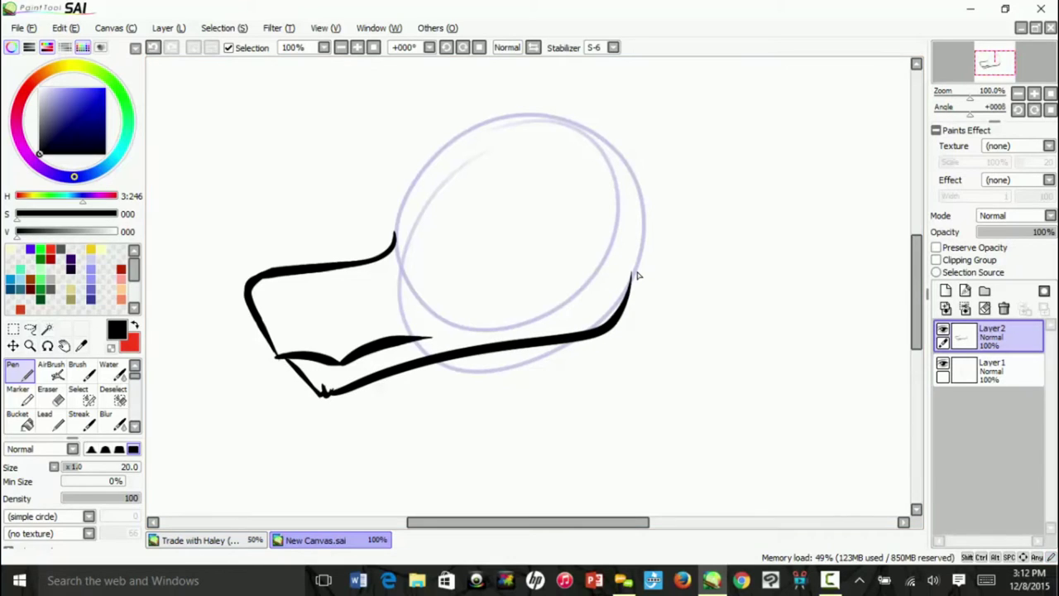
Thin the mouth line between the muzzle and lower jaw with the Eraser at size 40.
key(e)
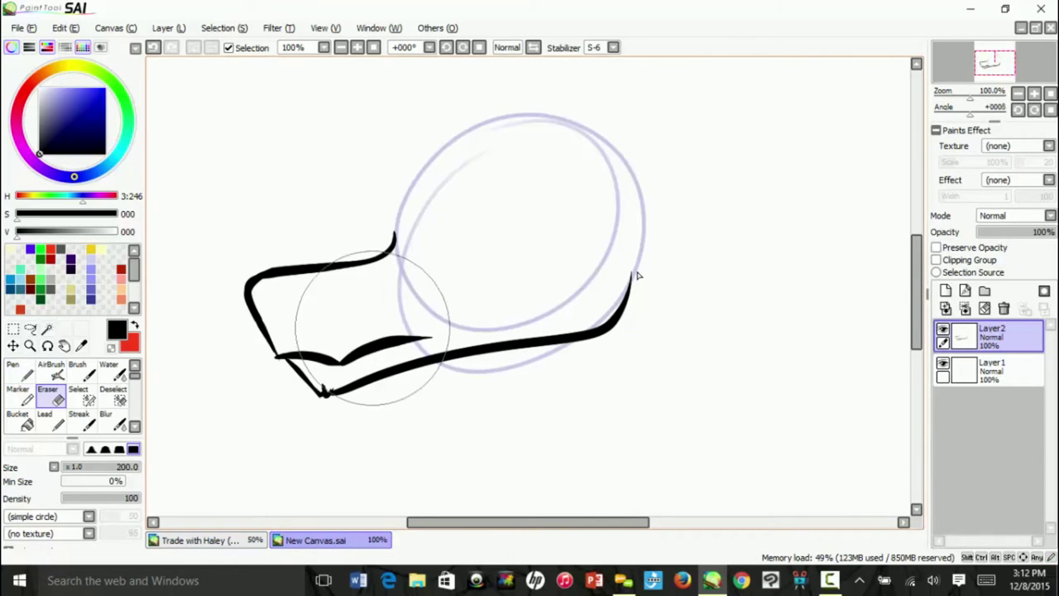
mouse_move(383, 317)
mouse_down()
mouse_move(414, 324)
mouse_move(302, 337)
mouse_up()
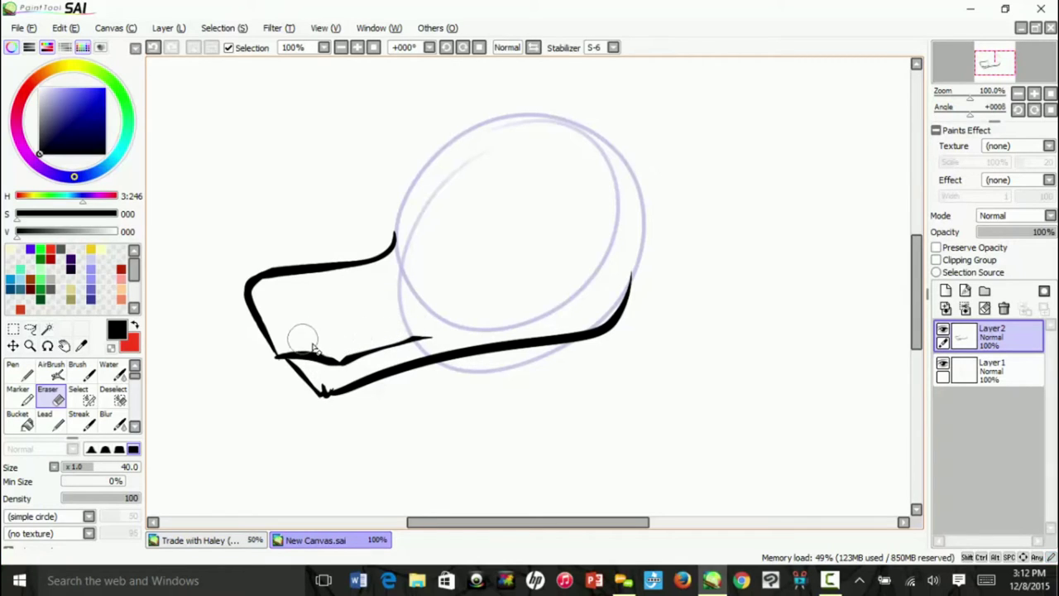
key(n)
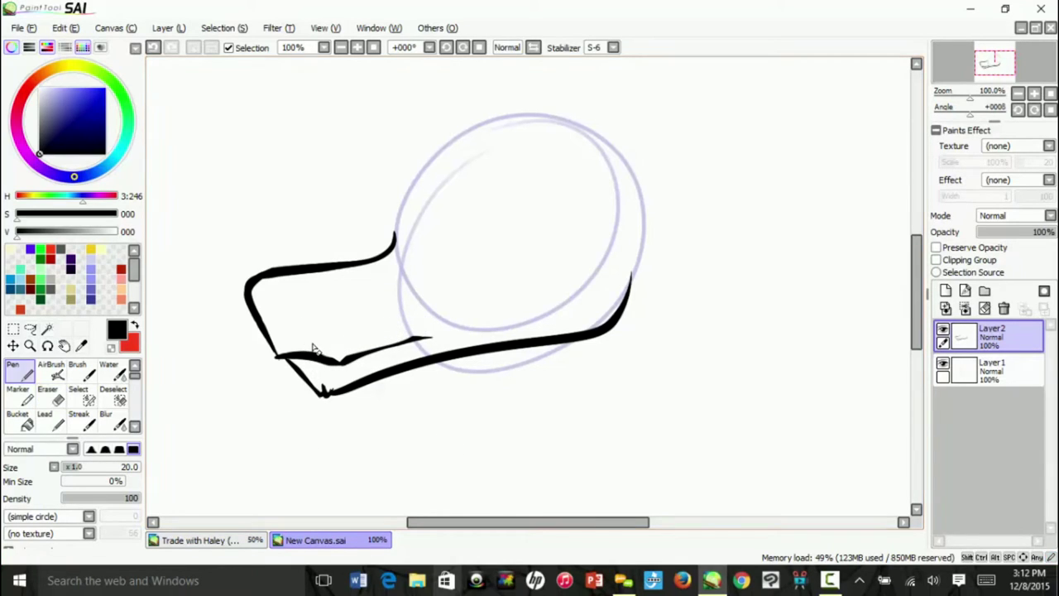
key(e)
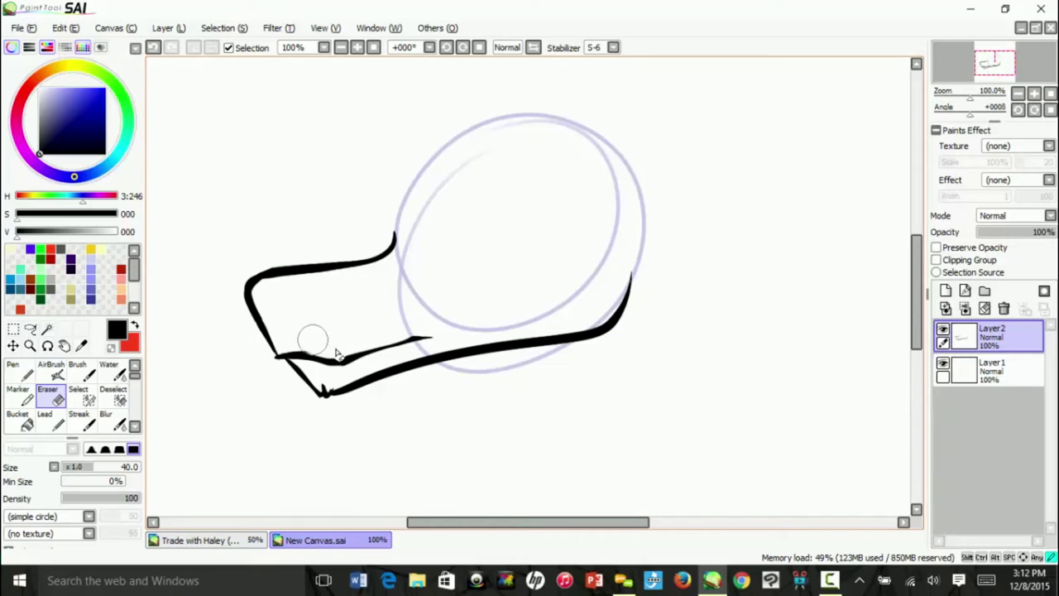
mouse_move(283, 337)
mouse_down()
mouse_move(353, 340)
mouse_move(320, 345)
mouse_up()
Draw the nose with the Pen tool at the muzzle's upper front corner and an arrow above pointing down at it.
key(n)
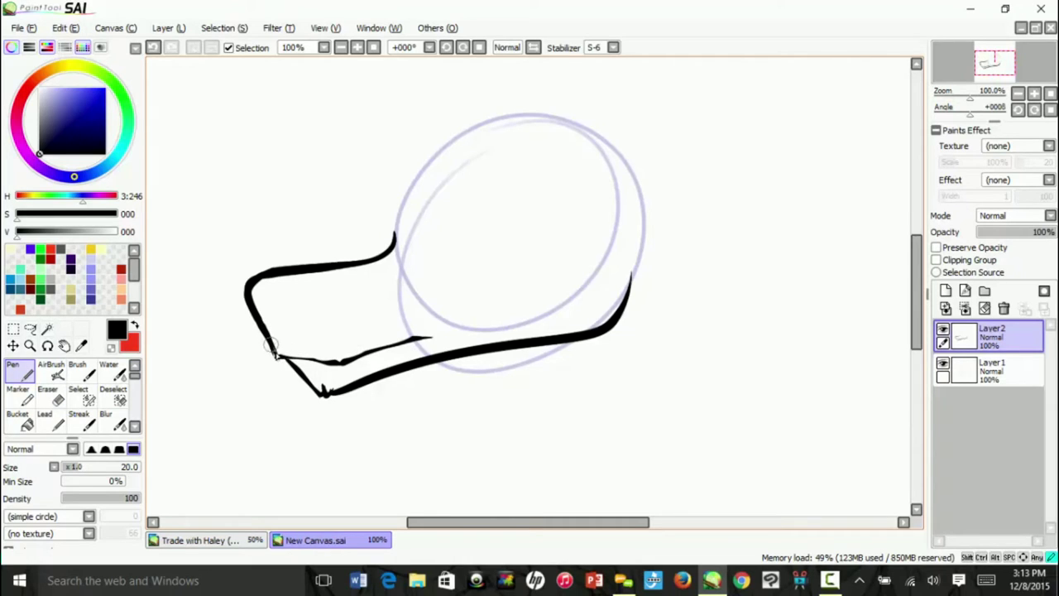
mouse_move(324, 300)
mouse_down()
mouse_move(283, 310)
mouse_move(340, 285)
mouse_move(318, 300)
mouse_up()
mouse_move(273, 195)
mouse_down()
mouse_move(284, 236)
mouse_move(275, 246)
mouse_up()
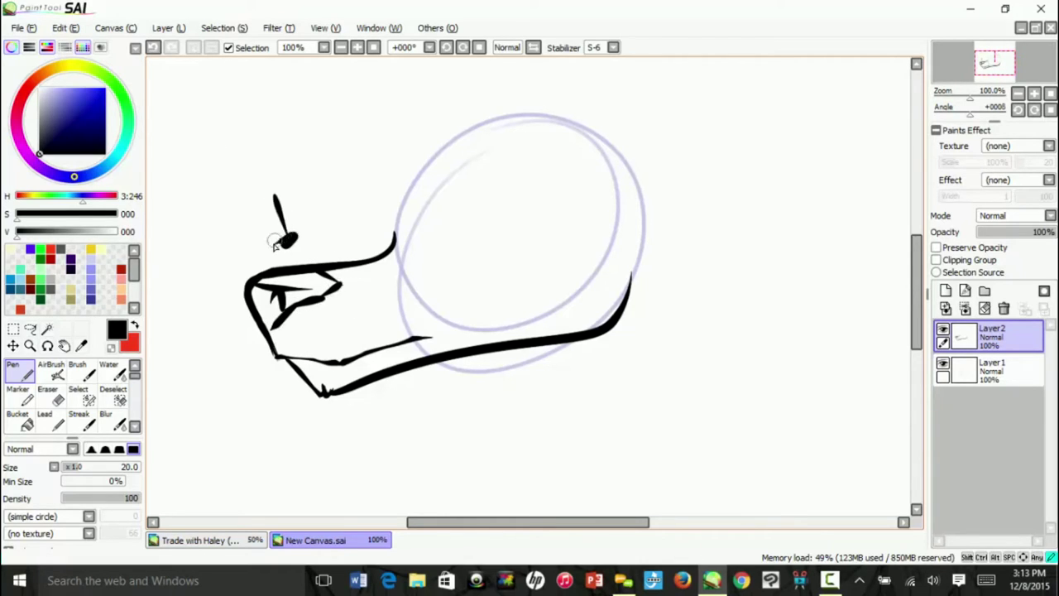
Set the Stabilizer to 0 and handwrite "Le nose is like this" above the arrow pointing at the nose.
click(613, 48)
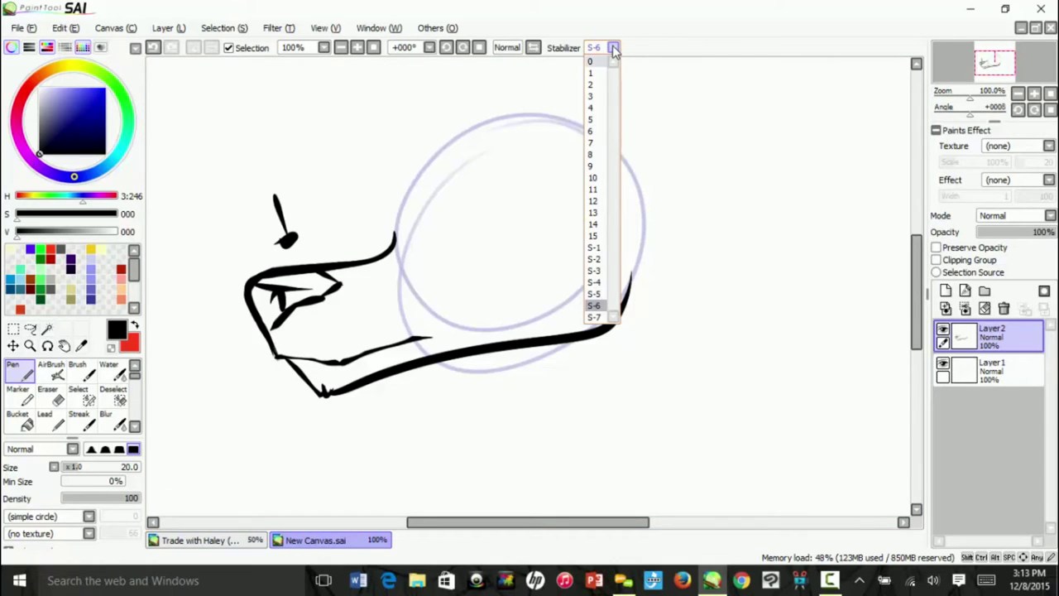
click(592, 61)
drag(1015, 58, 1009, 55)
mouse_move(265, 157)
mouse_down()
mouse_move(269, 185)
mouse_move(281, 150)
mouse_move(302, 141)
mouse_move(338, 137)
mouse_move(356, 153)
mouse_move(392, 143)
mouse_up()
drag(290, 197, 291, 229)
mouse_move(324, 184)
mouse_down()
mouse_move(297, 220)
mouse_move(334, 205)
mouse_up()
drag(347, 184, 351, 204)
drag(364, 167, 367, 202)
mouse_move(383, 172)
mouse_down()
mouse_move(379, 187)
mouse_move(404, 180)
mouse_up()
drag(315, 223, 308, 259)
mouse_move(302, 237)
mouse_down()
mouse_move(326, 233)
mouse_move(353, 253)
mouse_up()
Draw an arrow leading from the nose note to the blank area above the circle and handwrite a "2" there.
mouse_move(360, 235)
mouse_down()
mouse_move(360, 250)
mouse_move(484, 141)
mouse_move(478, 149)
mouse_up()
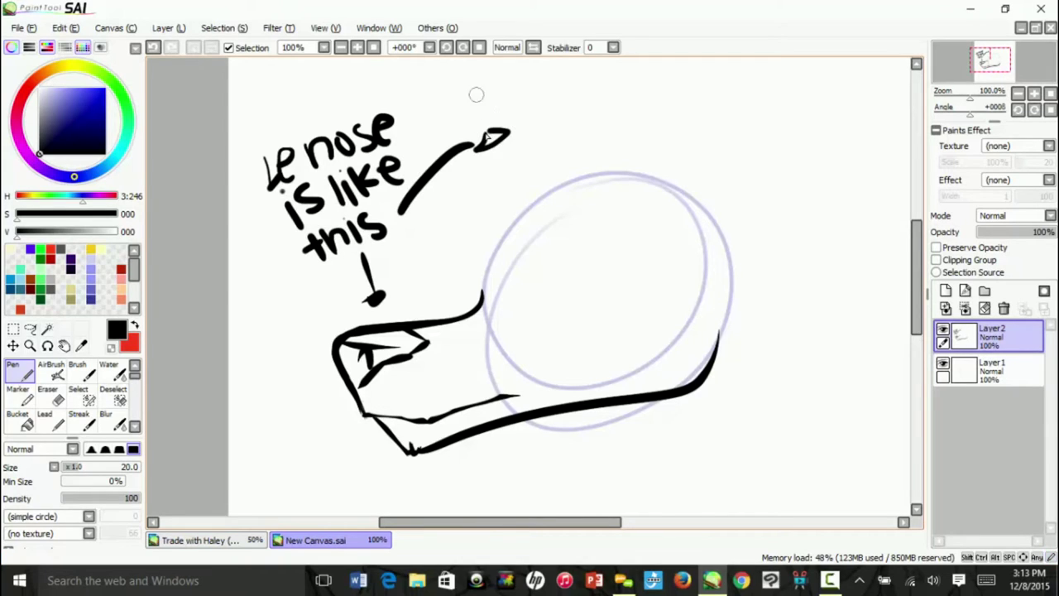
drag(632, 117, 597, 122)
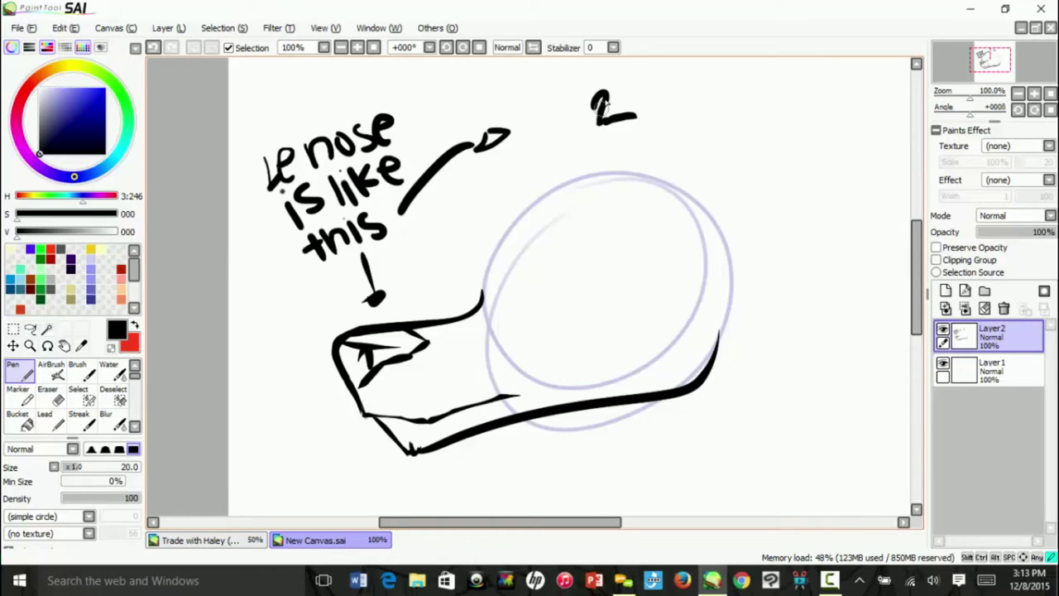
Draw an arrow pointing at the 2 and label it "#2".
drag(665, 114, 695, 167)
mouse_move(661, 134)
mouse_down()
mouse_move(655, 120)
mouse_move(682, 123)
mouse_up()
drag(717, 162, 718, 199)
mouse_move(738, 158)
mouse_down()
mouse_move(740, 201)
mouse_move(744, 165)
mouse_up()
drag(709, 188, 749, 184)
drag(771, 161, 832, 184)
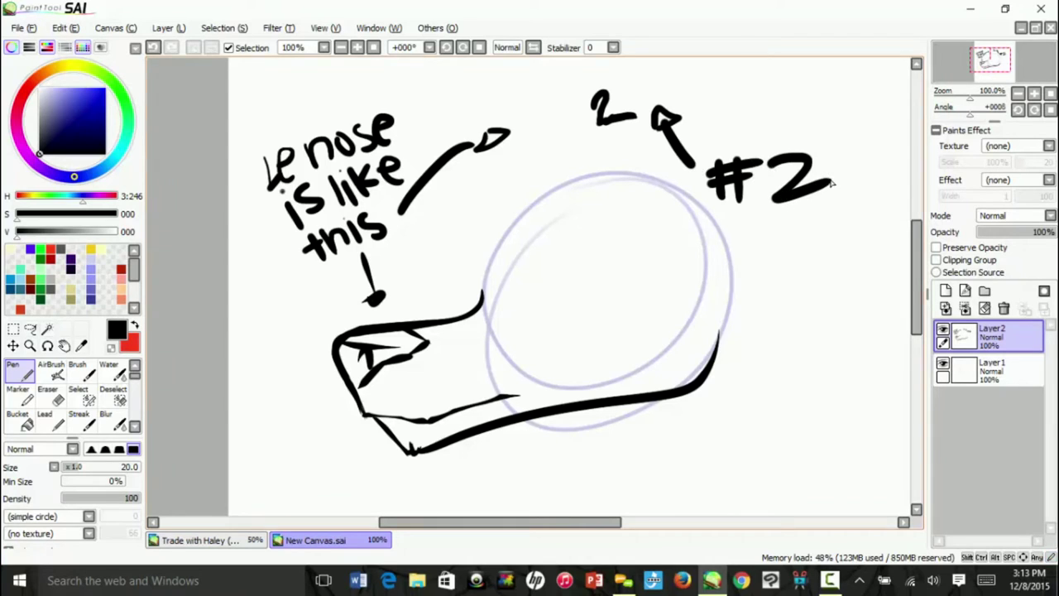
Undo the "#2" label and its arrow, and draw an angled L shape around the 2.
click(152, 50)
click(151, 53)
click(151, 53)
click(151, 53)
click(151, 53)
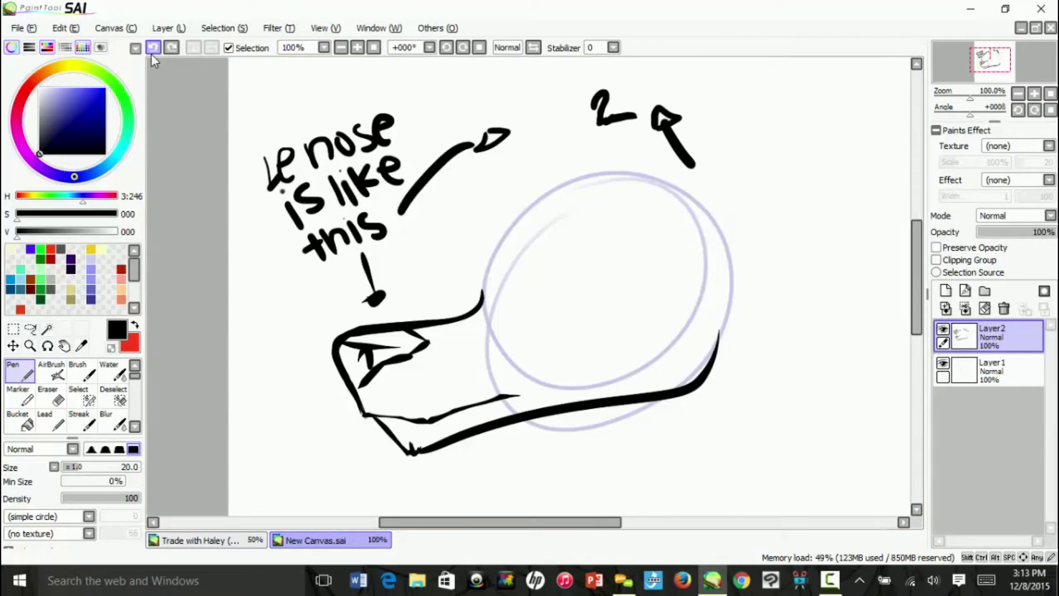
click(150, 53)
click(150, 53)
click(151, 53)
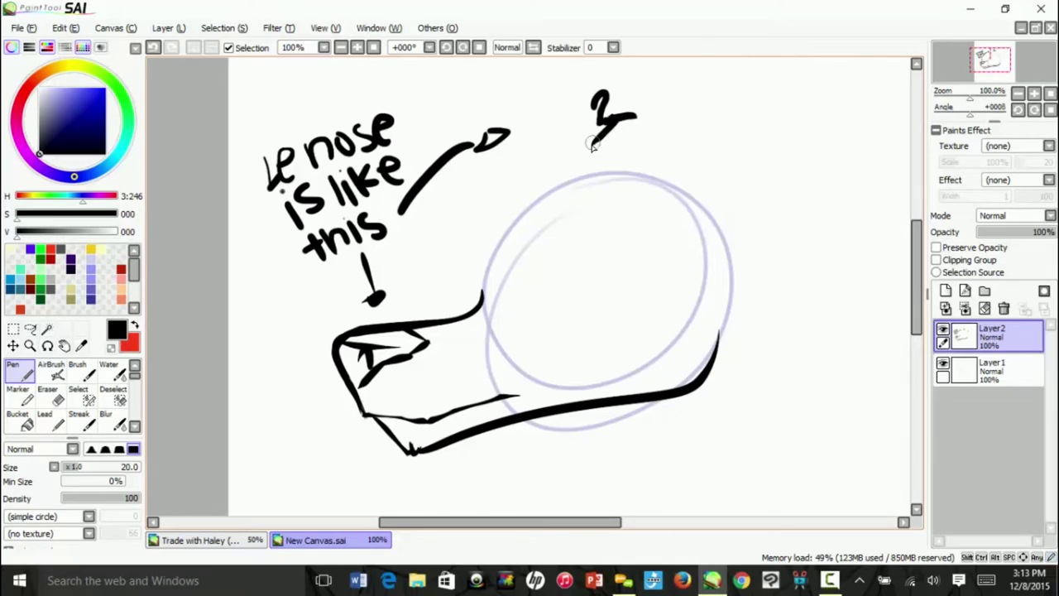
drag(592, 146, 576, 101)
Draw an arrow pointing at the L shape and handwrite Letter "L" beside it.
mouse_move(645, 130)
mouse_down()
mouse_move(730, 169)
mouse_move(641, 144)
mouse_up()
drag(748, 153, 790, 187)
mouse_move(799, 142)
mouse_down()
mouse_move(795, 187)
mouse_move(815, 157)
mouse_up()
mouse_move(821, 145)
mouse_down()
mouse_move(817, 187)
mouse_move(837, 157)
mouse_up()
drag(833, 172, 857, 183)
drag(857, 184, 866, 165)
drag(790, 203, 825, 223)
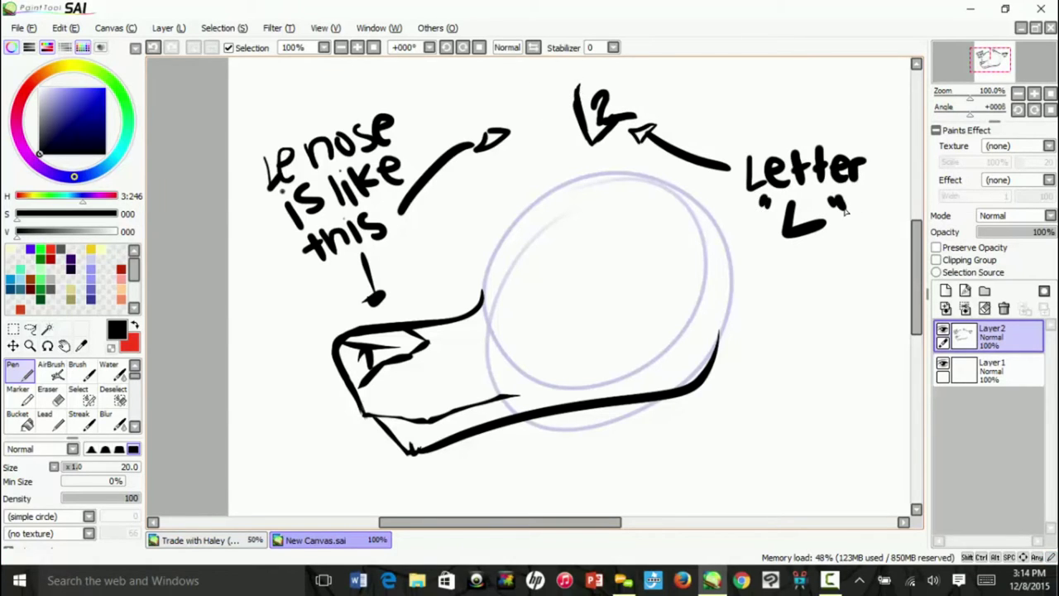
Undo the Letter "L" label and its arrow.
click(154, 51)
click(153, 50)
click(152, 50)
click(151, 51)
click(151, 51)
click(150, 52)
click(149, 53)
click(148, 53)
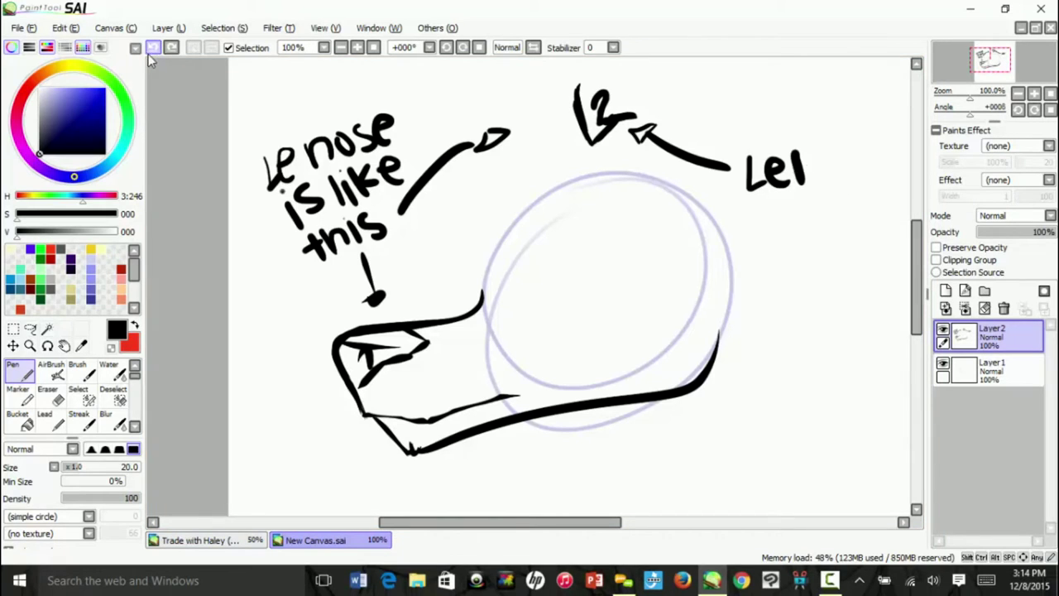
click(152, 52)
click(152, 51)
click(152, 50)
click(152, 50)
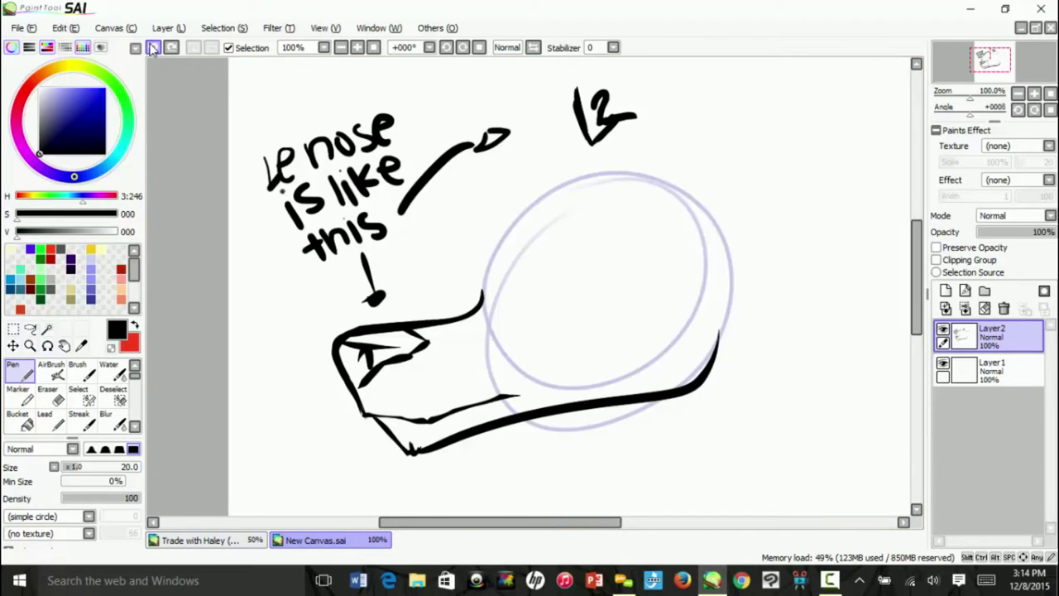
Connect the ends of the L shape and the 2 into a closed nose outline and add the inner nostril line.
drag(1007, 56, 1009, 50)
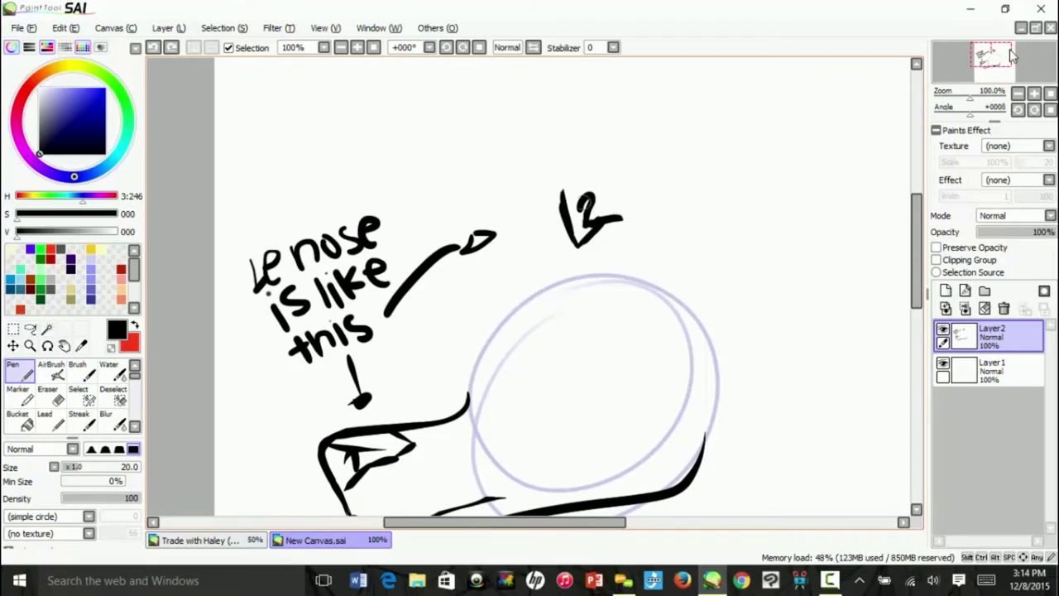
mouse_move(561, 188)
mouse_down()
mouse_move(619, 185)
mouse_move(636, 198)
mouse_move(624, 216)
mouse_up()
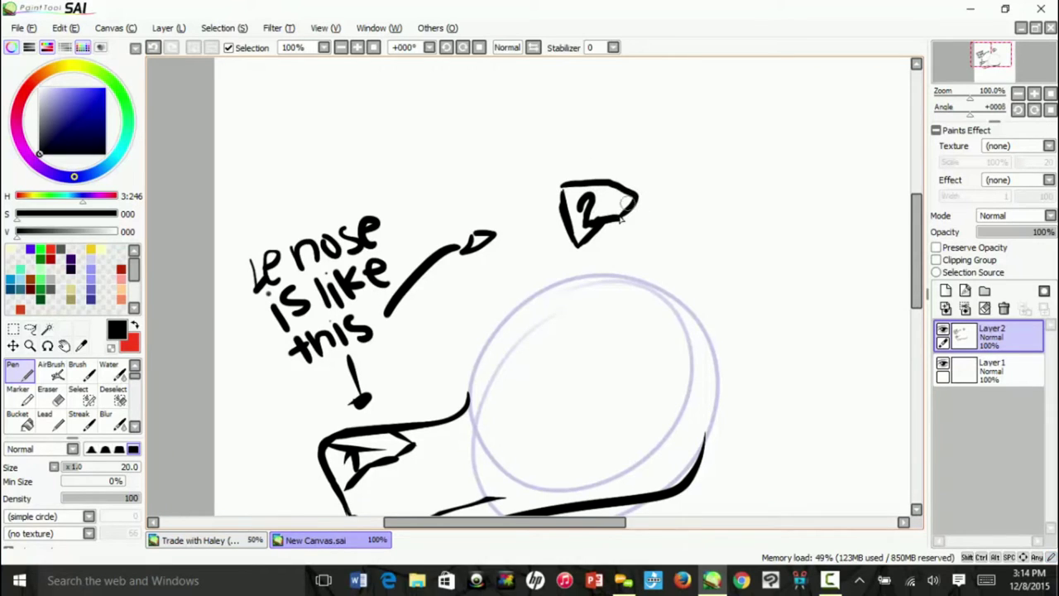
drag(563, 189, 612, 200)
Draw an arrow to the example nose, handwrite "and connect" beside it and add a smiley face underneath.
mouse_move(664, 141)
mouse_down()
mouse_move(636, 163)
mouse_move(644, 172)
mouse_up()
mouse_move(696, 131)
mouse_down()
mouse_move(740, 148)
mouse_move(700, 173)
mouse_move(864, 167)
mouse_up()
click(745, 231)
click(761, 236)
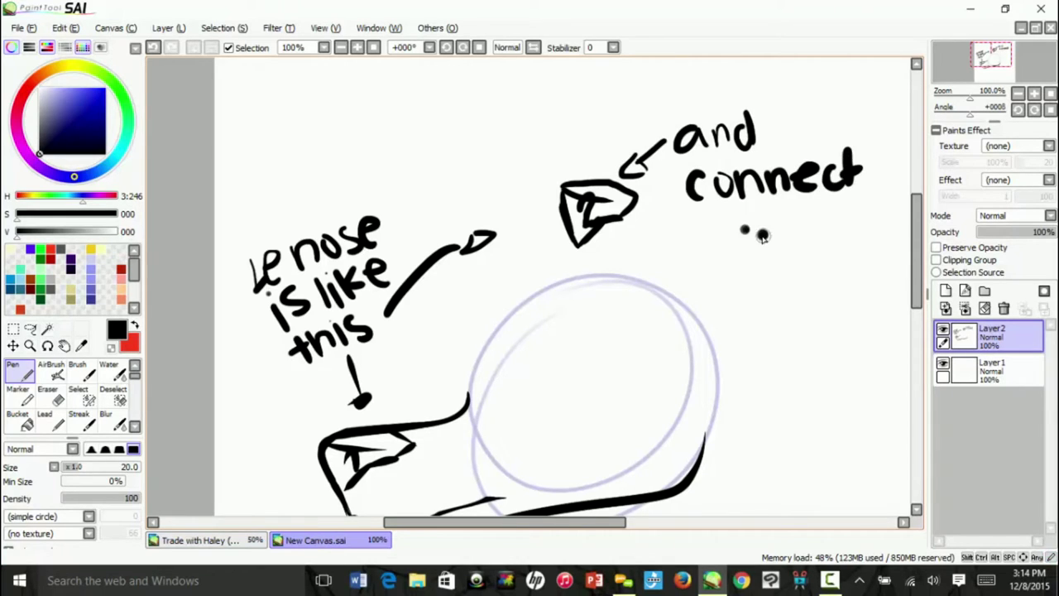
drag(730, 236, 770, 246)
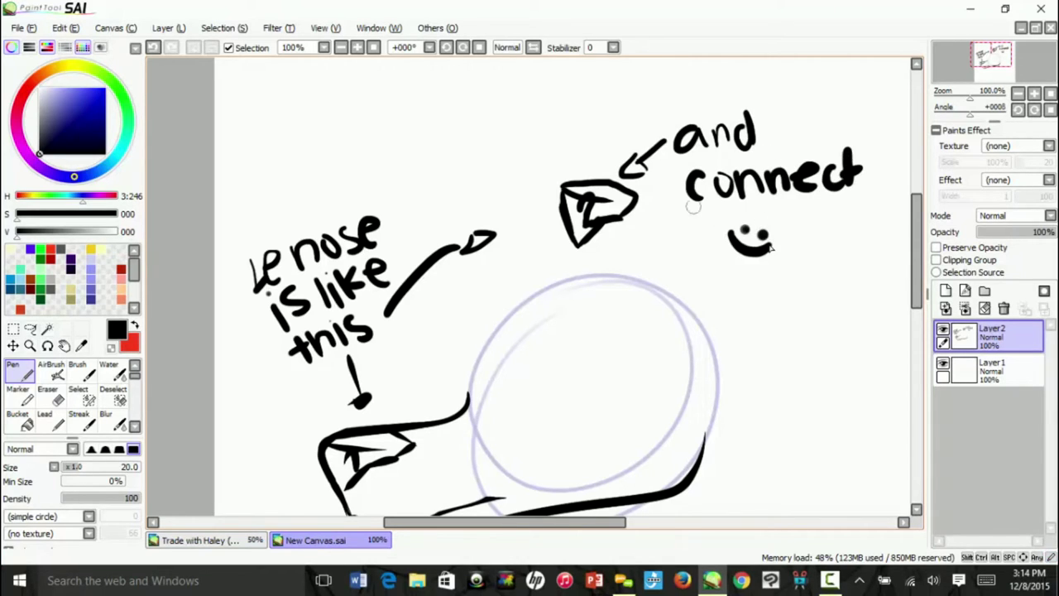
Erase the nose notes, arrows, example nose and smiley above the head, and return to the Pen tool.
key(e)
mouse_move(637, 147)
mouse_down()
mouse_move(777, 246)
mouse_move(693, 165)
mouse_move(740, 184)
mouse_move(620, 192)
mouse_move(580, 225)
mouse_up()
mouse_move(364, 333)
mouse_down()
mouse_move(374, 366)
mouse_move(344, 403)
mouse_up()
mouse_move(429, 289)
mouse_down()
mouse_move(264, 385)
mouse_move(276, 251)
mouse_up()
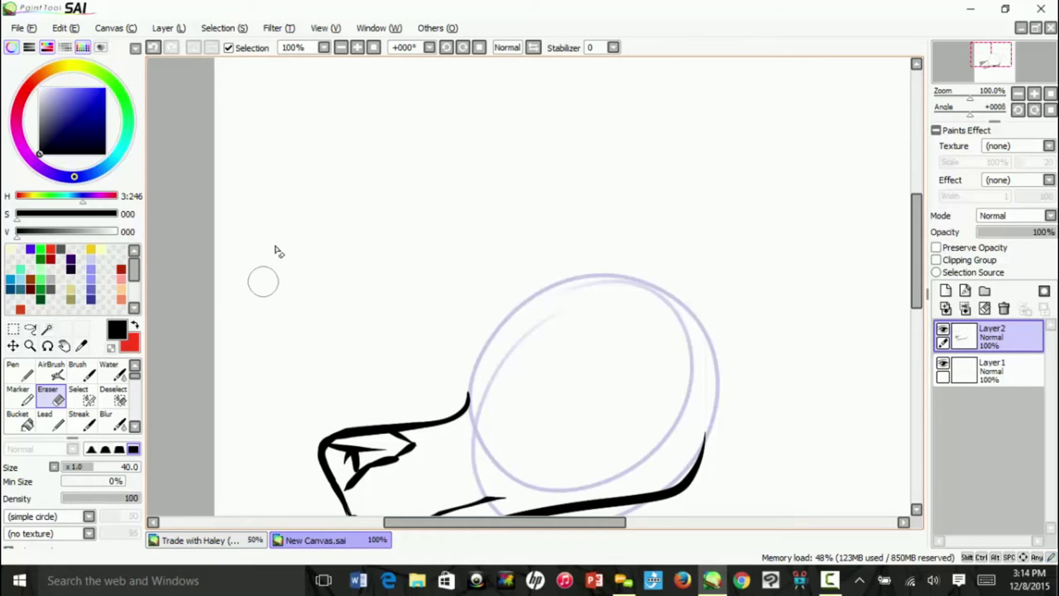
key(n)
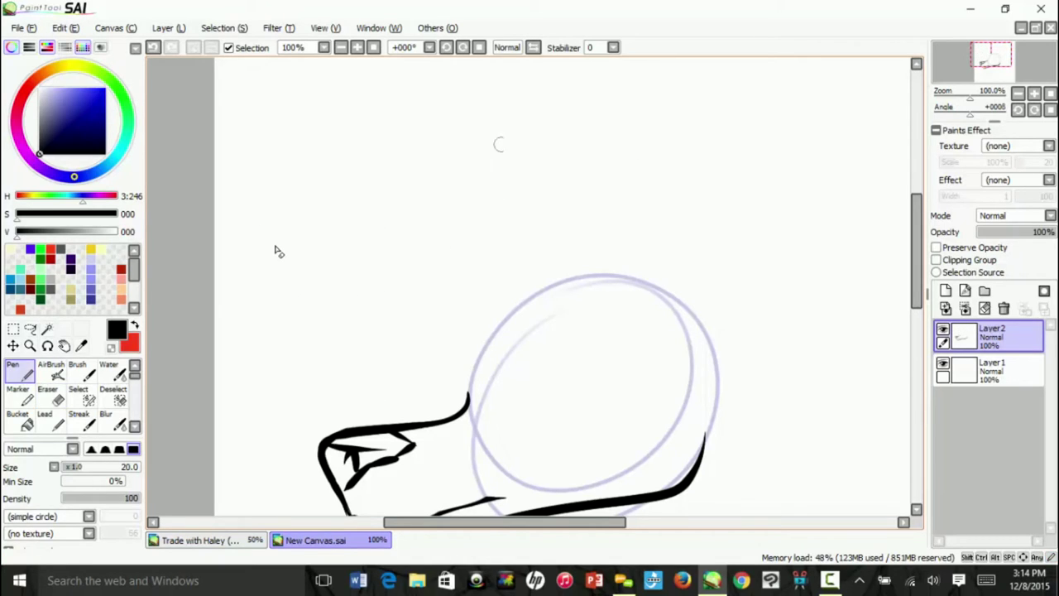
Set the Stabilizer to S-6 and outline the forehead and top of the head along the guideline circle, ending in a spiky fur tuft.
click(613, 47)
click(601, 303)
click(990, 75)
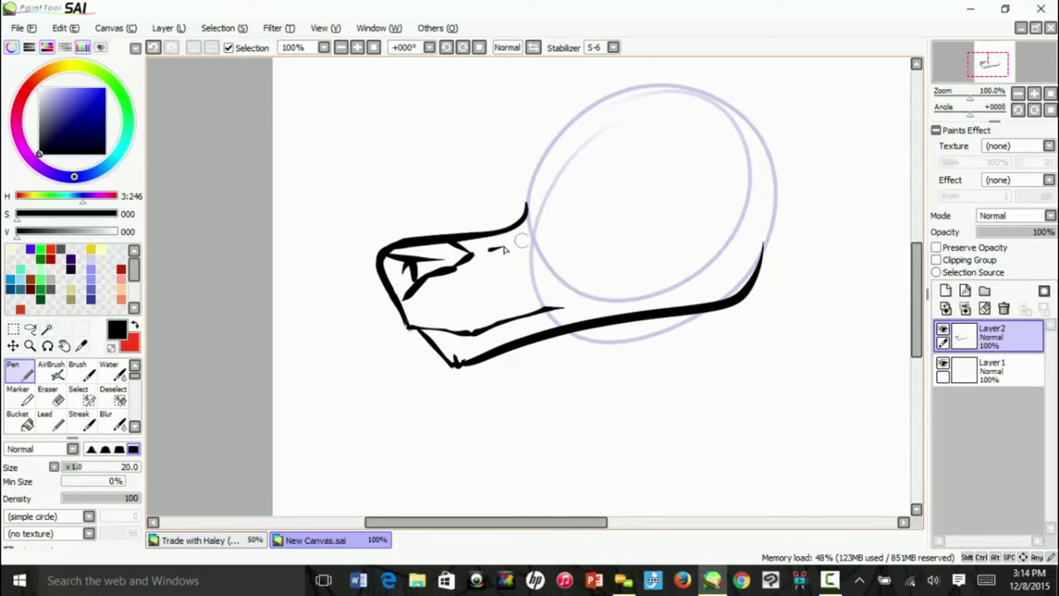
mouse_move(519, 221)
mouse_down()
mouse_move(537, 196)
mouse_move(524, 206)
mouse_move(529, 166)
mouse_move(644, 89)
mouse_up()
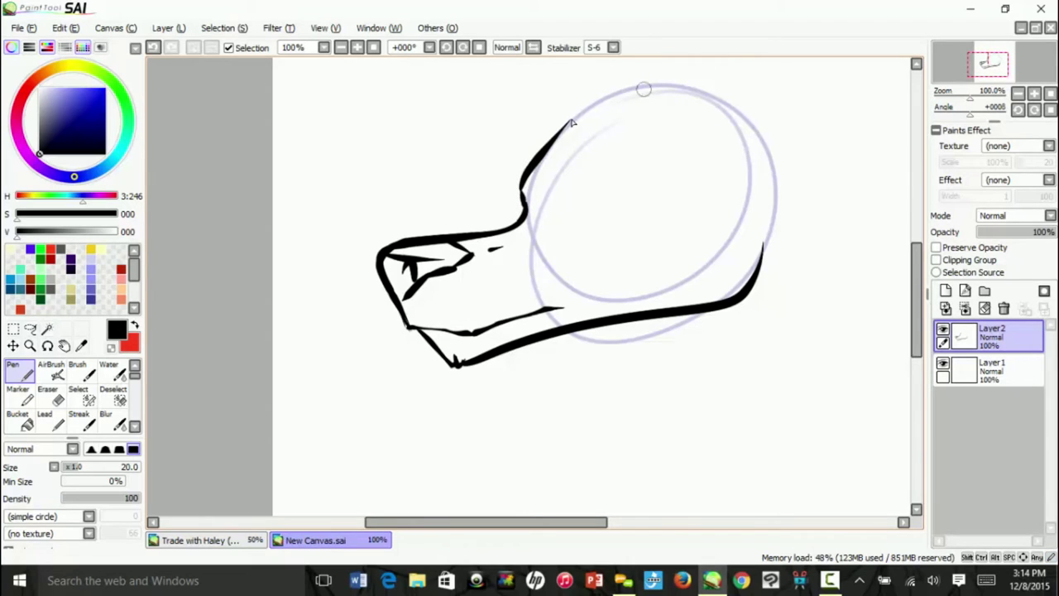
drag(984, 64, 987, 61)
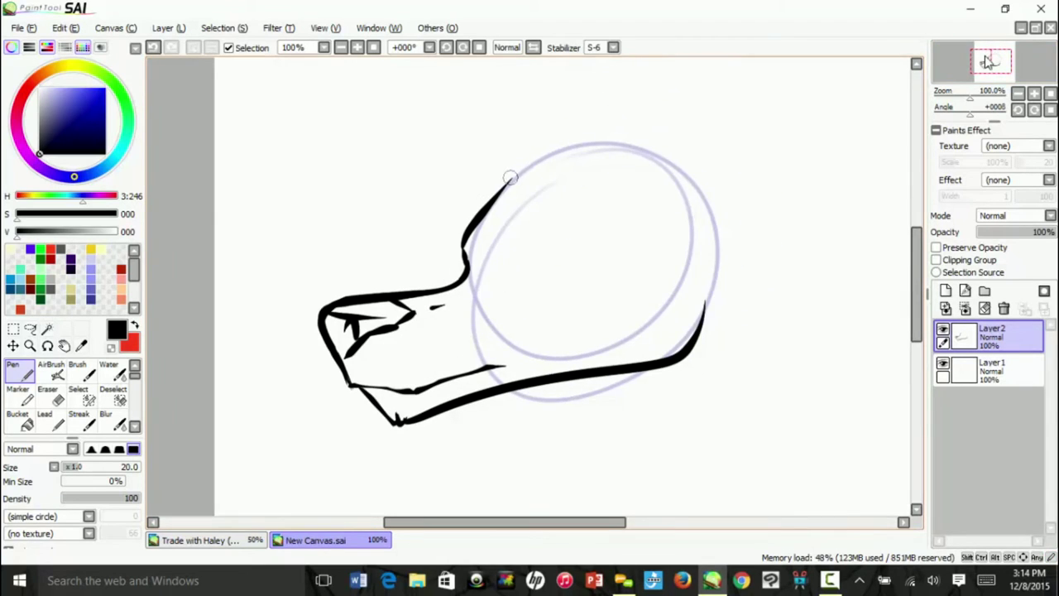
mouse_move(506, 186)
mouse_down()
mouse_move(621, 126)
mouse_move(664, 132)
mouse_move(678, 158)
mouse_up()
drag(516, 182, 487, 209)
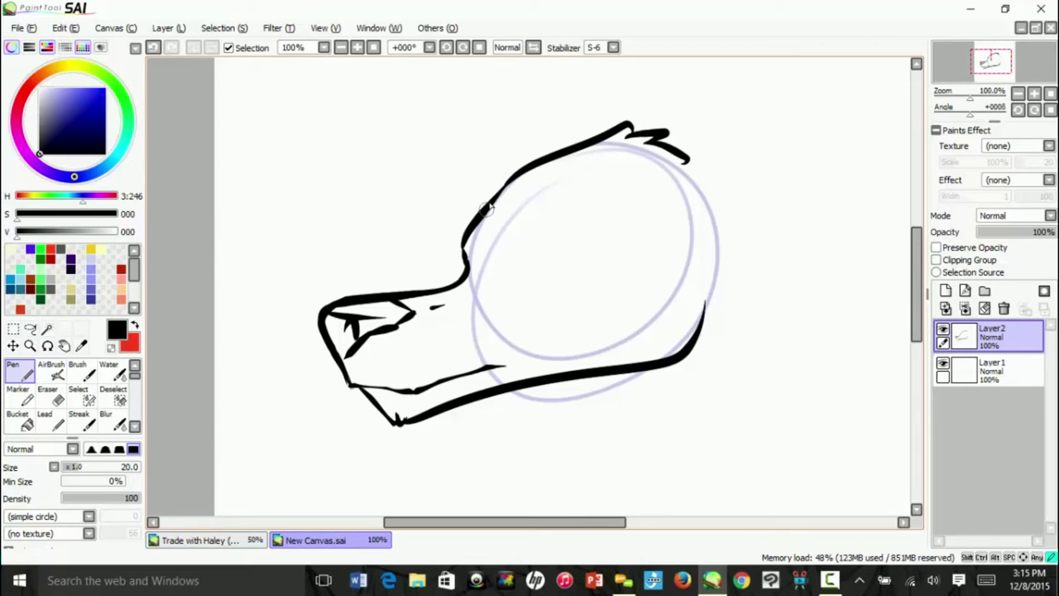
Draw an arrow pointing at the forehead, set the Stabilizer to 0 and handwrite "use your circle as a guide!!" above it.
drag(427, 138, 443, 175)
click(612, 47)
click(601, 68)
drag(993, 70, 992, 62)
mouse_move(318, 283)
mouse_down()
mouse_move(422, 258)
mouse_move(462, 232)
mouse_move(506, 214)
mouse_up()
mouse_move(326, 338)
mouse_down()
mouse_move(422, 310)
mouse_move(536, 258)
mouse_move(562, 263)
mouse_up()
mouse_move(357, 371)
mouse_down()
mouse_move(357, 401)
mouse_move(393, 378)
mouse_move(394, 347)
mouse_move(494, 338)
mouse_up()
click(500, 346)
drag(507, 310, 510, 335)
click(519, 347)
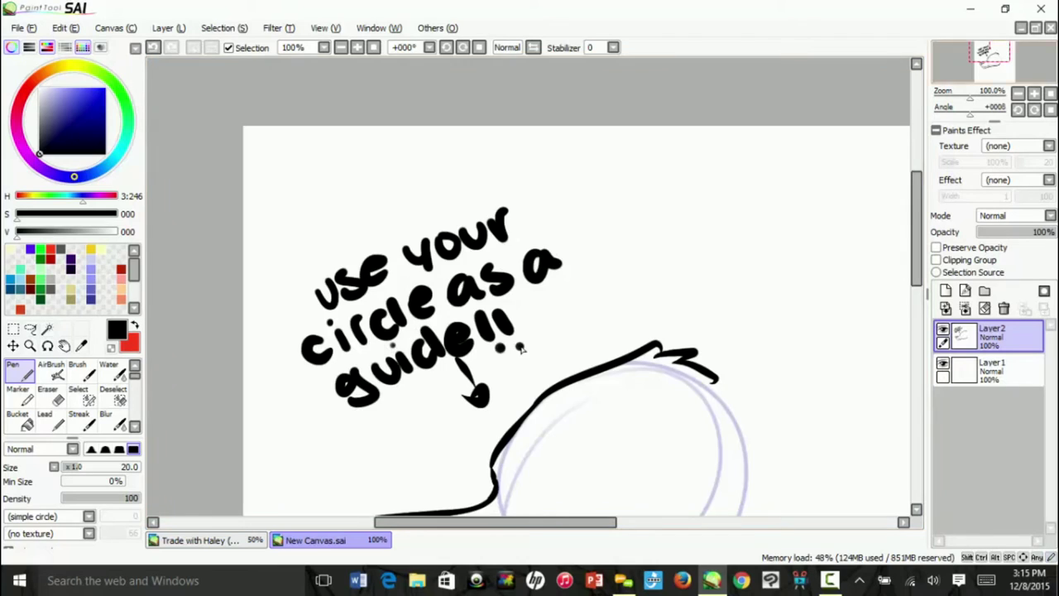
Erase the circle-guide note and arrow with the Eraser at size 160, undoing the stroke that cuts the head outline, and return to the Pen tool.
drag(997, 60, 1002, 68)
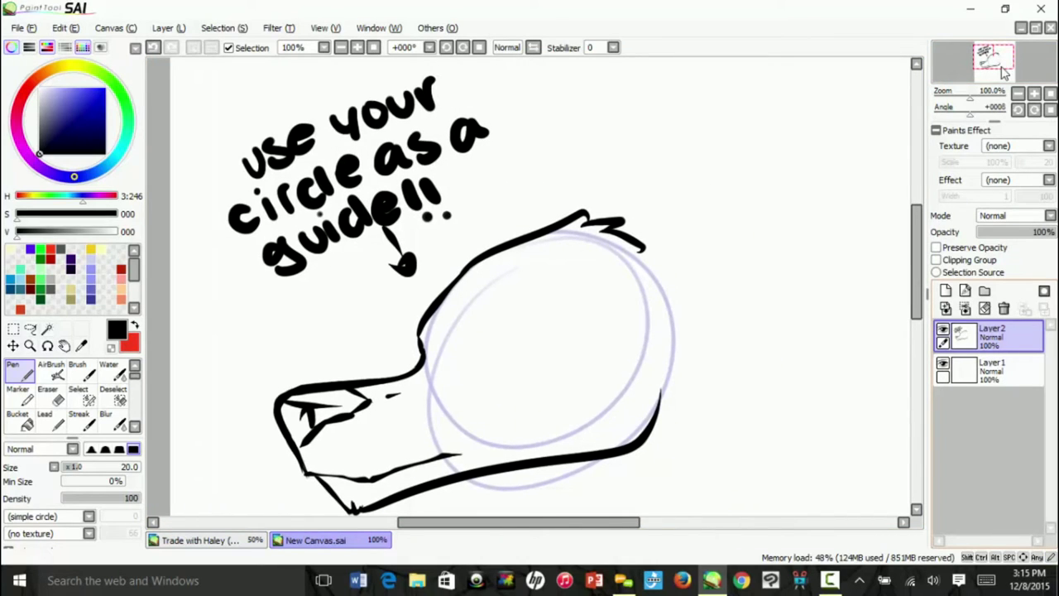
key(e)
key(bracketright)
key(bracketright)
key(bracketright)
key(bracketright)
key(bracketright)
key(bracketright)
key(bracketright)
key(bracketright)
key(bracketright)
key(bracketright)
mouse_move(440, 164)
mouse_down()
mouse_move(342, 272)
mouse_move(526, 117)
mouse_up()
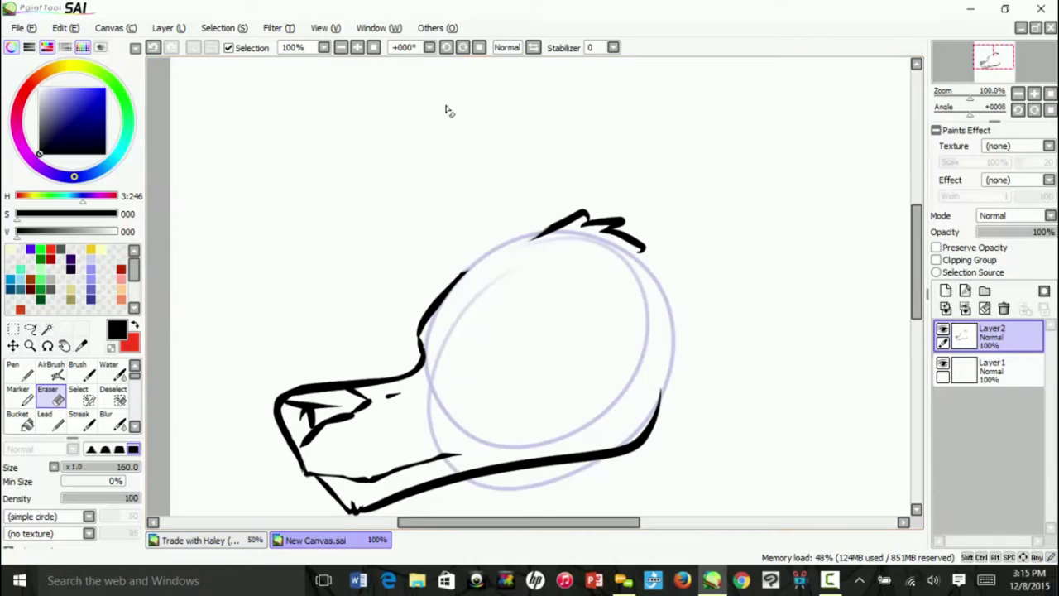
click(153, 48)
mouse_move(433, 83)
mouse_down()
mouse_move(394, 89)
mouse_move(307, 177)
mouse_move(421, 177)
mouse_move(241, 249)
mouse_up()
key(n)
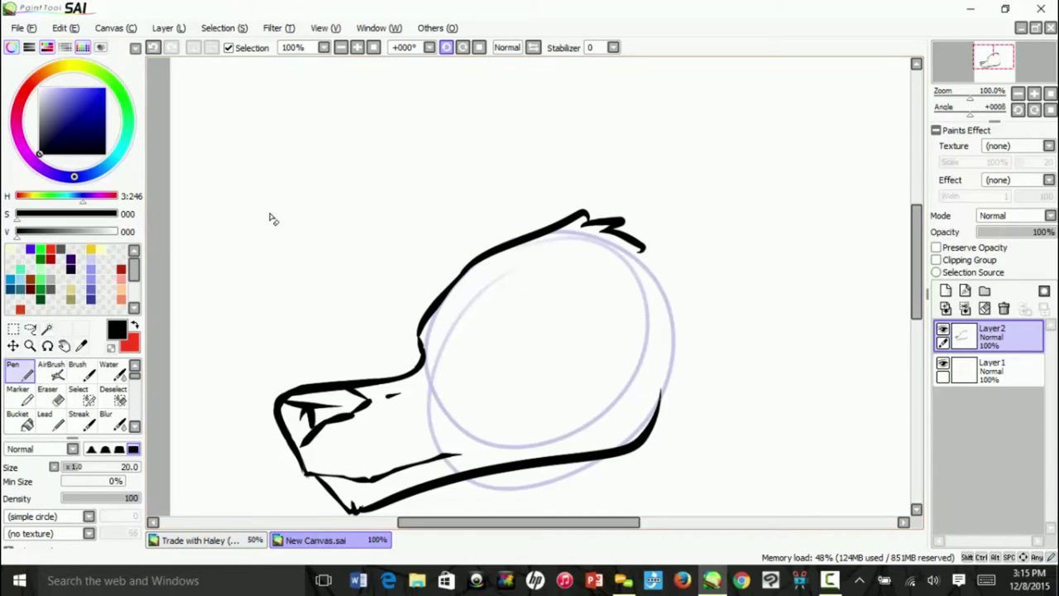
Set the Stabilizer to S-6 and outline the large near ear behind the head, undoing one stray upper stroke and adding inner fur.
click(613, 47)
click(603, 306)
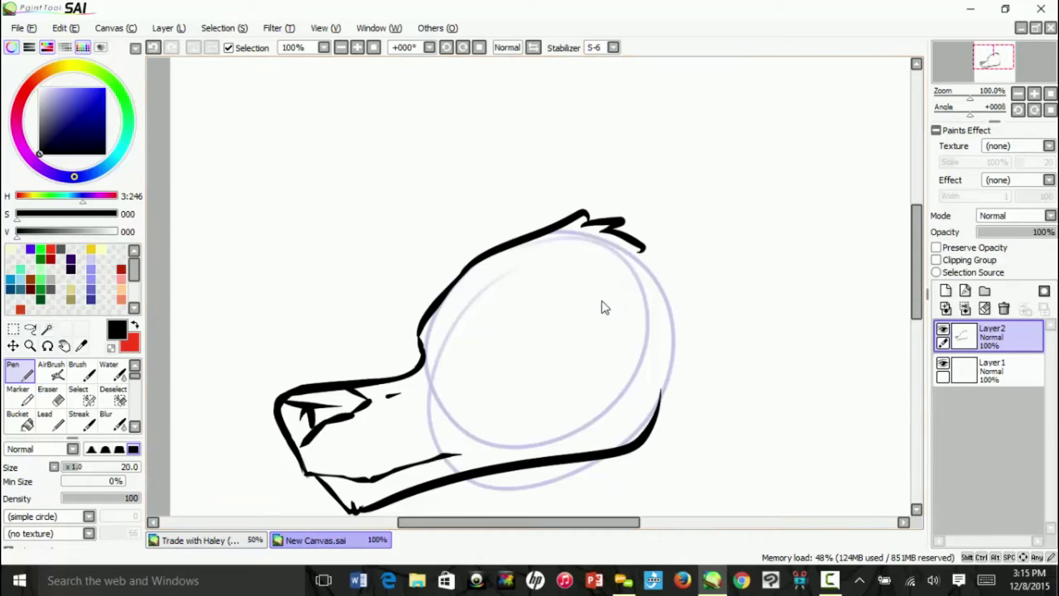
mouse_move(616, 229)
mouse_down()
mouse_move(779, 172)
mouse_move(710, 238)
mouse_up()
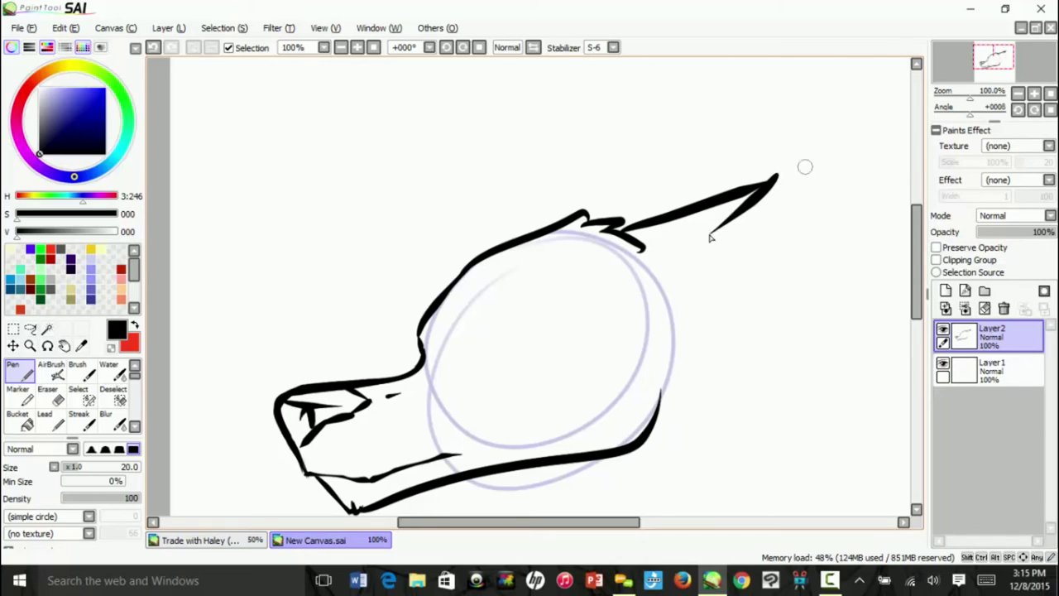
drag(768, 184, 844, 81)
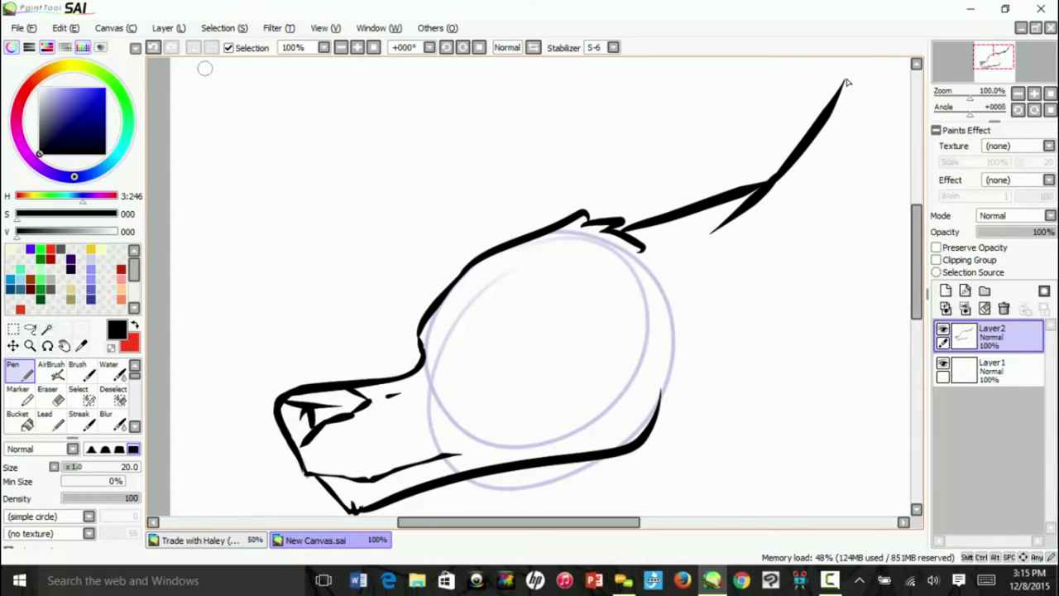
click(154, 48)
drag(771, 180, 798, 144)
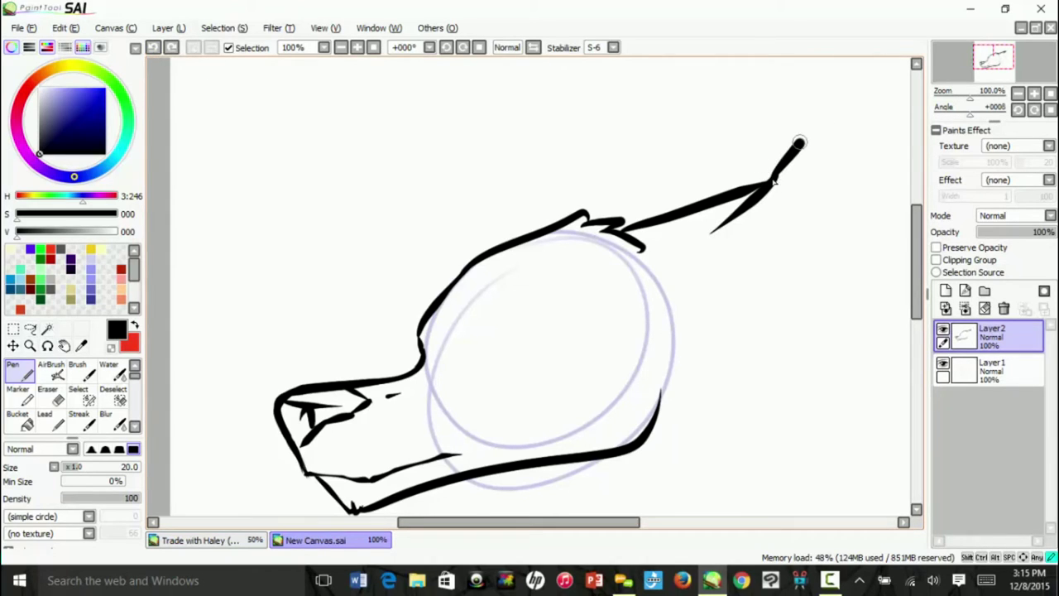
drag(774, 182, 768, 199)
mouse_move(812, 121)
mouse_down()
mouse_move(830, 147)
mouse_move(831, 248)
mouse_move(662, 421)
mouse_up()
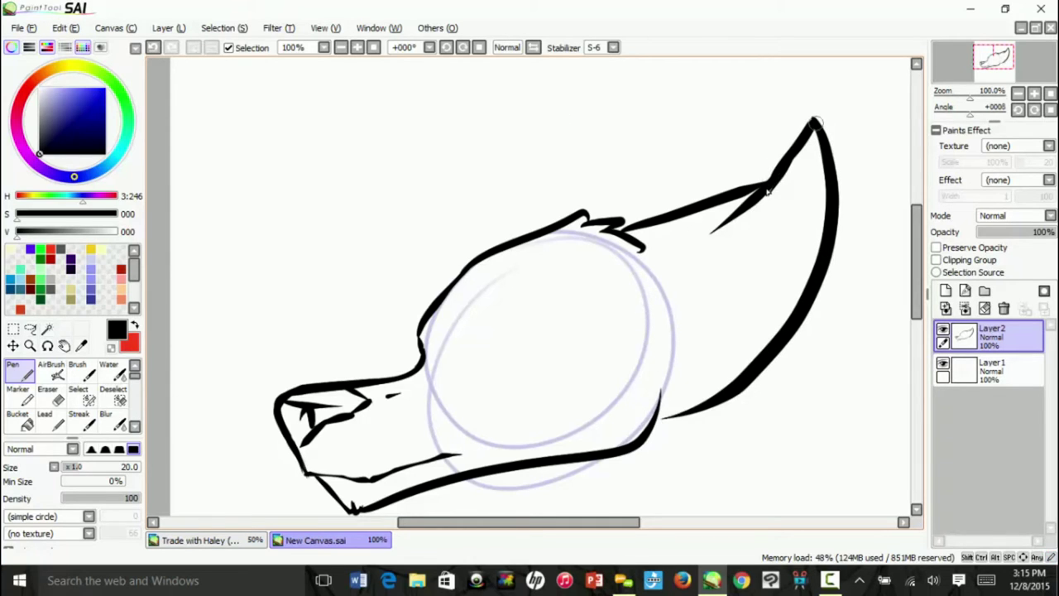
mouse_move(662, 291)
mouse_down()
mouse_move(702, 315)
mouse_move(713, 273)
mouse_move(767, 273)
mouse_move(809, 190)
mouse_move(796, 231)
mouse_move(713, 352)
mouse_up()
mouse_move(761, 320)
mouse_down()
mouse_move(718, 345)
mouse_move(665, 405)
mouse_up()
Set the Stabilizer to 0, draw an arrow pointing up at the ear and handwrite "ears can" beneath it.
drag(1012, 51, 1018, 60)
click(613, 48)
click(596, 61)
mouse_move(620, 239)
mouse_down()
mouse_move(624, 300)
mouse_move(610, 253)
mouse_up()
mouse_move(507, 353)
mouse_down()
mouse_move(530, 339)
mouse_move(538, 372)
mouse_up()
mouse_move(568, 342)
mouse_down()
mouse_move(571, 366)
mouse_move(601, 336)
mouse_up()
drag(622, 332, 604, 360)
drag(659, 318, 655, 347)
drag(678, 313, 696, 339)
drag(707, 340, 730, 333)
Continue the ear note below with the handwritten words "be any-thing", split over two lines.
mouse_move(536, 397)
mouse_down()
mouse_move(570, 430)
mouse_move(602, 430)
mouse_up()
drag(641, 382, 622, 416)
mouse_move(648, 388)
mouse_down()
mouse_move(660, 377)
mouse_move(672, 400)
mouse_up()
drag(678, 380, 712, 366)
drag(701, 389, 713, 407)
drag(1000, 66, 1000, 71)
drag(724, 286, 743, 275)
drag(556, 358, 550, 409)
drag(541, 379, 572, 372)
drag(579, 351, 602, 403)
drag(617, 404, 647, 404)
drag(690, 357, 674, 403)
drag(675, 404, 693, 354)
drag(1001, 64, 1000, 54)
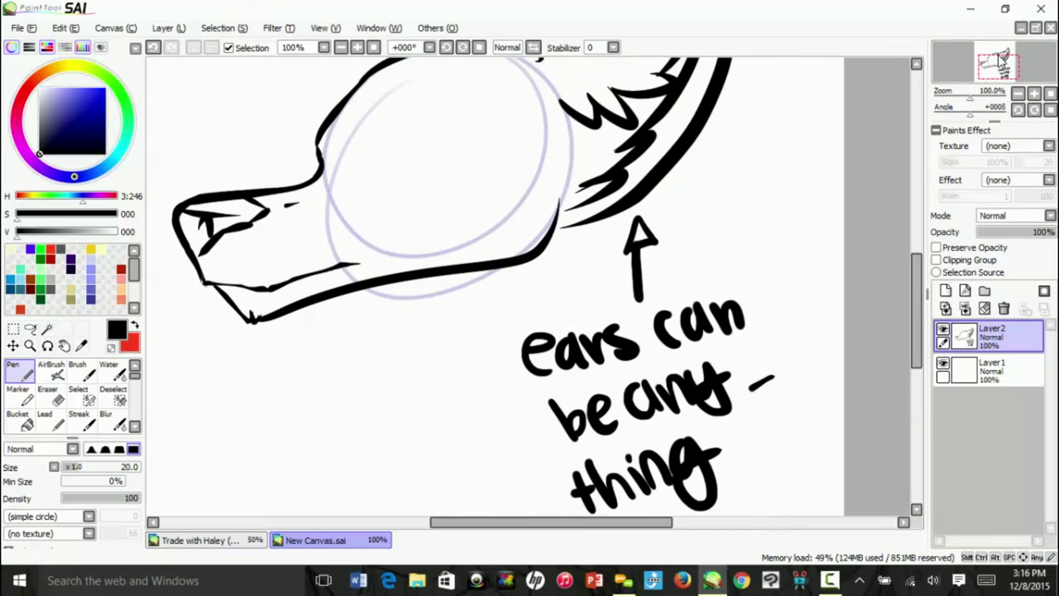
Erase the ear note and its arrow with the Eraser at size 160, undoing the stroke that cuts into the ear outline.
key(e)
mouse_move(574, 314)
mouse_down()
mouse_move(673, 355)
mouse_move(558, 372)
mouse_move(721, 311)
mouse_up()
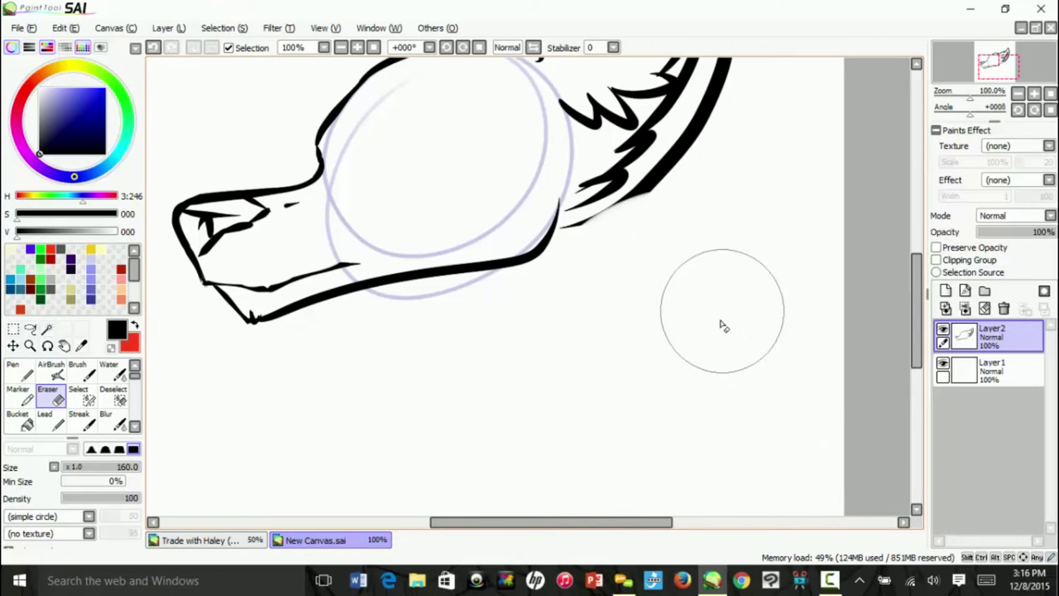
key(ctrl+z)
mouse_move(679, 343)
mouse_down()
mouse_move(630, 476)
mouse_move(584, 353)
mouse_move(650, 278)
mouse_move(650, 249)
mouse_up()
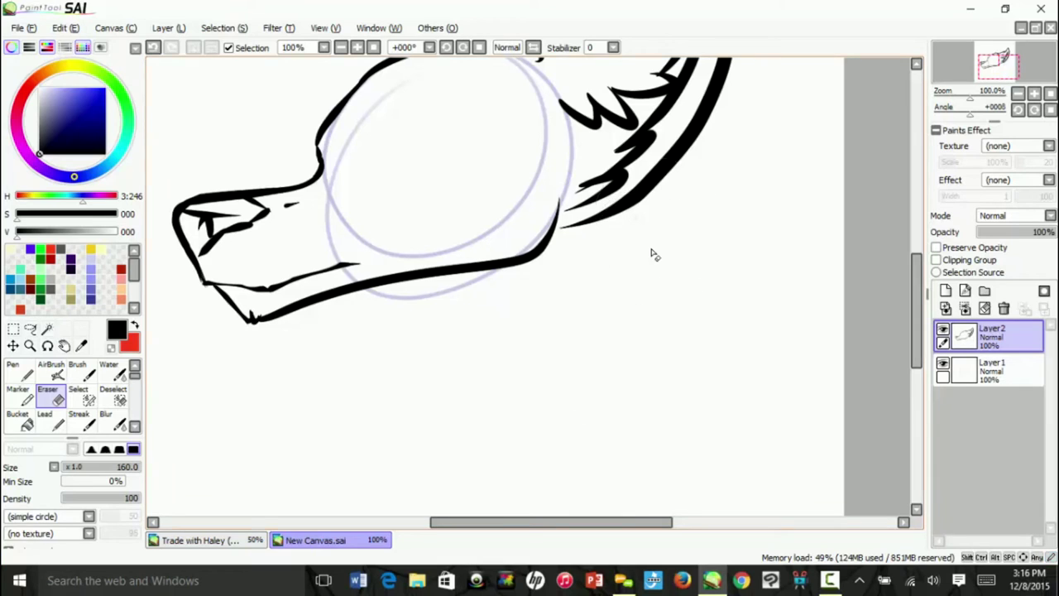
Set the Stabilizer to S-6, return to the Pen tool and add more spiky fur inside the lower part of the ear.
click(612, 47)
click(593, 305)
key(n)
drag(994, 78, 997, 74)
mouse_move(526, 238)
mouse_down()
mouse_move(530, 253)
mouse_move(602, 182)
mouse_up()
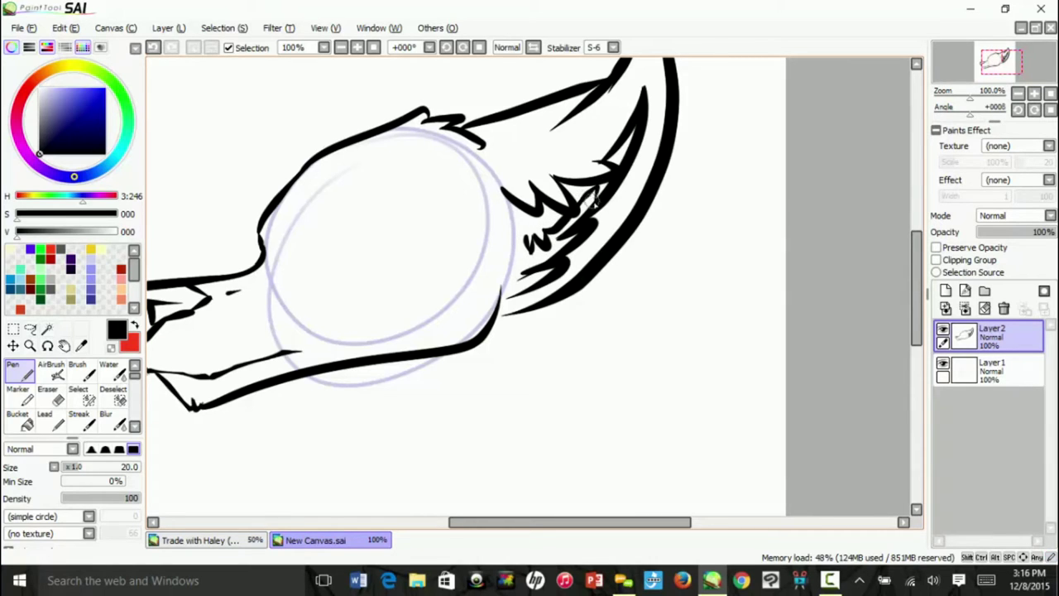
Draw spiky cheek fur in front of the ear base and pointed fur tufts under the back of the jaw.
drag(1010, 55, 1005, 58)
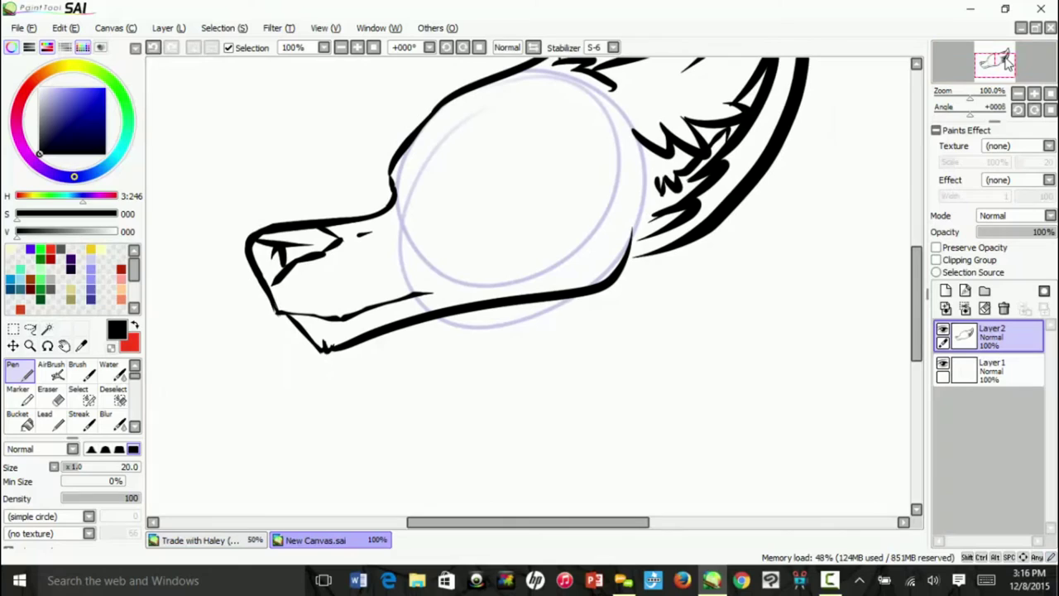
mouse_move(597, 157)
mouse_down()
mouse_move(641, 169)
mouse_move(608, 186)
mouse_move(653, 216)
mouse_move(614, 203)
mouse_move(633, 289)
mouse_move(605, 329)
mouse_move(585, 288)
mouse_move(597, 327)
mouse_up()
drag(589, 289, 597, 325)
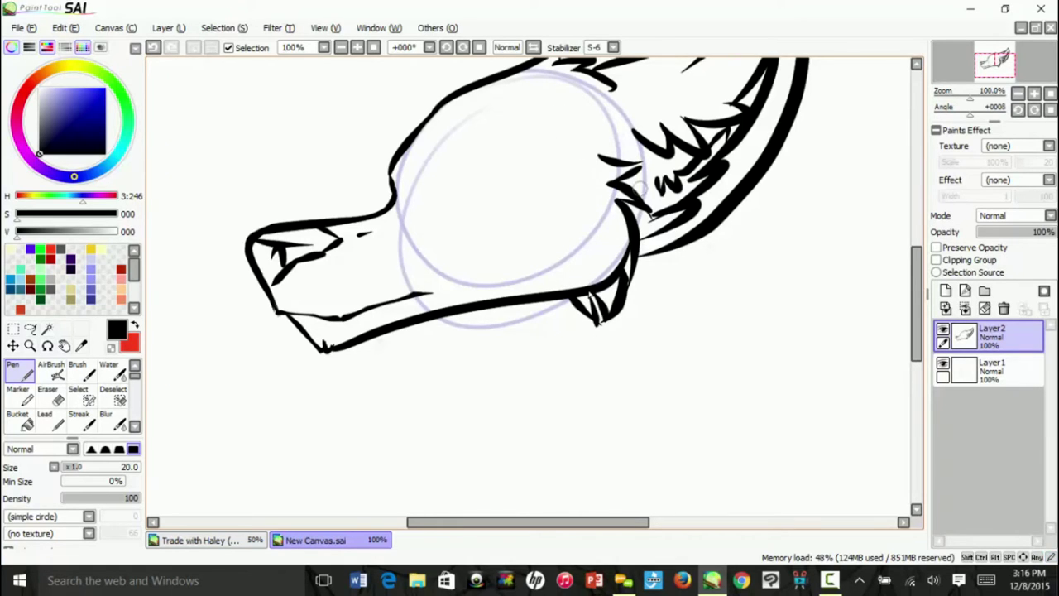
Set the Stabilizer to 0, draw an arrow pointing up at the jaw tufts and handwrite "Fur loops" below it.
drag(999, 63, 995, 60)
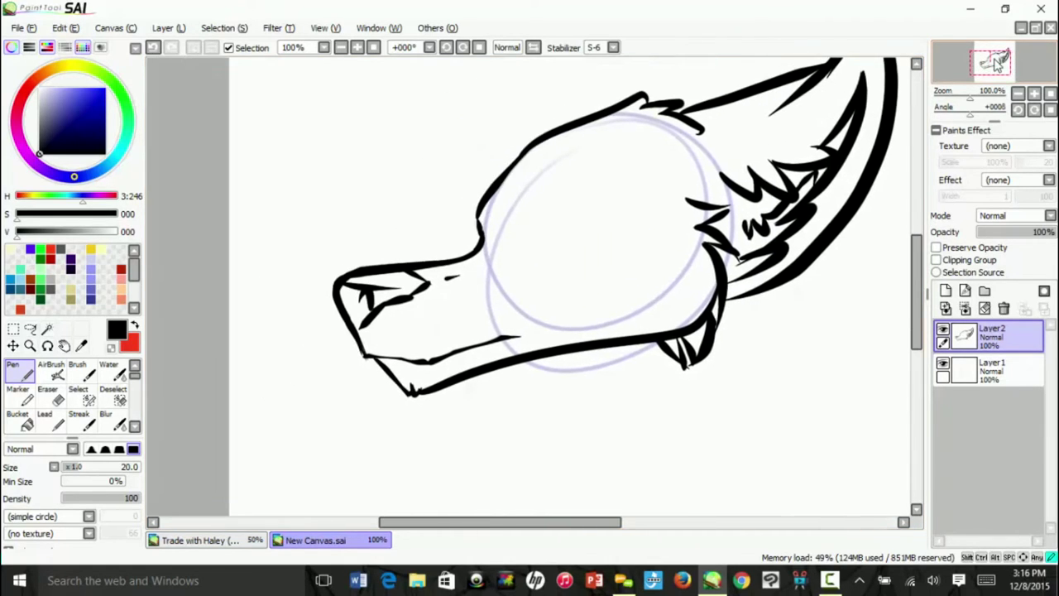
mouse_move(998, 66)
mouse_down()
mouse_move(980, 73)
mouse_move(990, 70)
mouse_up()
click(613, 47)
click(603, 60)
drag(557, 401, 557, 326)
mouse_move(570, 351)
mouse_down()
mouse_move(556, 322)
mouse_move(546, 352)
mouse_up()
drag(990, 68, 992, 72)
drag(443, 342, 455, 385)
drag(465, 343, 506, 381)
mouse_move(495, 380)
mouse_down()
mouse_move(519, 351)
mouse_move(545, 376)
mouse_up()
mouse_move(579, 339)
mouse_down()
mouse_move(624, 314)
mouse_move(641, 370)
mouse_up()
drag(687, 314, 660, 348)
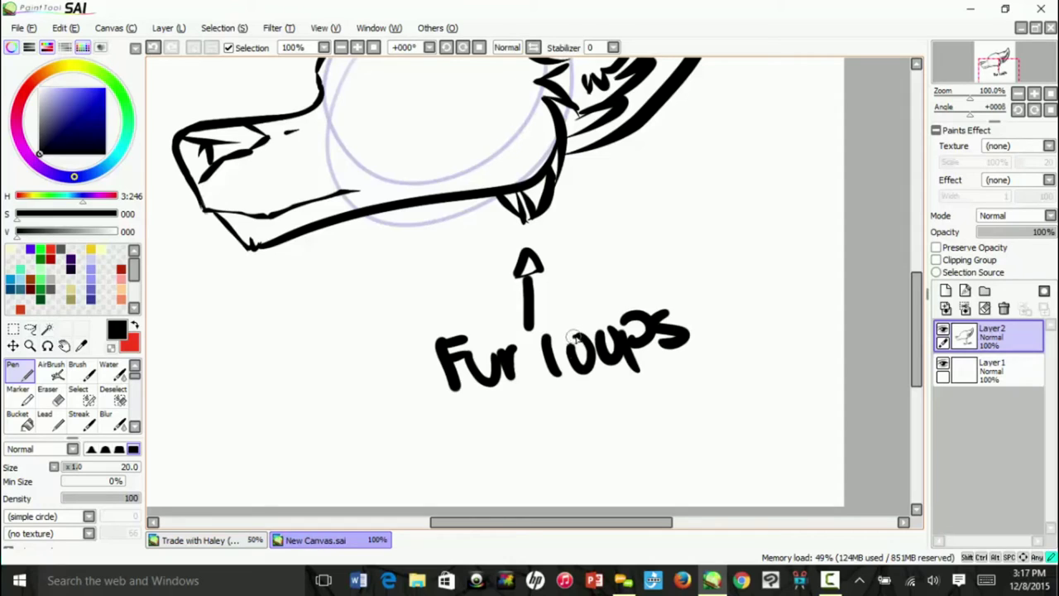
Handwrite "loosely" under "Fur loops" and finish the note with a smiley.
mouse_move(481, 420)
mouse_down()
mouse_move(491, 450)
mouse_move(509, 422)
mouse_up()
drag(533, 410, 561, 430)
drag(585, 413, 620, 419)
drag(634, 399, 666, 408)
click(697, 375)
drag(710, 349, 725, 402)
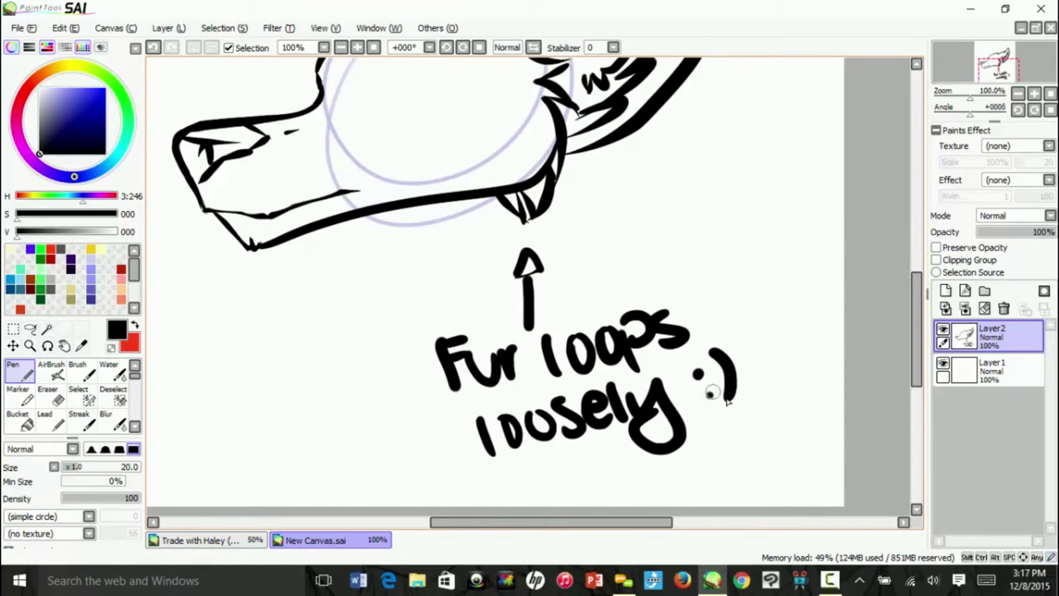
Erase the fur note, its arrow and the smiley below the jaw, and return to the Pen tool.
key(e)
mouse_move(461, 450)
mouse_down()
mouse_move(657, 433)
mouse_move(496, 378)
mouse_move(540, 283)
mouse_move(508, 279)
mouse_up()
key(n)
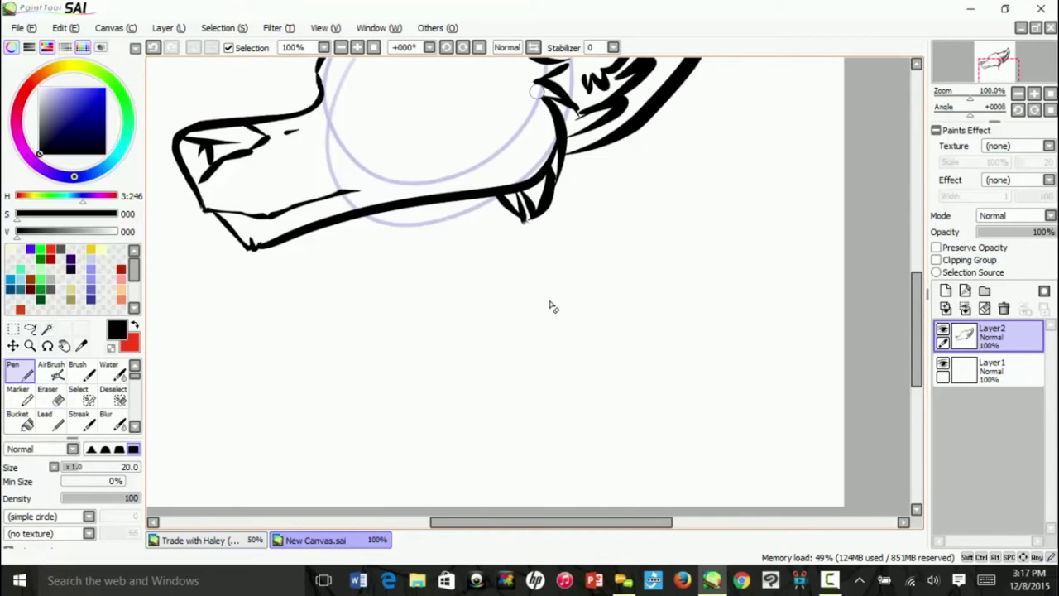
Set the Stabilizer to S-6 and draw a slanted eye with a solid black inner corner, a pupil and a short brow mark.
click(612, 47)
click(596, 305)
drag(1001, 66, 1005, 70)
mouse_move(393, 267)
mouse_down()
mouse_move(477, 235)
mouse_move(391, 306)
mouse_move(364, 308)
mouse_move(396, 301)
mouse_up()
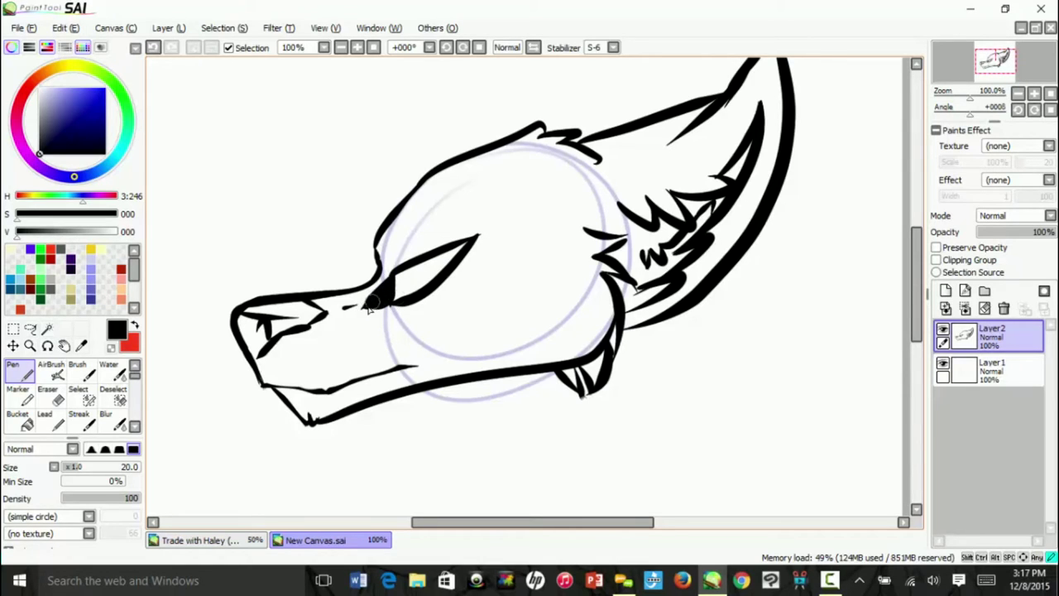
drag(405, 271, 414, 300)
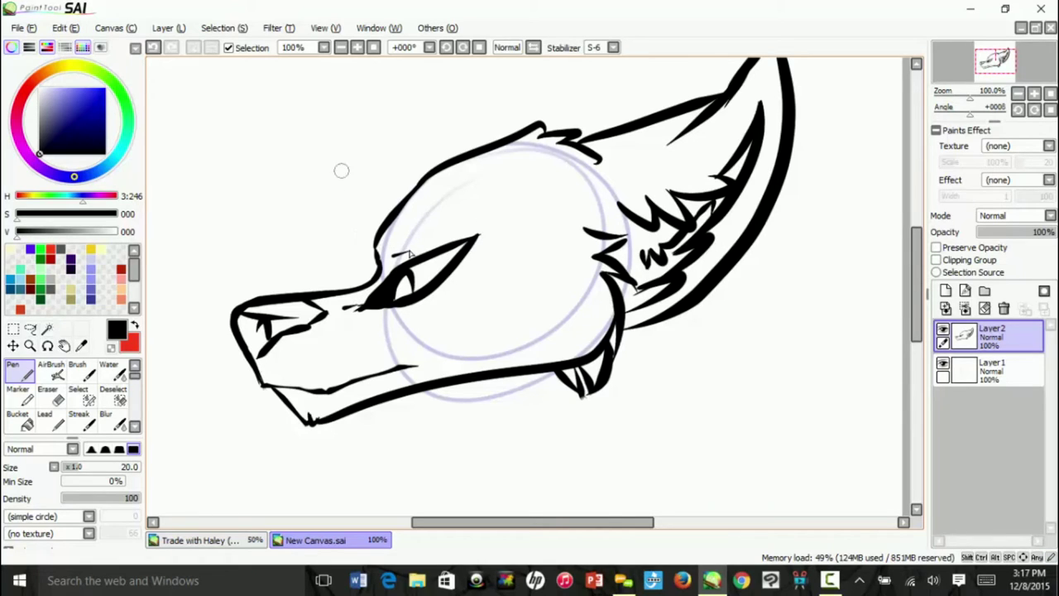
Set the Stabilizer to 0, draw an arrow pointing down towards the eye and handwrite "everyone's eye style var" above it.
drag(1016, 67, 1012, 61)
click(615, 49)
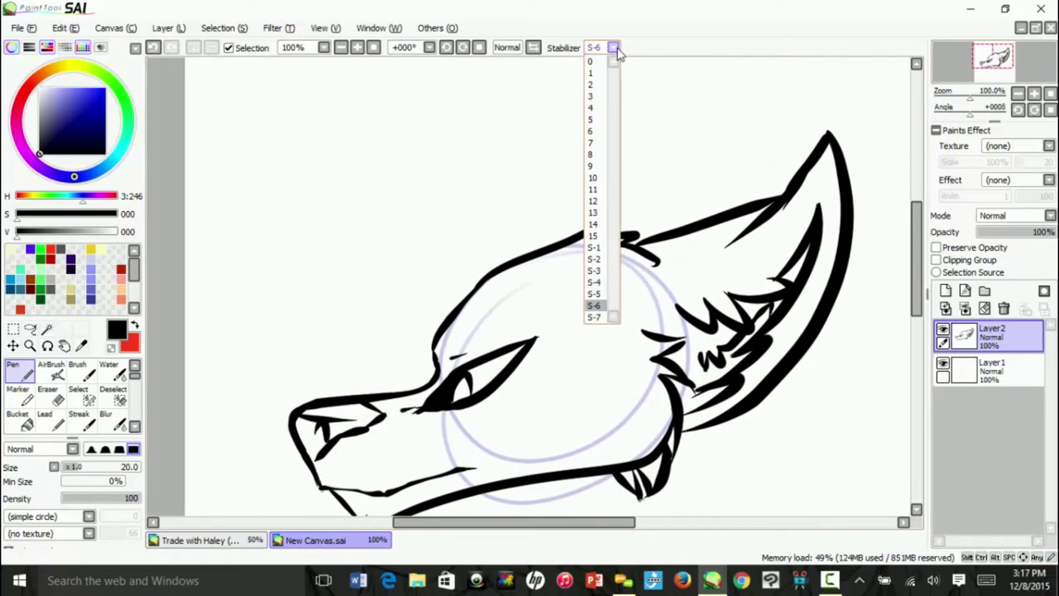
click(599, 62)
drag(430, 221, 431, 270)
drag(427, 255, 440, 257)
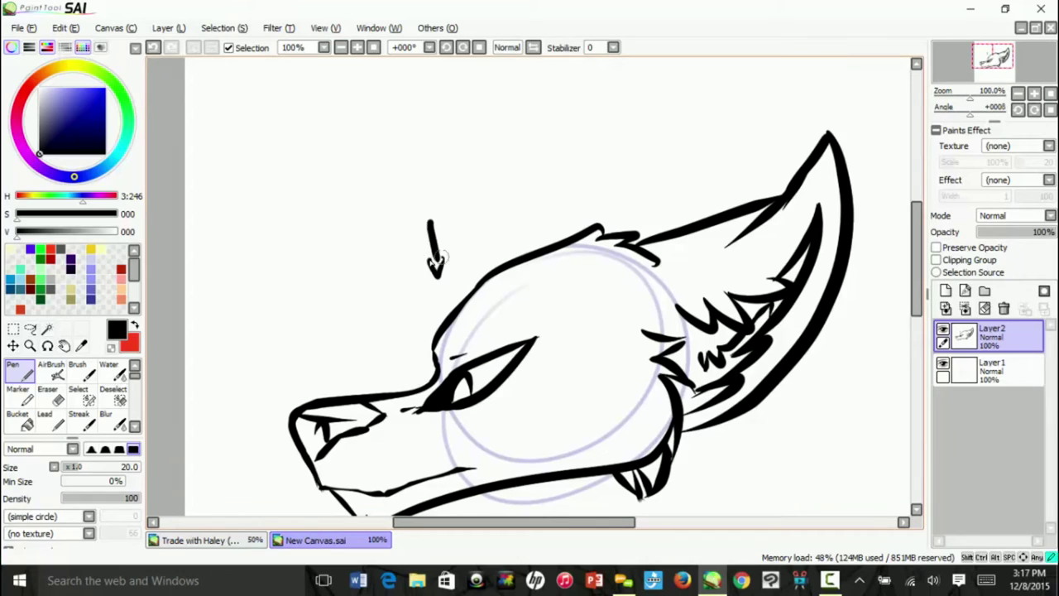
mouse_move(341, 172)
mouse_down()
mouse_move(558, 105)
mouse_move(546, 123)
mouse_move(585, 97)
mouse_move(592, 112)
mouse_move(666, 87)
mouse_move(700, 98)
mouse_up()
drag(277, 212, 338, 202)
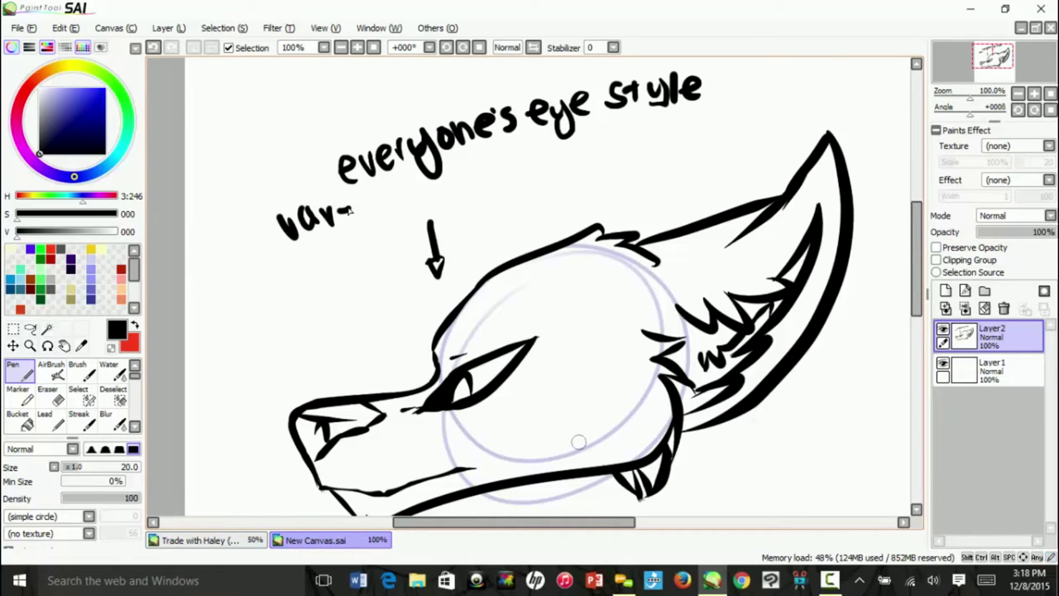
Reduce the Eraser to size 50 and erase the stray dash after "var".
key(e)
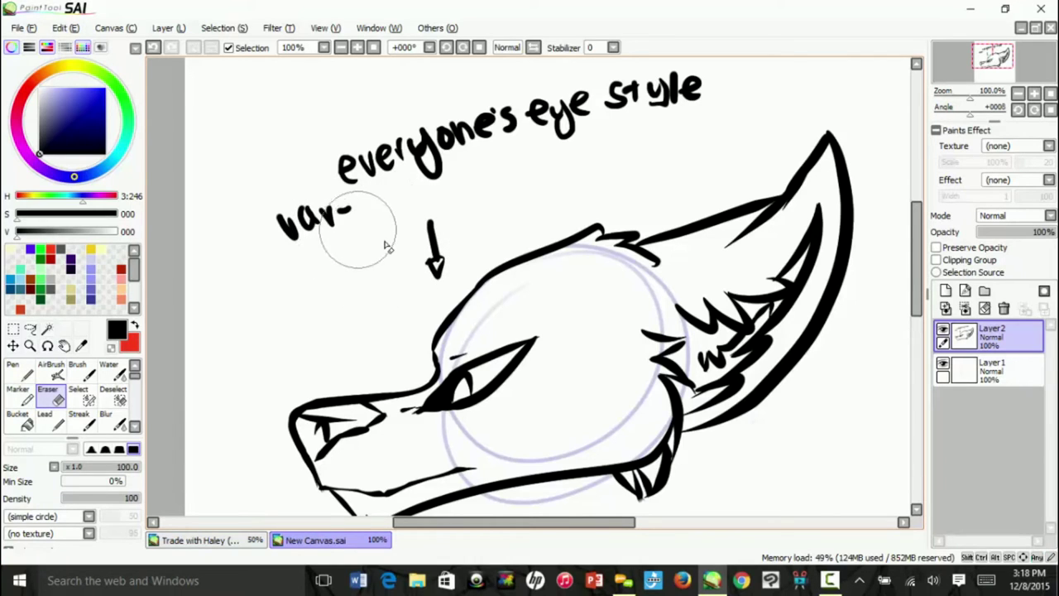
key([)
key([)
key([)
key([)
drag(359, 213, 354, 209)
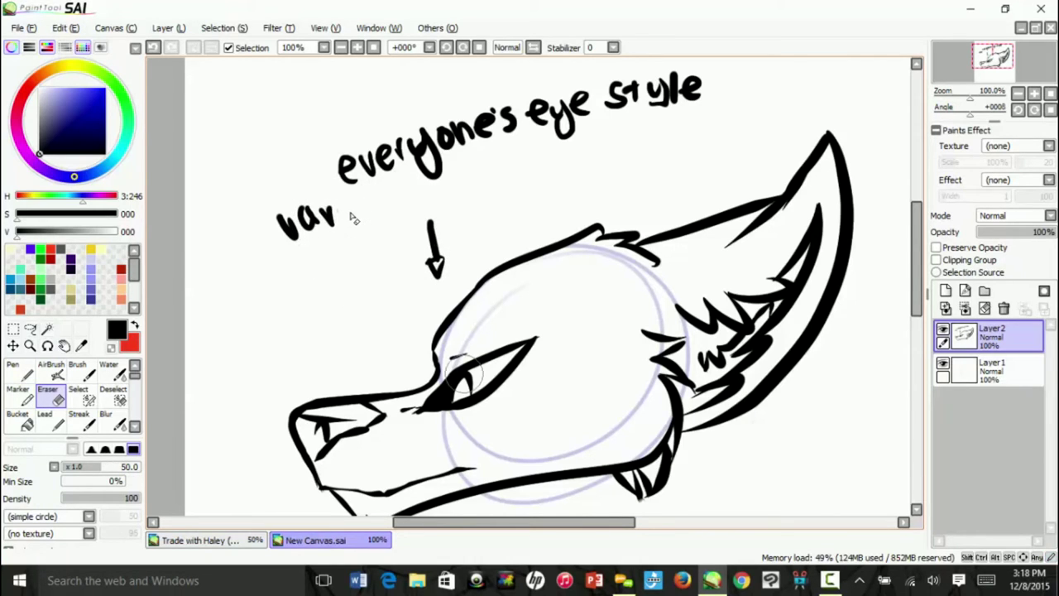
Return to the Pen tool, complete the word as "varies!!" and handwrite "I have 3" after it.
key(n)
drag(332, 209, 348, 222)
click(343, 197)
mouse_move(362, 208)
mouse_down()
mouse_move(377, 199)
mouse_move(378, 214)
mouse_up()
mouse_move(396, 190)
mouse_down()
mouse_move(386, 216)
mouse_move(405, 198)
mouse_up()
mouse_move(413, 176)
mouse_down()
mouse_move(417, 195)
mouse_move(455, 197)
mouse_up()
drag(473, 163, 488, 193)
mouse_move(515, 158)
mouse_down()
mouse_move(521, 175)
mouse_move(542, 147)
mouse_up()
drag(549, 158, 566, 165)
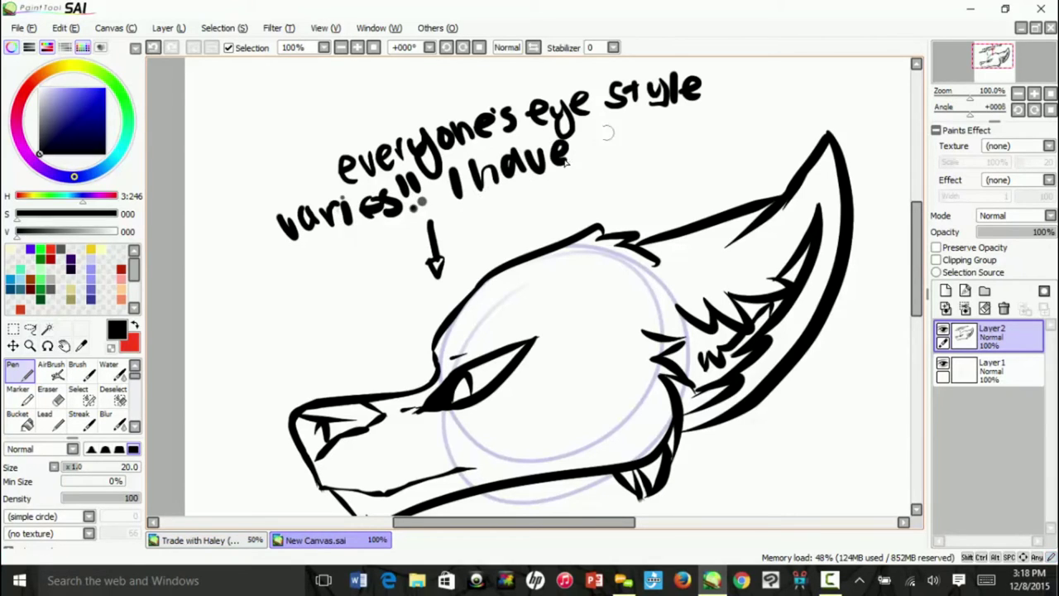
drag(611, 124, 608, 159)
Finish the eye note with the handwritten words "diff. styles!!" above the head.
drag(493, 213, 499, 235)
click(500, 194)
mouse_move(530, 183)
mouse_down()
mouse_move(521, 223)
mouse_move(536, 203)
mouse_up()
drag(553, 178, 543, 217)
drag(540, 205, 563, 197)
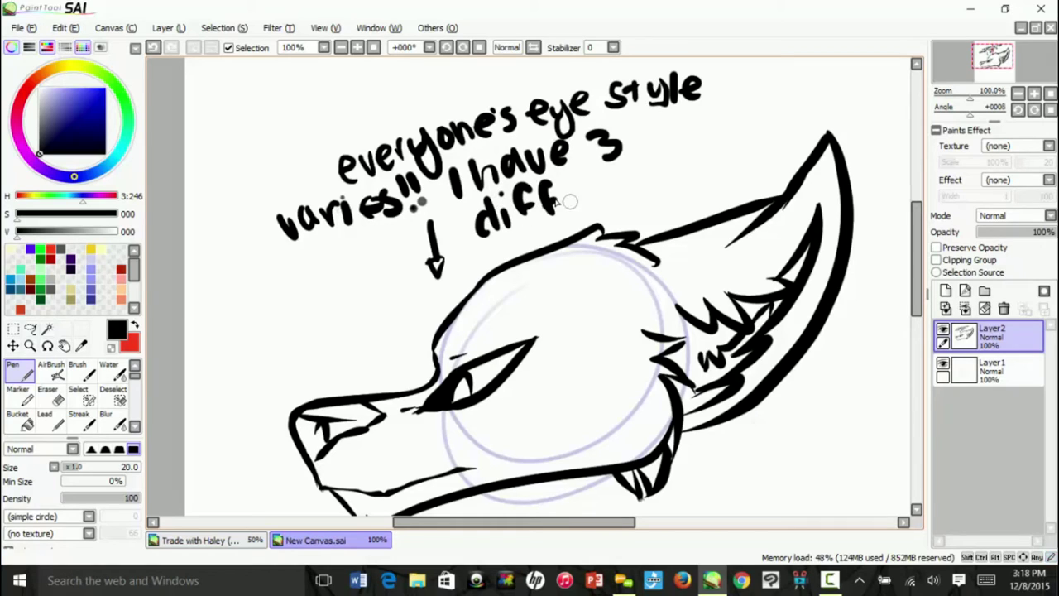
drag(619, 177, 595, 203)
mouse_move(630, 167)
mouse_down()
mouse_move(632, 202)
mouse_move(642, 177)
mouse_up()
drag(650, 162, 662, 213)
drag(683, 146, 680, 176)
mouse_move(699, 149)
mouse_down()
mouse_move(695, 170)
mouse_move(708, 169)
mouse_up()
drag(731, 148, 715, 174)
mouse_move(747, 129)
mouse_down()
mouse_move(746, 161)
mouse_move(756, 159)
mouse_up()
click(747, 170)
click(762, 170)
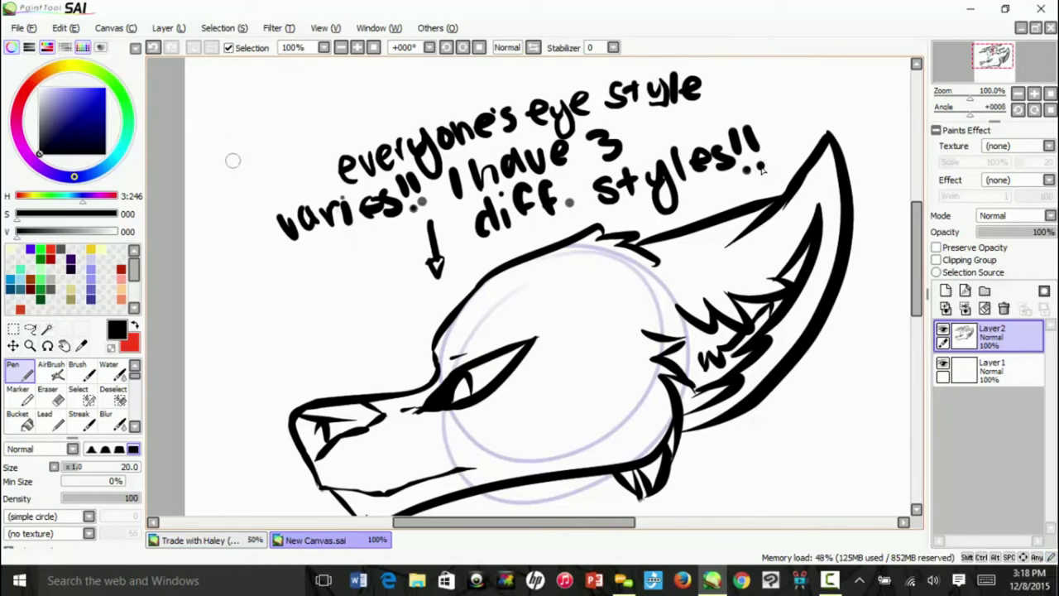
Erase the whole eye-style note and its arrow, and return to the Pen tool.
key(e)
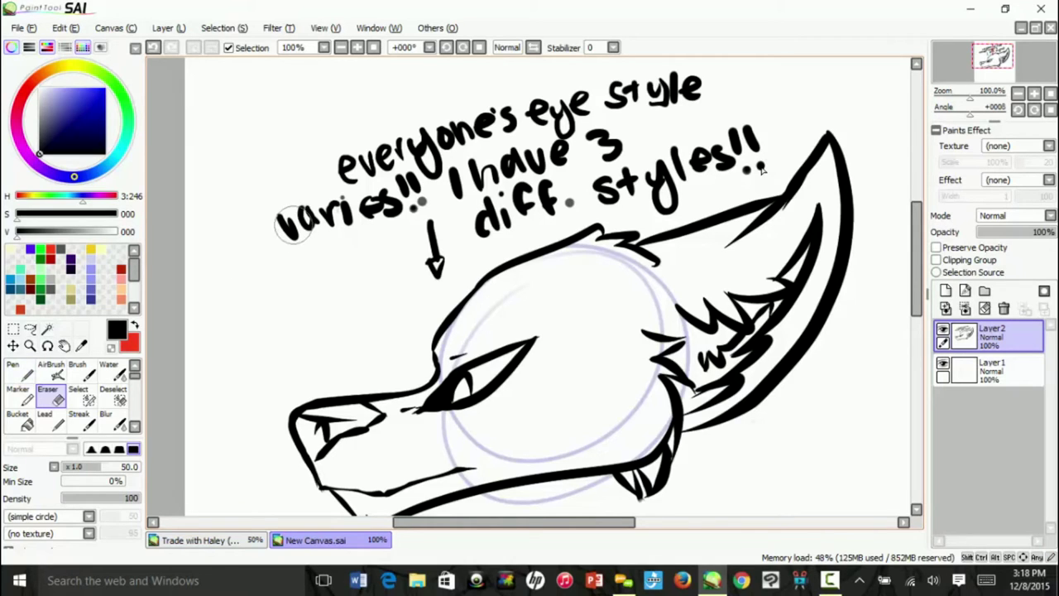
mouse_move(296, 220)
mouse_down()
mouse_move(355, 175)
mouse_move(711, 94)
mouse_move(723, 118)
mouse_move(681, 142)
mouse_move(610, 123)
mouse_move(385, 212)
mouse_move(411, 240)
mouse_up()
key(n)
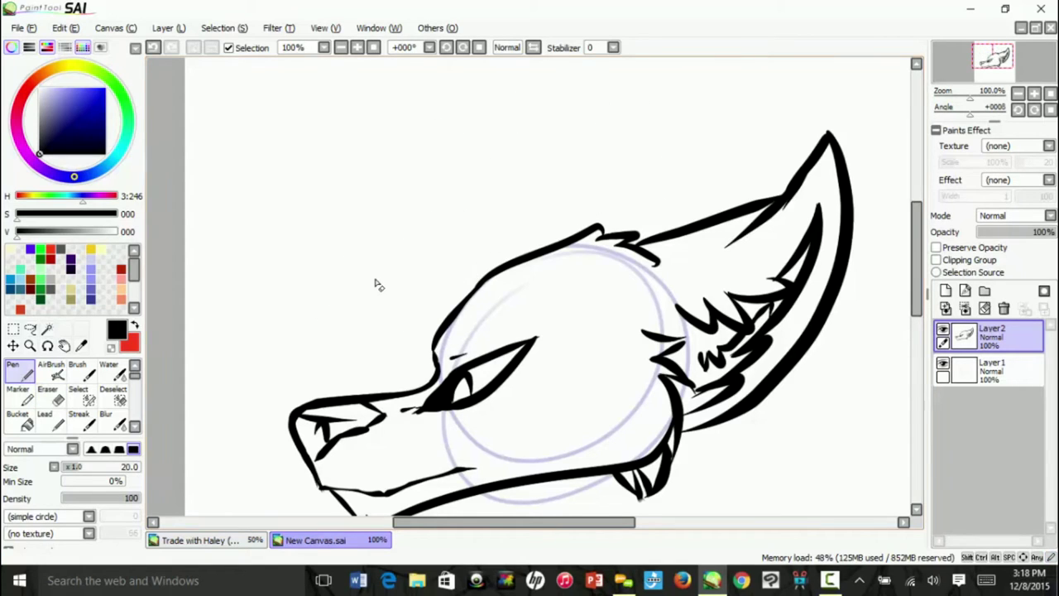
Set the Stabilizer to S-6 and outline the smaller far ear behind the head tuft, undoing and redrawing its last strokes.
click(613, 48)
click(592, 306)
mouse_move(571, 233)
mouse_down()
mouse_move(660, 177)
mouse_move(654, 197)
mouse_move(676, 139)
mouse_move(716, 134)
mouse_move(710, 203)
mouse_up()
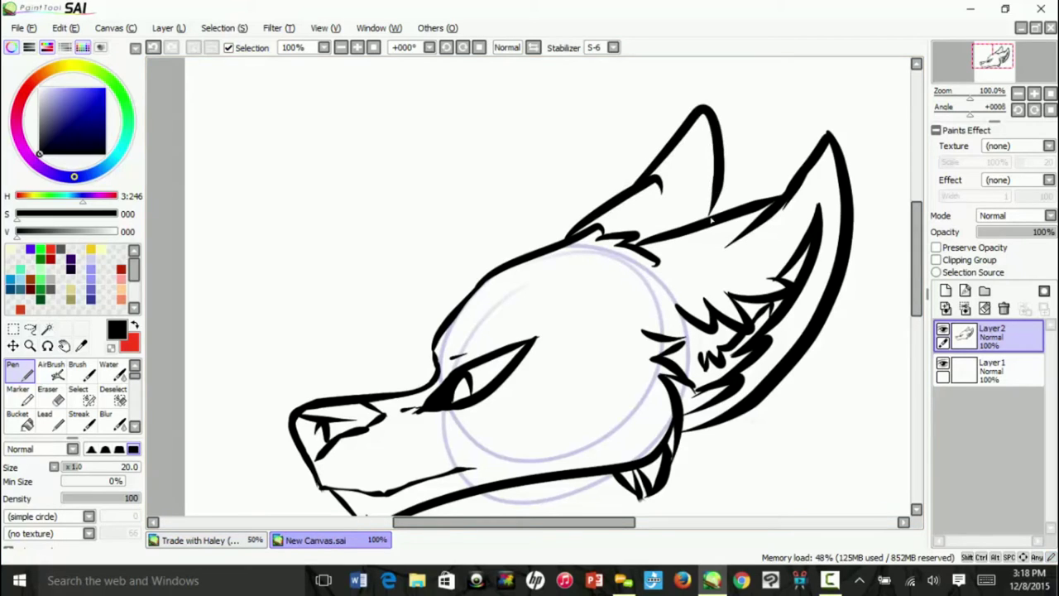
click(154, 47)
click(154, 47)
mouse_move(637, 183)
mouse_down()
mouse_move(685, 132)
mouse_move(724, 137)
mouse_move(730, 221)
mouse_up()
Set the Stabilizer to 0 and handwrite "Ears should be seperate" in the empty area above the muzzle.
drag(1009, 53, 1004, 57)
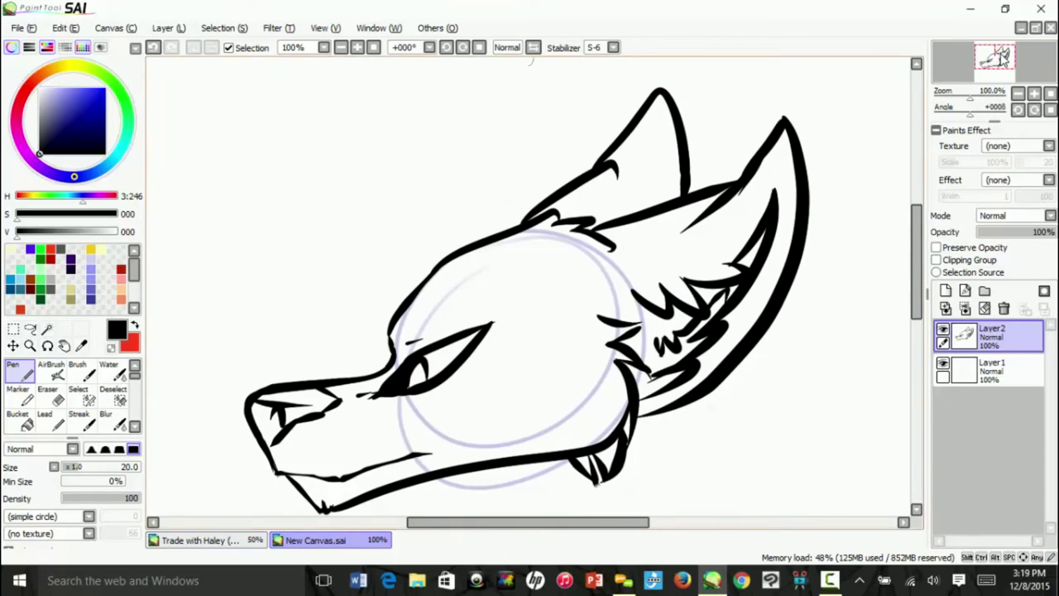
click(613, 47)
click(603, 62)
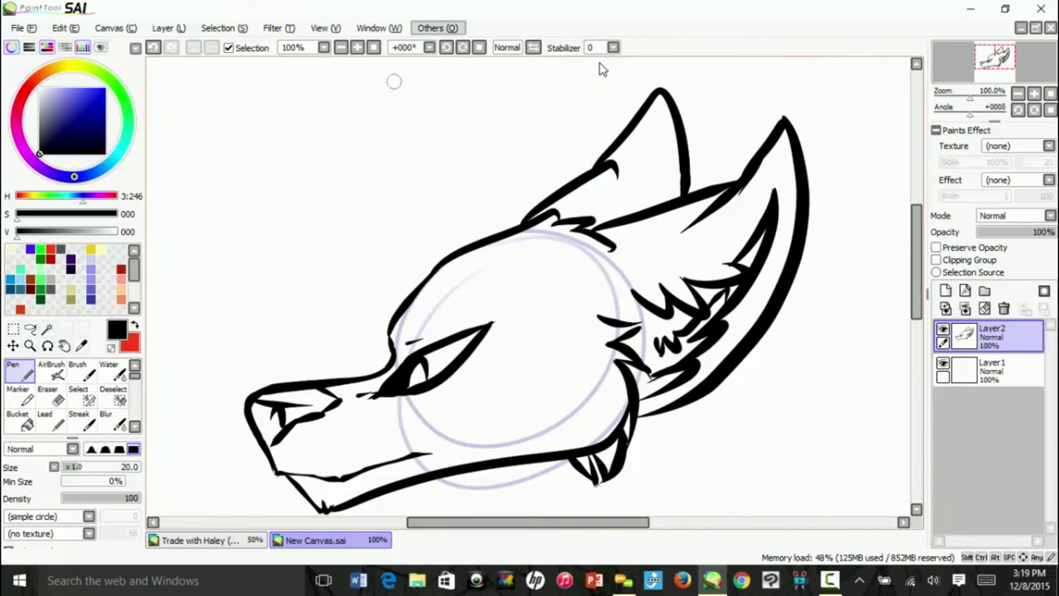
mouse_move(208, 137)
mouse_down()
mouse_move(236, 149)
mouse_move(262, 158)
mouse_move(273, 126)
mouse_move(331, 134)
mouse_move(414, 79)
mouse_move(461, 107)
mouse_up()
mouse_move(222, 207)
mouse_down()
mouse_move(237, 234)
mouse_move(256, 208)
mouse_move(279, 223)
mouse_up()
mouse_move(312, 181)
mouse_down()
mouse_move(288, 209)
mouse_move(317, 206)
mouse_up()
drag(339, 177, 341, 206)
drag(346, 173, 382, 180)
mouse_move(387, 173)
mouse_down()
mouse_move(402, 155)
mouse_move(430, 167)
mouse_up()
mouse_move(442, 126)
mouse_down()
mouse_move(450, 161)
mouse_move(481, 142)
mouse_up()
Add "not:" with a small sketch of ears drawn together, and cross the sketch out with a red X.
mouse_move(212, 296)
mouse_down()
mouse_move(233, 281)
mouse_move(250, 286)
mouse_up()
mouse_move(258, 250)
mouse_down()
mouse_move(261, 283)
mouse_move(276, 261)
mouse_move(372, 255)
mouse_move(377, 217)
mouse_up()
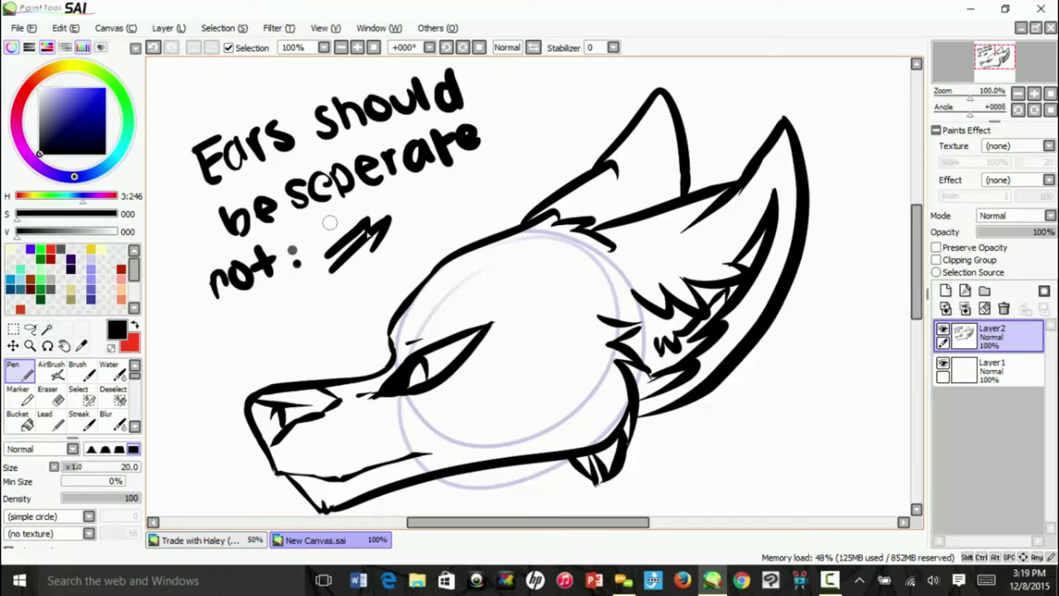
click(39, 248)
click(53, 247)
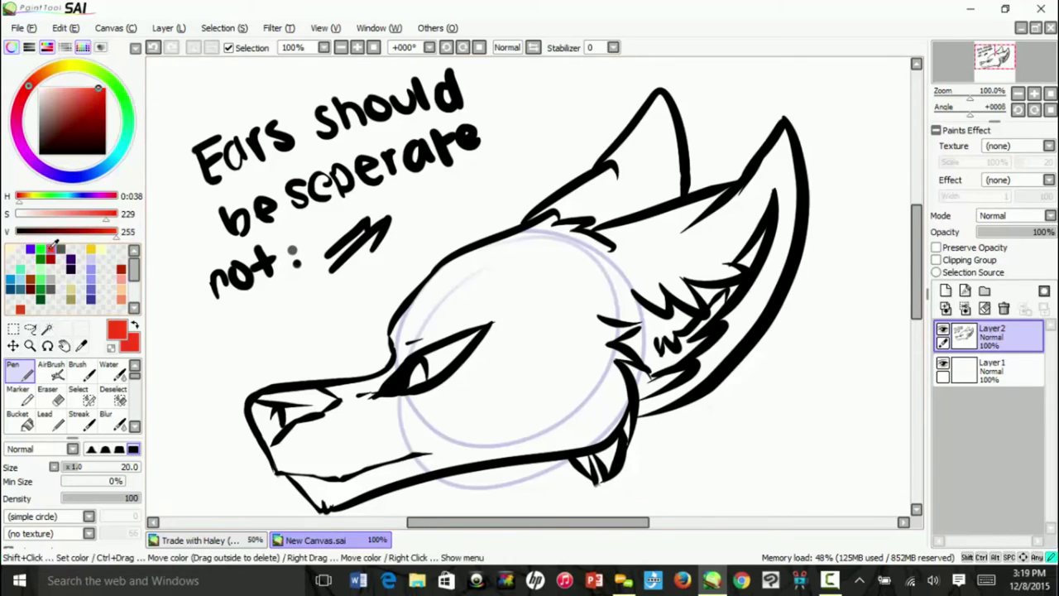
drag(325, 231, 380, 258)
drag(362, 206, 340, 284)
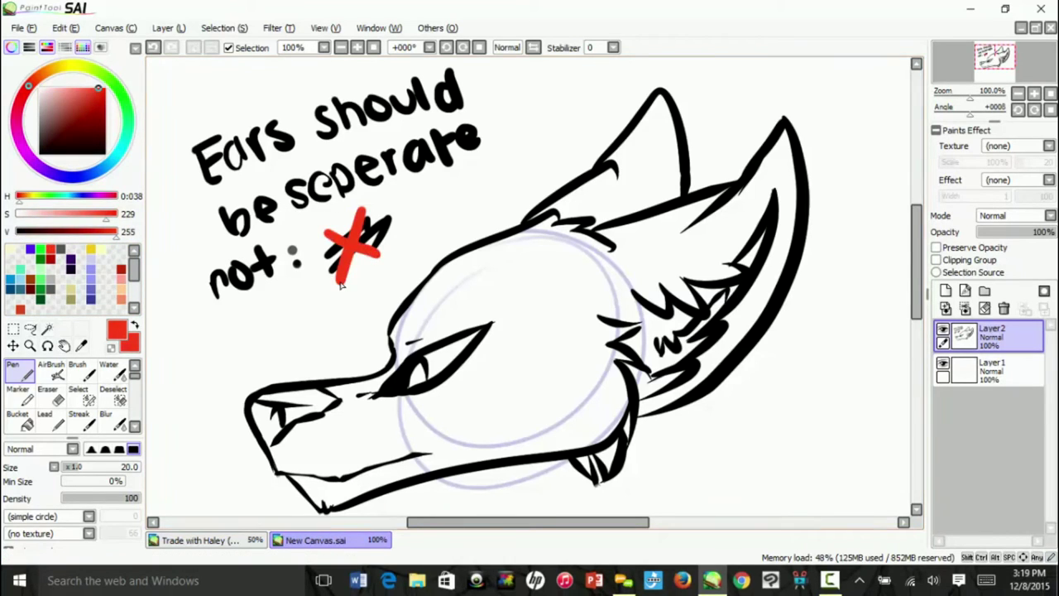
Erase the ear-separation note and crossed-out sketch with the Eraser at size 160, and return to the Pen tool.
drag(1014, 67, 1014, 64)
key(e)
mouse_move(243, 347)
mouse_down()
mouse_move(434, 262)
mouse_move(306, 367)
mouse_up()
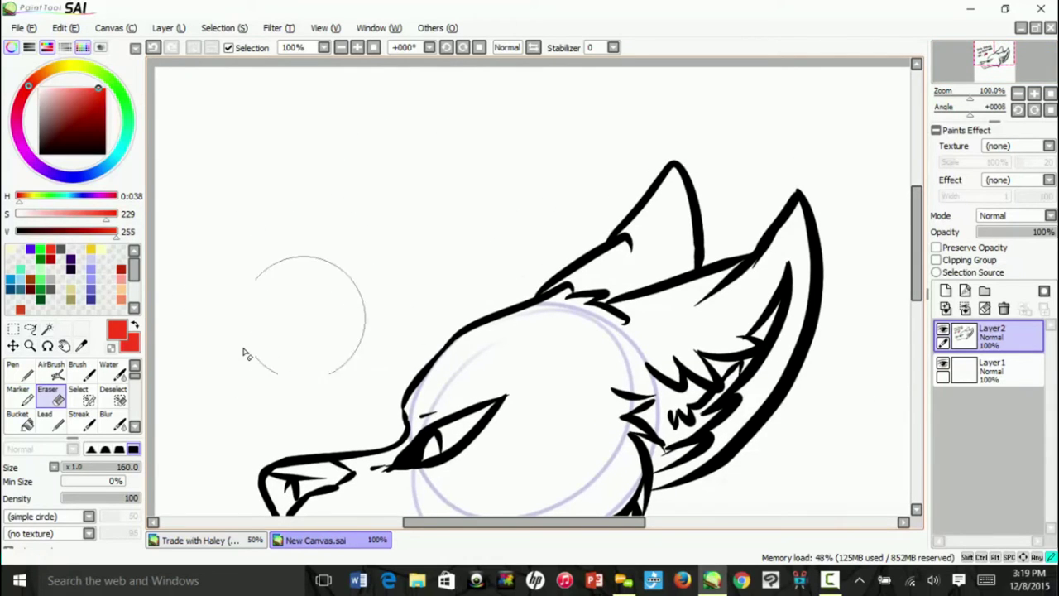
key(n)
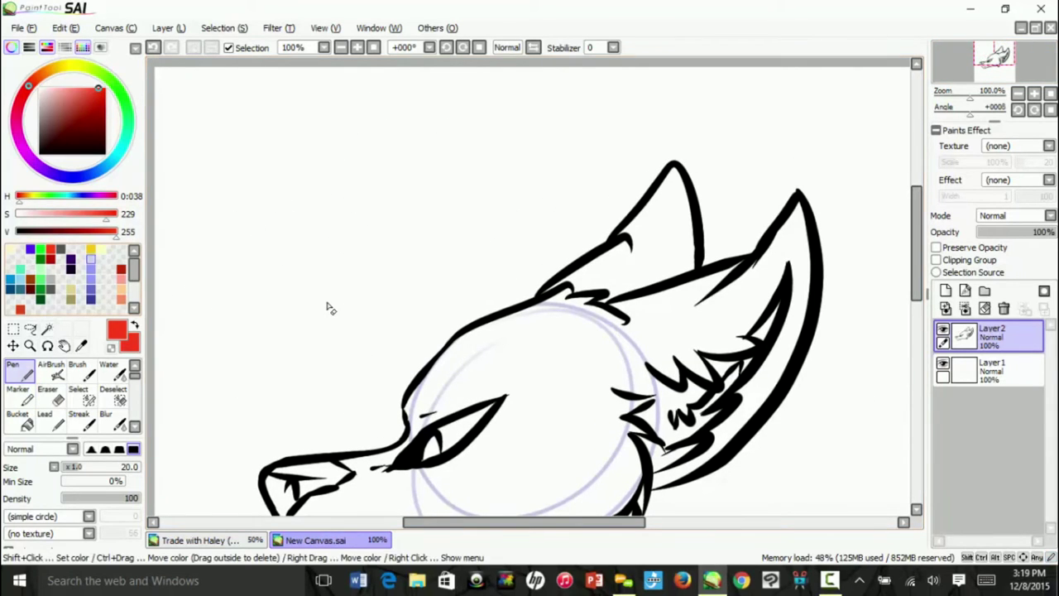
Draw a brow mark, the pupil and whisker dots on the muzzle in black with the Stabilizer at S-6.
drag(73, 134, 37, 157)
drag(1005, 58, 1010, 68)
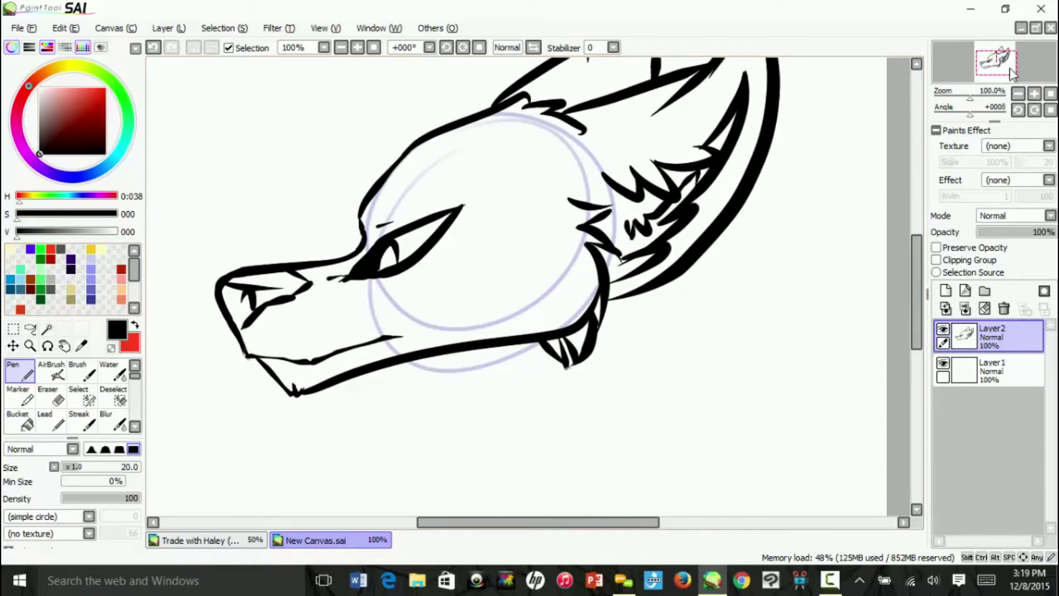
click(612, 47)
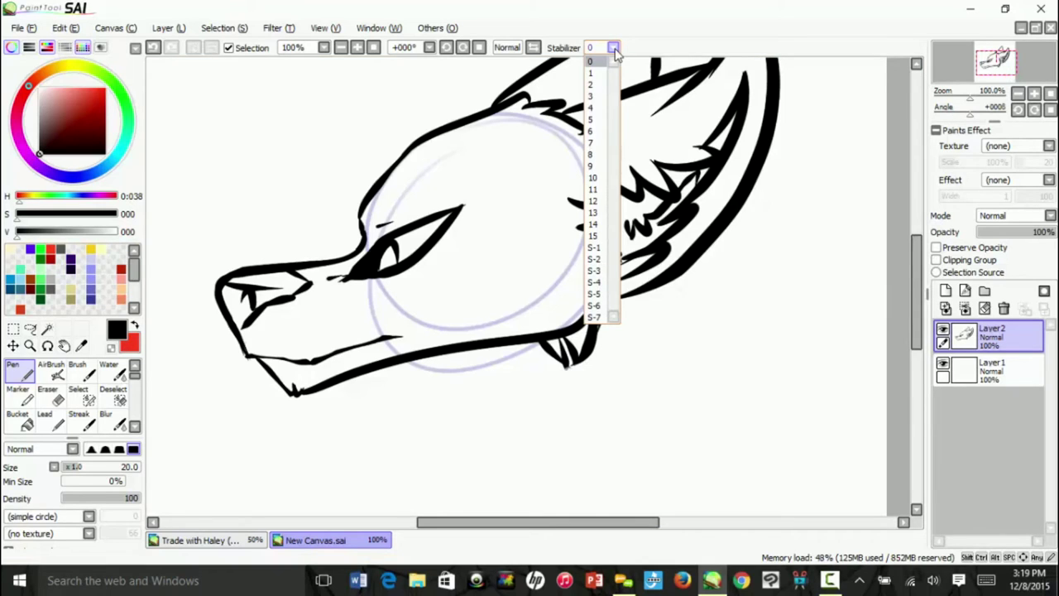
click(598, 304)
drag(1010, 68, 1008, 71)
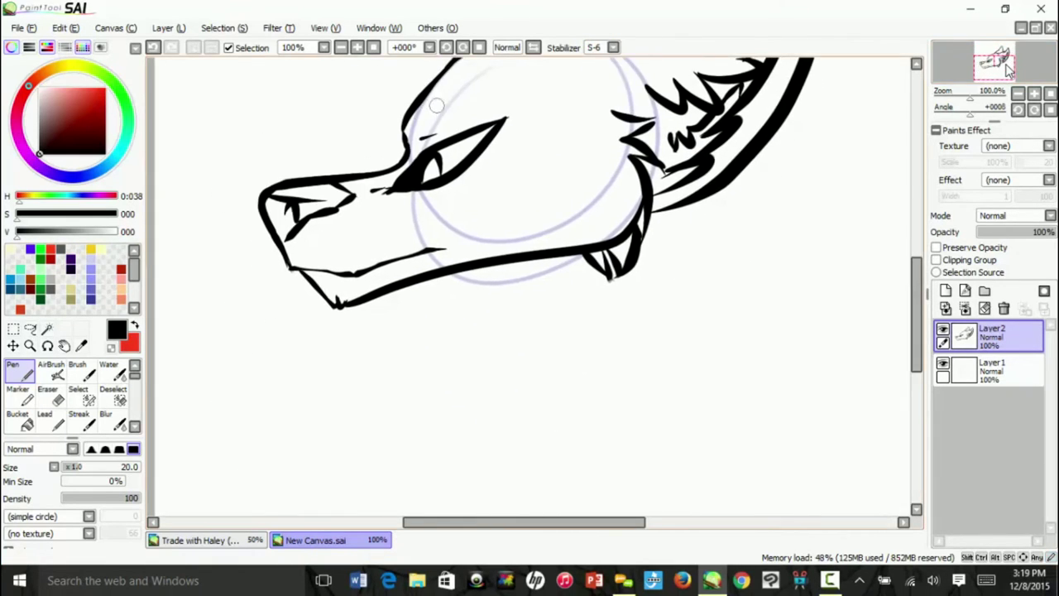
drag(440, 103, 474, 102)
drag(991, 66, 993, 66)
drag(391, 150, 389, 158)
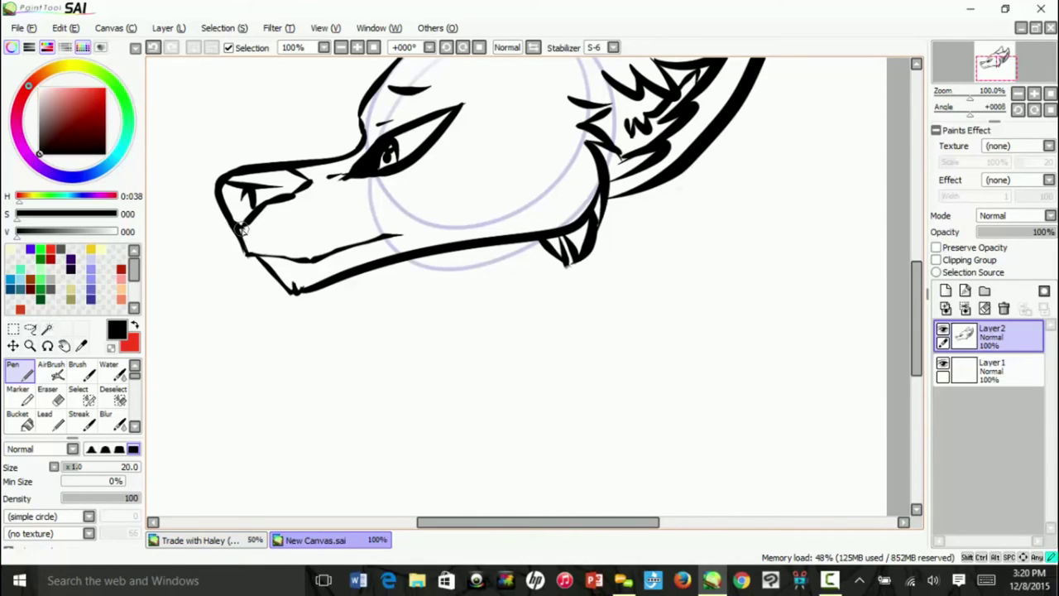
mouse_move(258, 240)
mouse_down()
mouse_move(306, 233)
mouse_move(281, 224)
mouse_move(312, 248)
mouse_move(296, 255)
mouse_move(332, 223)
mouse_move(313, 211)
mouse_move(336, 232)
mouse_move(353, 212)
mouse_up()
Handwrite "optional" with an arrow pointing to the muzzle, and undo the note.
drag(1011, 69, 1004, 65)
mouse_move(324, 288)
mouse_down()
mouse_move(273, 387)
mouse_move(289, 389)
mouse_move(314, 364)
mouse_move(315, 385)
mouse_move(304, 384)
mouse_move(425, 347)
mouse_move(432, 382)
mouse_up()
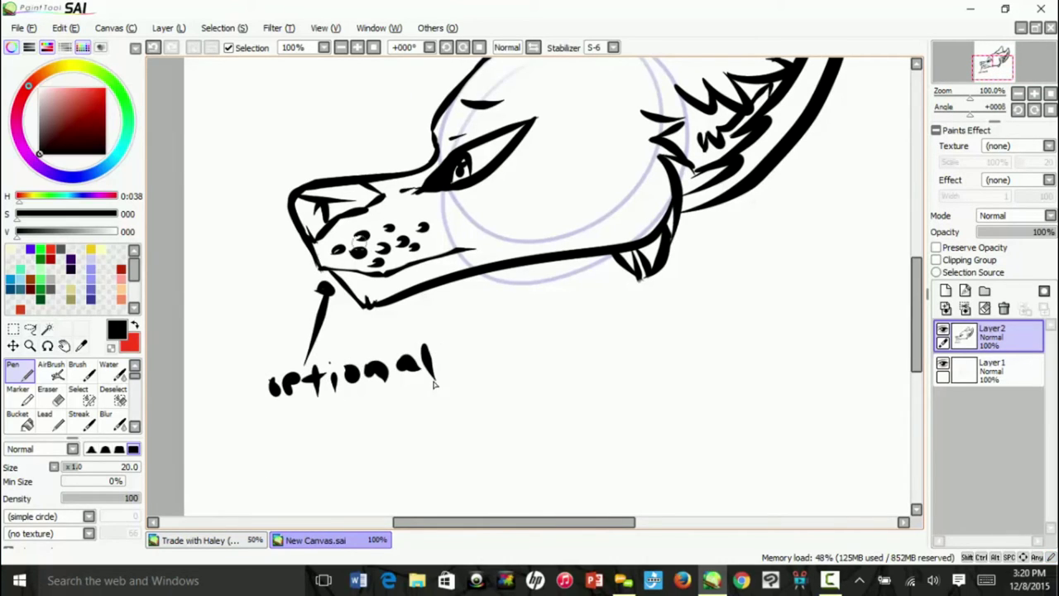
click(152, 48)
click(152, 48)
click(152, 48)
click(152, 48)
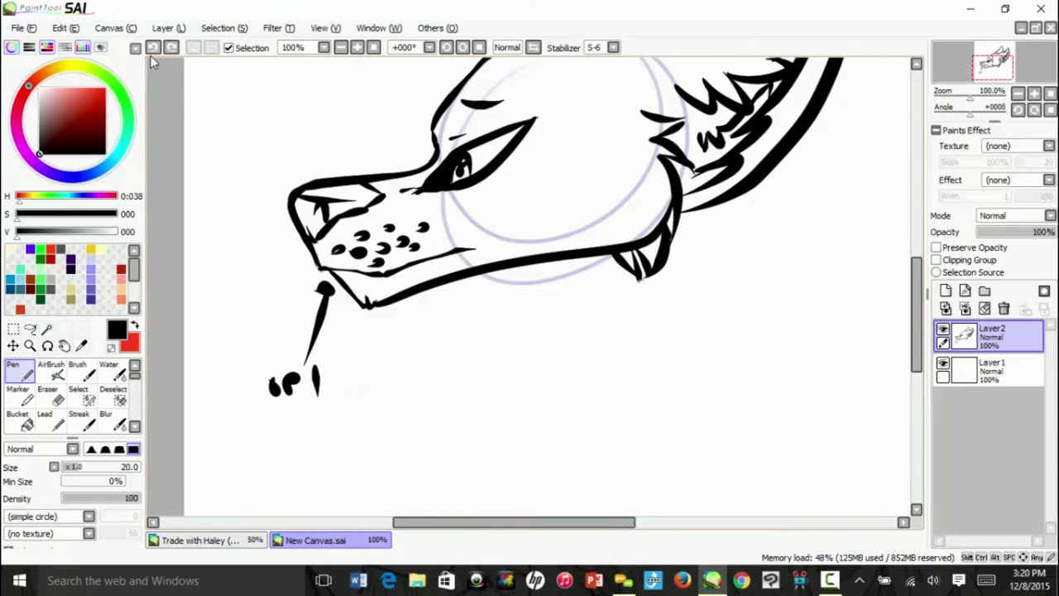
click(153, 48)
click(152, 48)
Draw jagged neck fur behind the large ear and a short throat line under the jaw with an arrow pointing to it.
drag(1010, 56, 1016, 52)
mouse_move(697, 213)
mouse_down()
mouse_move(653, 294)
mouse_move(734, 253)
mouse_move(693, 302)
mouse_move(736, 262)
mouse_move(680, 340)
mouse_move(687, 332)
mouse_move(783, 364)
mouse_up()
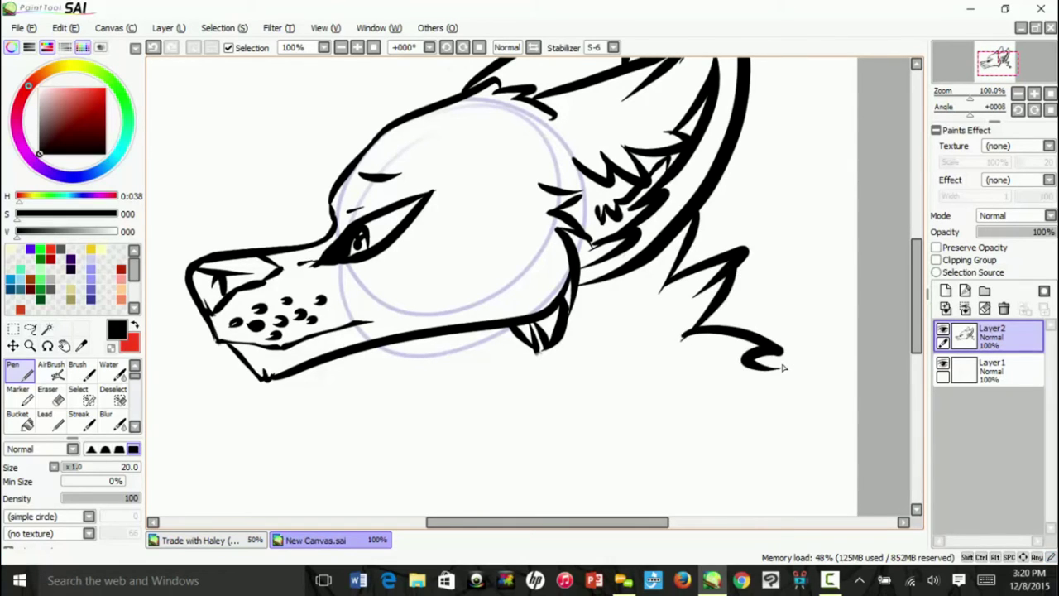
mouse_move(426, 354)
mouse_down()
mouse_move(443, 396)
mouse_move(373, 455)
mouse_up()
drag(406, 394, 403, 392)
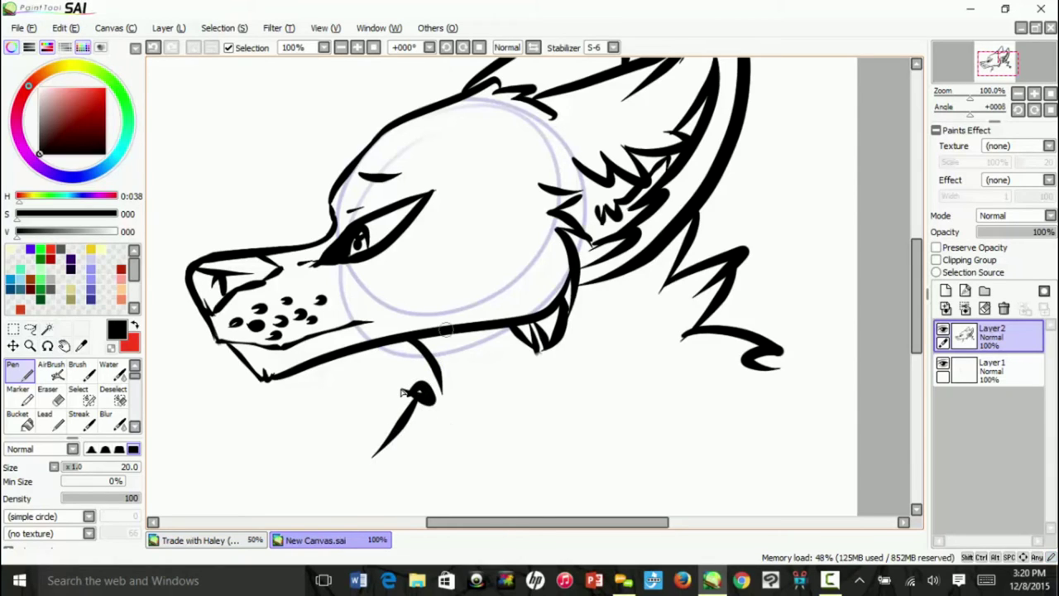
Set the Stabilizer to 0 and handwrite "Neck starts around here" below the arrow.
click(613, 48)
click(603, 66)
drag(1015, 76, 1006, 84)
drag(432, 265, 431, 303)
mouse_move(432, 266)
mouse_down()
mouse_move(459, 302)
mouse_move(459, 268)
mouse_up()
drag(471, 285, 496, 301)
mouse_move(518, 271)
mouse_down()
mouse_move(519, 298)
mouse_move(533, 298)
mouse_up()
drag(554, 268, 556, 303)
mouse_move(604, 266)
mouse_down()
mouse_move(580, 299)
mouse_move(622, 299)
mouse_up()
mouse_move(610, 275)
mouse_down()
mouse_move(645, 267)
mouse_move(663, 284)
mouse_move(688, 273)
mouse_up()
mouse_move(703, 257)
mouse_down()
mouse_move(703, 294)
mouse_move(700, 270)
mouse_up()
drag(741, 270, 713, 298)
mouse_move(425, 338)
mouse_down()
mouse_move(440, 364)
mouse_move(462, 337)
mouse_up()
drag(479, 339, 552, 364)
drag(586, 341, 570, 364)
drag(585, 321, 586, 367)
mouse_move(616, 322)
mouse_down()
mouse_move(614, 371)
mouse_move(639, 369)
mouse_up()
drag(654, 347, 700, 370)
drag(704, 351, 733, 364)
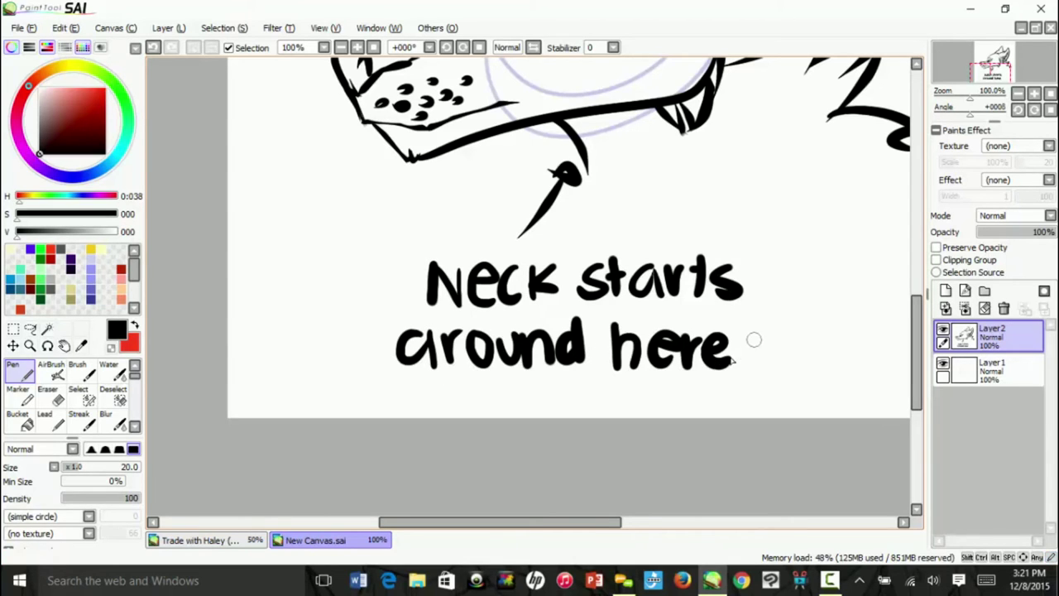
Erase the neck note and its arrow with the Eraser at size 160, and redraw the end of the throat line with the Pen.
mouse_move(1002, 71)
mouse_down()
mouse_move(993, 58)
mouse_move(997, 69)
mouse_up()
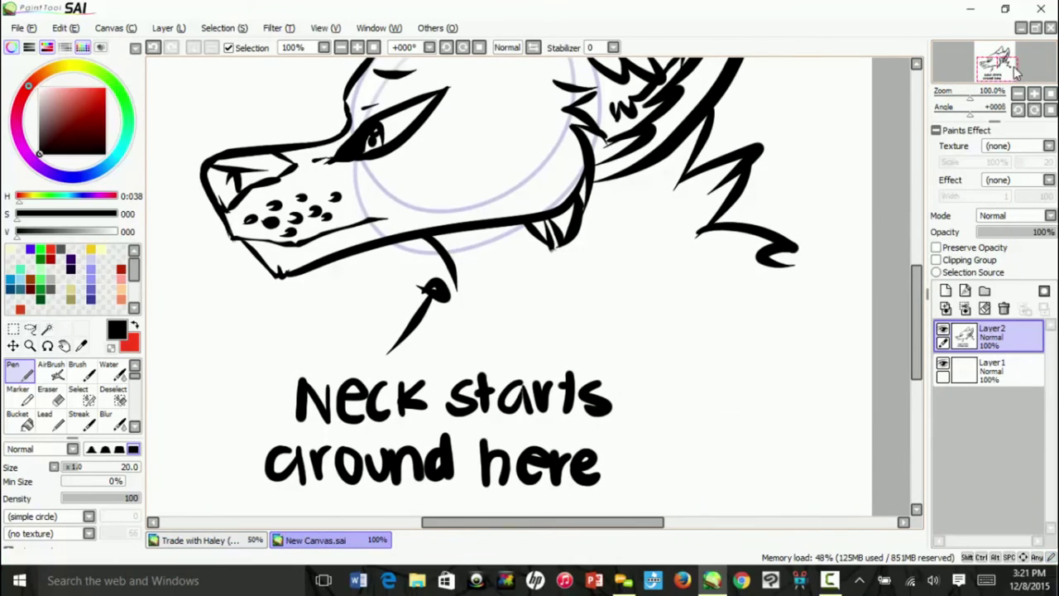
key(e)
mouse_move(281, 437)
mouse_down()
mouse_move(332, 424)
mouse_move(379, 367)
mouse_move(440, 321)
mouse_move(462, 363)
mouse_up()
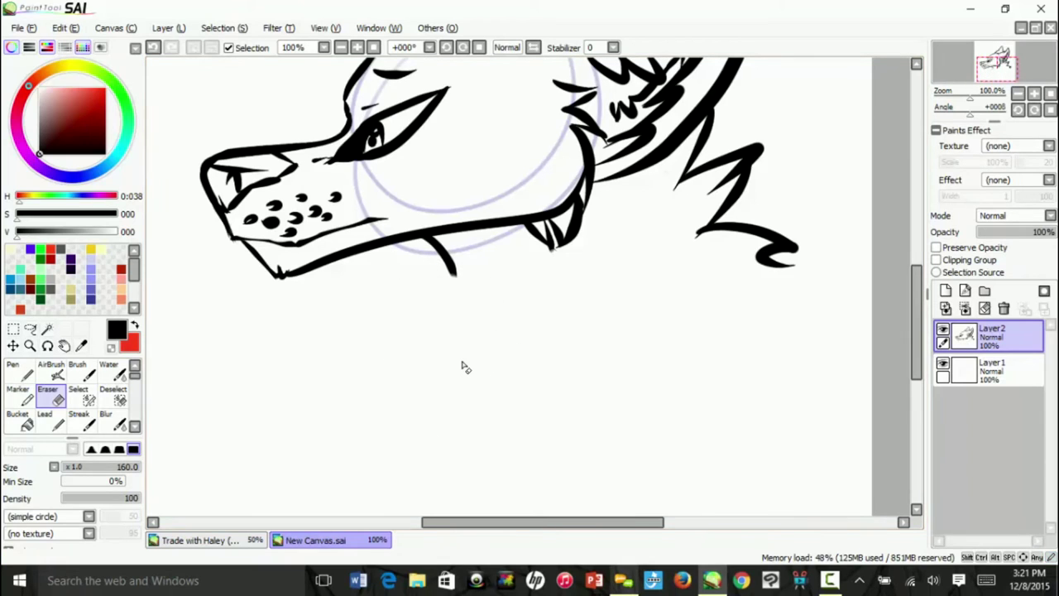
mouse_move(623, 580)
key(n)
drag(450, 258, 456, 291)
Set the Stabilizer to S-6 and outline the spiky chest and neck fur from the throat line round to the back fur.
click(613, 48)
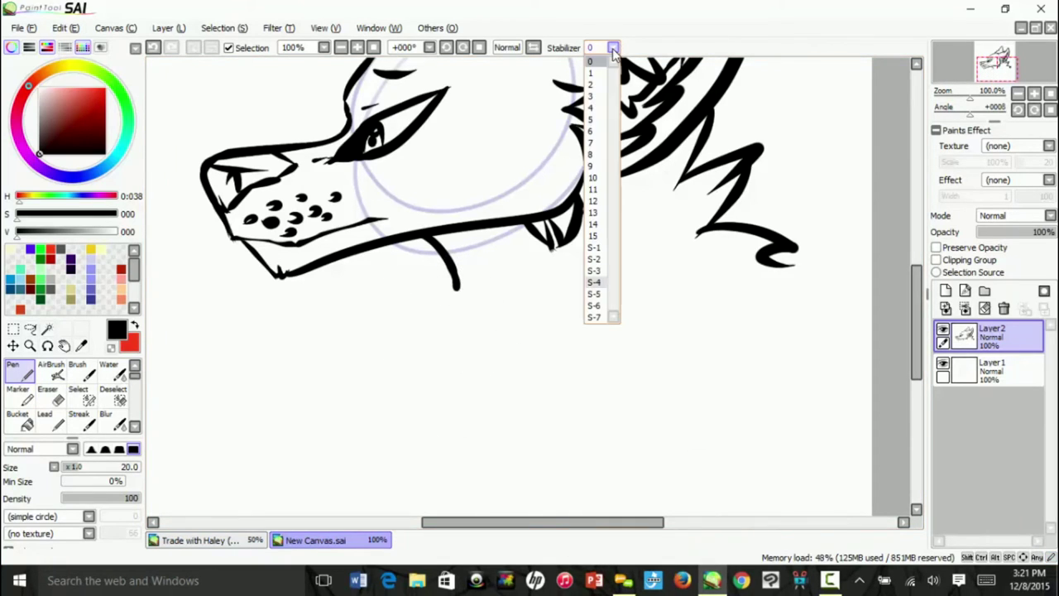
click(594, 305)
mouse_move(451, 276)
mouse_down()
mouse_move(385, 307)
mouse_move(439, 309)
mouse_move(466, 345)
mouse_move(410, 426)
mouse_move(478, 372)
mouse_up()
drag(427, 427, 507, 412)
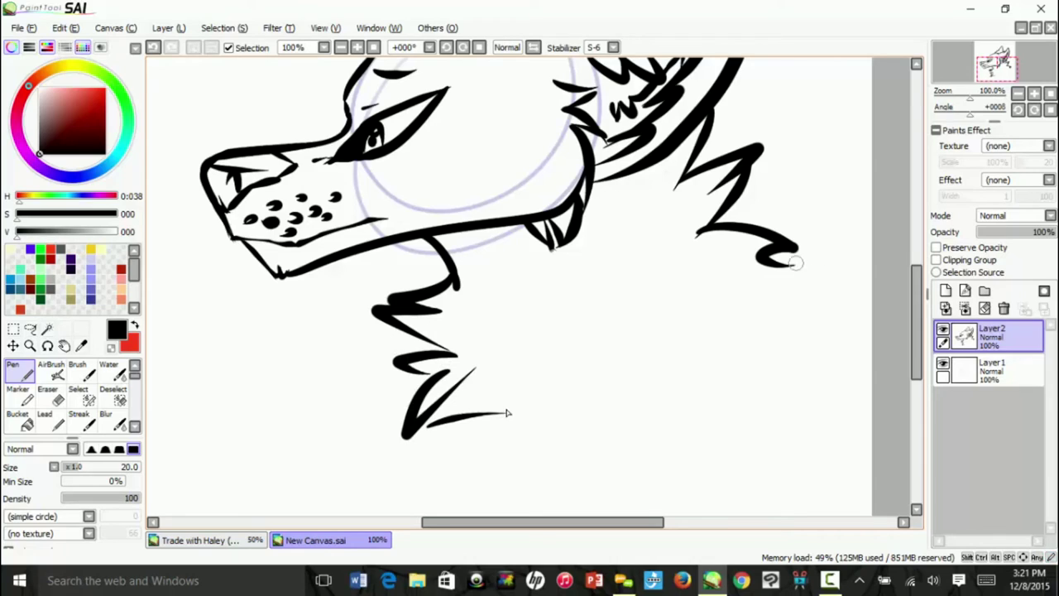
drag(794, 262, 707, 311)
mouse_move(773, 281)
mouse_down()
mouse_move(703, 347)
mouse_move(678, 410)
mouse_up()
mouse_move(674, 361)
mouse_down()
mouse_move(645, 400)
mouse_move(484, 443)
mouse_move(506, 409)
mouse_up()
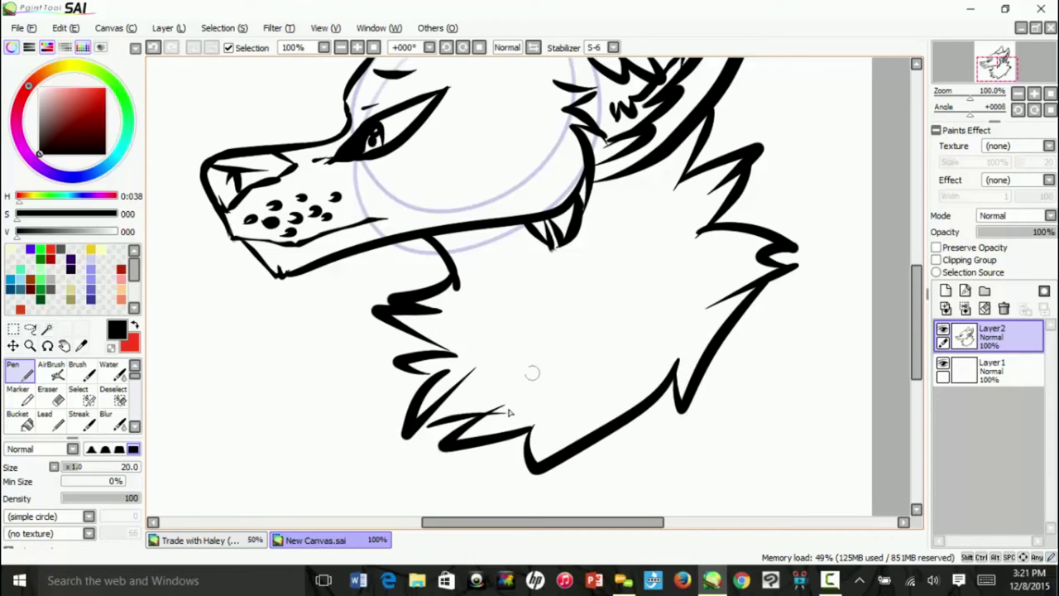
Add inner fur tufts and curved detail strokes to the neck, and fill the shadow under the jaw in black.
mouse_move(573, 271)
mouse_down()
mouse_move(533, 277)
mouse_move(569, 297)
mouse_move(550, 339)
mouse_move(617, 336)
mouse_move(594, 374)
mouse_move(659, 335)
mouse_move(600, 263)
mouse_move(695, 294)
mouse_up()
mouse_move(467, 229)
mouse_down()
mouse_move(469, 254)
mouse_move(437, 235)
mouse_up()
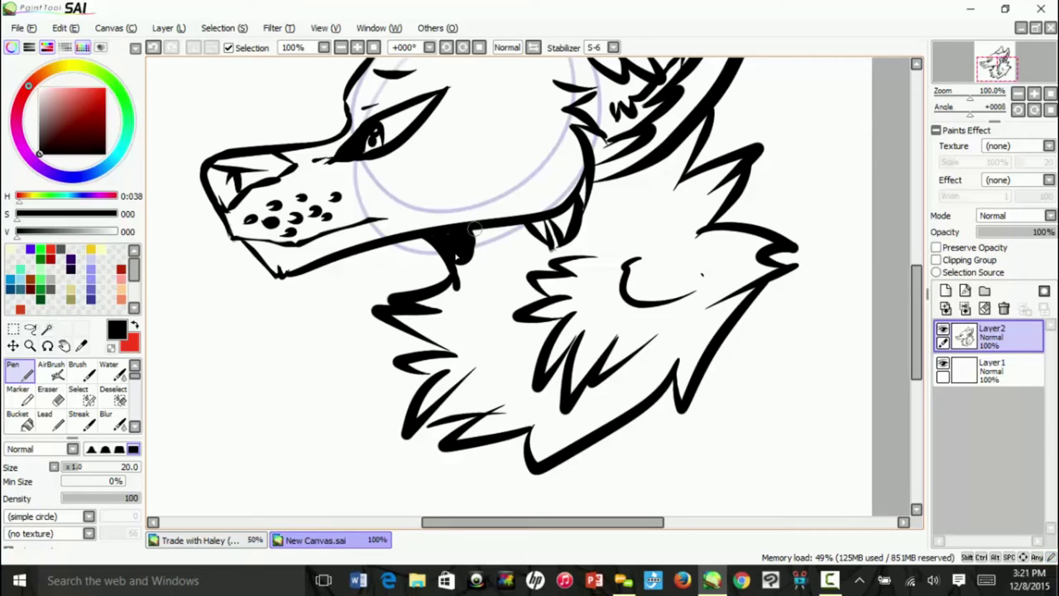
drag(473, 241, 449, 259)
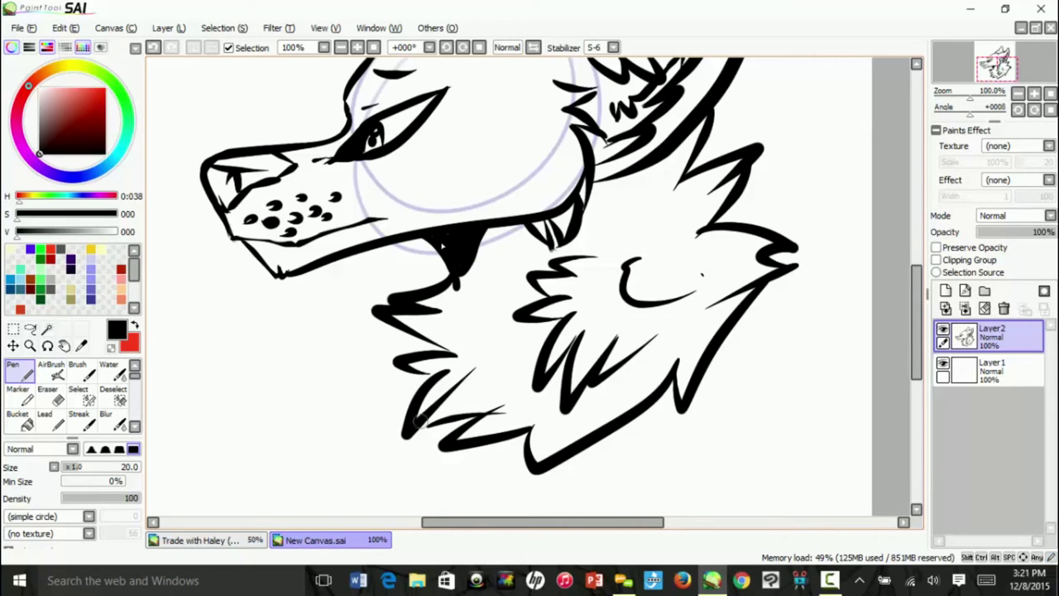
drag(416, 433, 436, 424)
drag(534, 459, 593, 392)
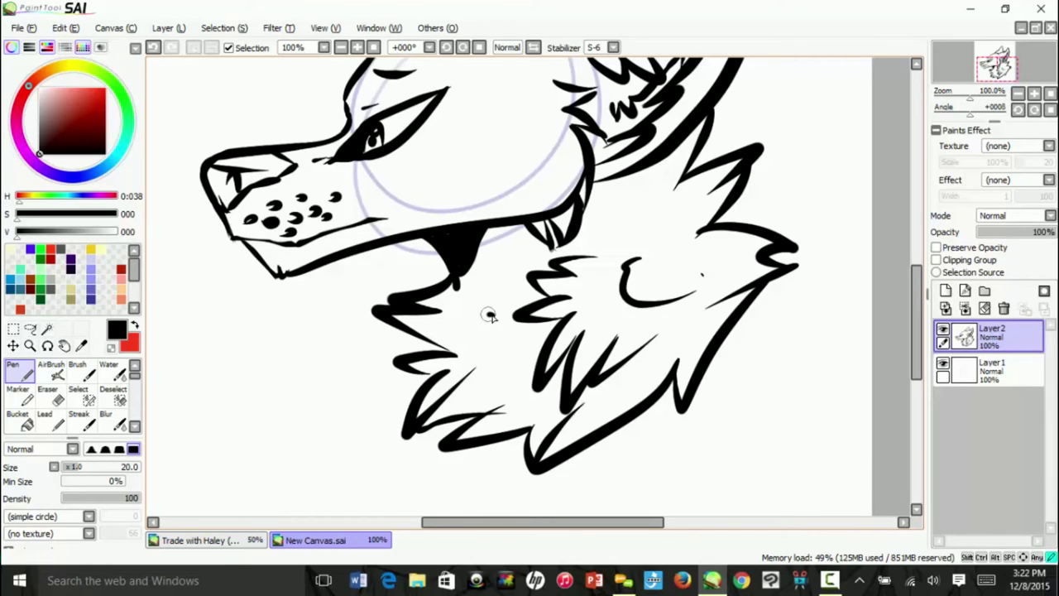
drag(491, 316, 499, 371)
drag(998, 63, 991, 65)
drag(732, 236, 719, 273)
Set the Stabilizer to 0 and handwrite a note in the empty area above the muzzle.
mouse_move(992, 64)
mouse_down()
mouse_move(1026, 72)
mouse_move(1016, 70)
mouse_up()
click(1019, 93)
click(1034, 94)
click(1034, 94)
click(1034, 94)
click(1017, 95)
click(1017, 94)
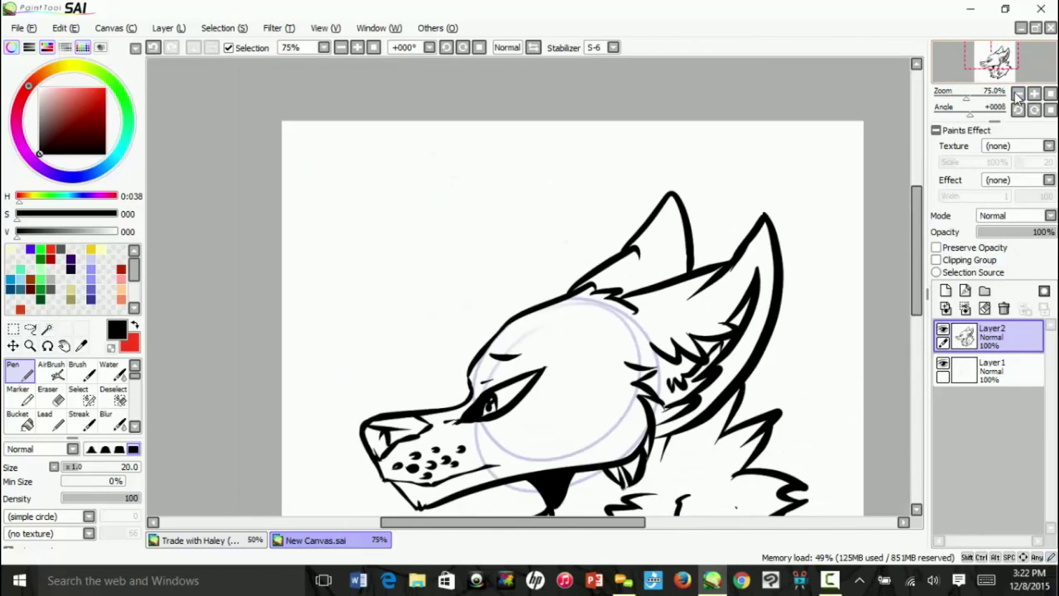
click(612, 47)
click(590, 59)
mouse_move(339, 191)
mouse_down()
mouse_move(342, 220)
mouse_move(367, 214)
mouse_up()
click(368, 179)
mouse_move(372, 192)
mouse_down()
mouse_move(377, 207)
mouse_move(394, 184)
mouse_up()
mouse_move(406, 181)
mouse_down()
mouse_move(413, 201)
mouse_move(428, 194)
mouse_up()
click(413, 170)
mouse_move(337, 245)
mouse_down()
mouse_move(351, 270)
mouse_move(377, 264)
mouse_up()
drag(396, 226, 410, 248)
mouse_move(439, 213)
mouse_down()
mouse_move(438, 239)
mouse_move(449, 220)
mouse_up()
drag(455, 216, 456, 235)
drag(456, 205, 471, 217)
drag(483, 233, 500, 219)
drag(377, 286, 380, 301)
mouse_move(403, 275)
mouse_down()
mouse_move(386, 296)
mouse_move(448, 253)
mouse_up()
mouse_move(453, 259)
mouse_down()
mouse_move(470, 252)
mouse_move(483, 263)
mouse_up()
mouse_move(505, 225)
mouse_down()
mouse_move(501, 258)
mouse_move(514, 239)
mouse_up()
drag(514, 247, 514, 249)
drag(530, 211, 527, 240)
drag(539, 253, 539, 254)
drag(397, 310, 422, 338)
mouse_move(430, 326)
mouse_down()
mouse_move(442, 341)
mouse_move(424, 349)
mouse_up()
Erase the handwritten note above the muzzle with the Eraser at size 160, and return to the Pen tool.
key(e)
mouse_move(307, 237)
mouse_down()
mouse_move(484, 193)
mouse_move(520, 224)
mouse_move(411, 295)
mouse_up()
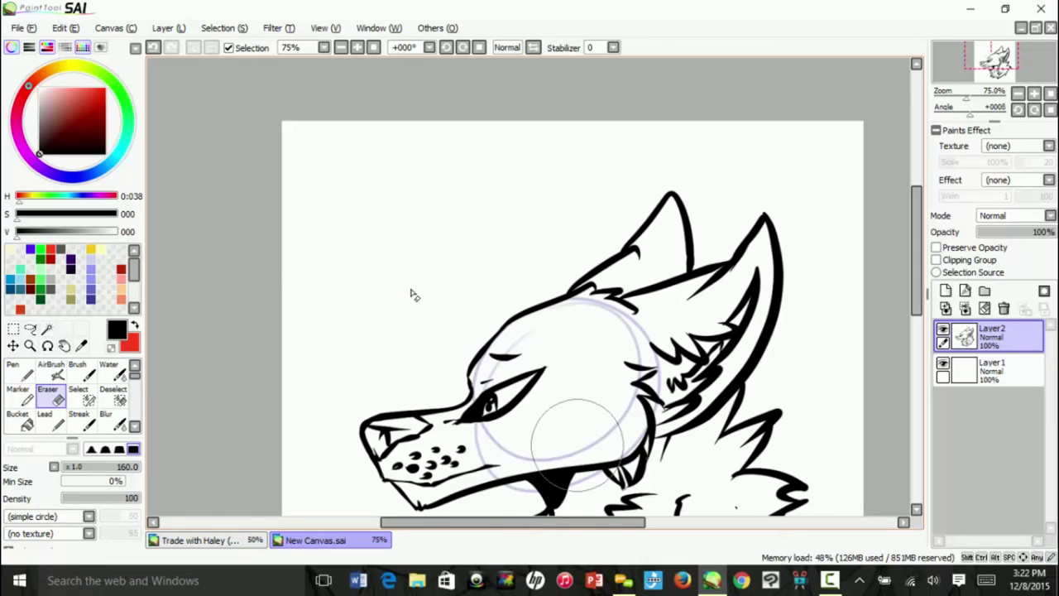
key(n)
drag(949, 113, 945, 115)
drag(1006, 53, 1007, 56)
click(1018, 110)
click(1018, 110)
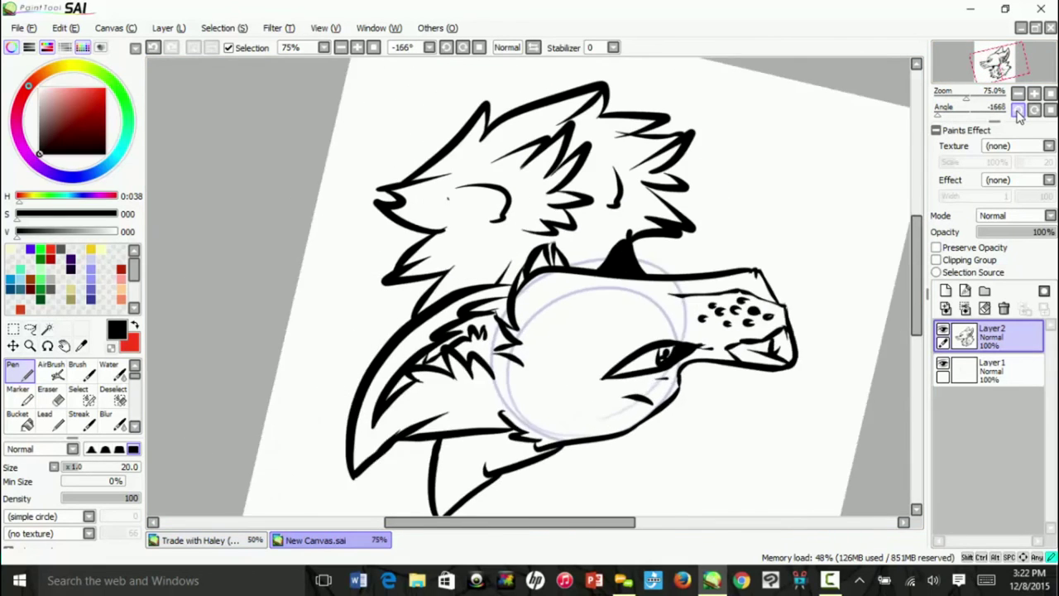
click(1018, 110)
click(1050, 110)
click(994, 59)
Erase the forehead outline between the head tuft and the muzzle bridge with the Eraser at size 160.
scroll(1015, 61, up, 3)
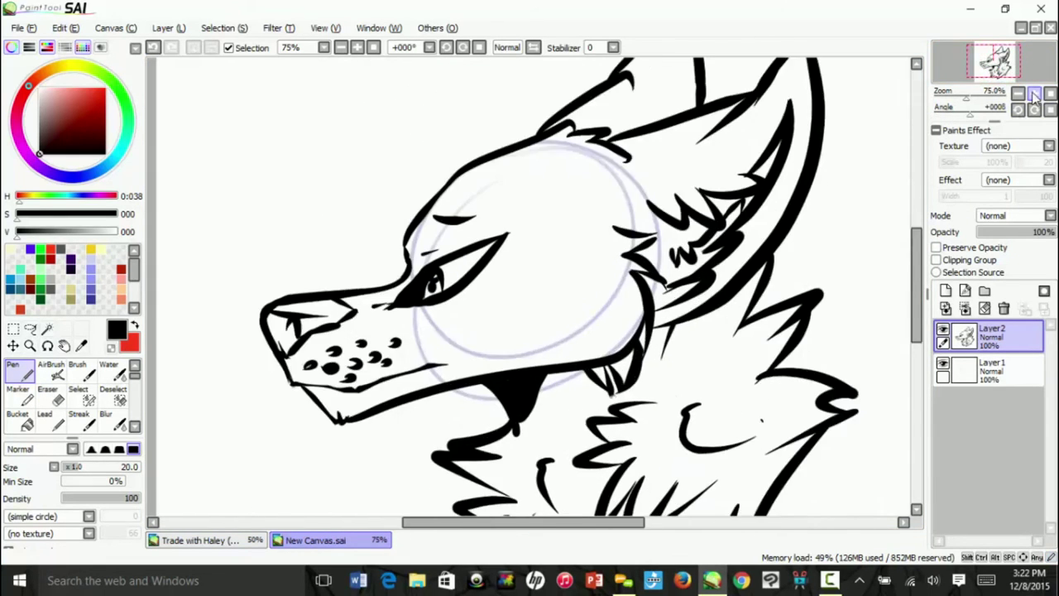
key(e)
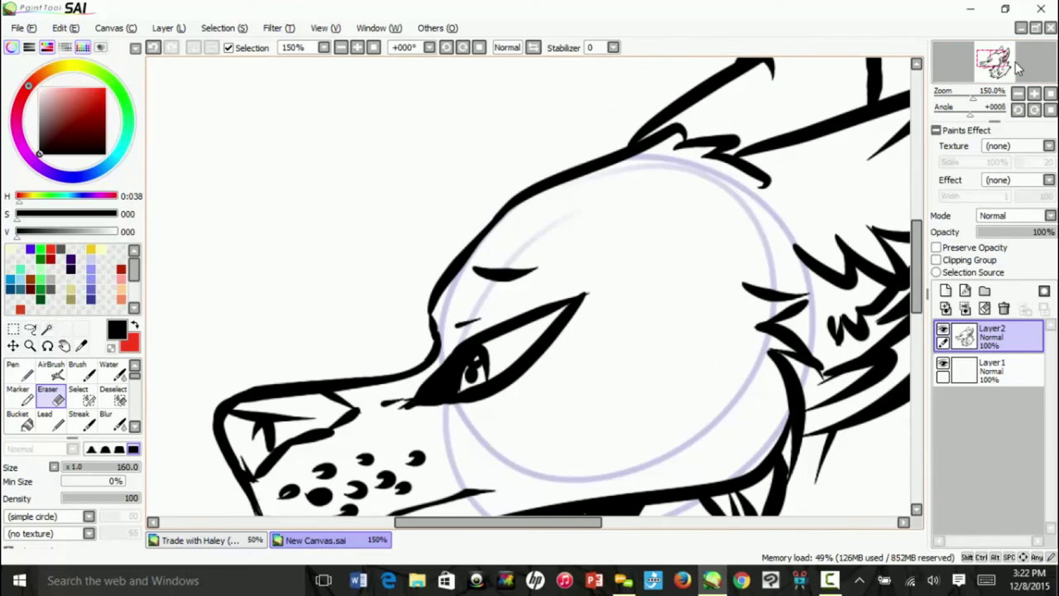
mouse_move(595, 177)
mouse_down()
mouse_move(477, 134)
mouse_move(364, 243)
mouse_up()
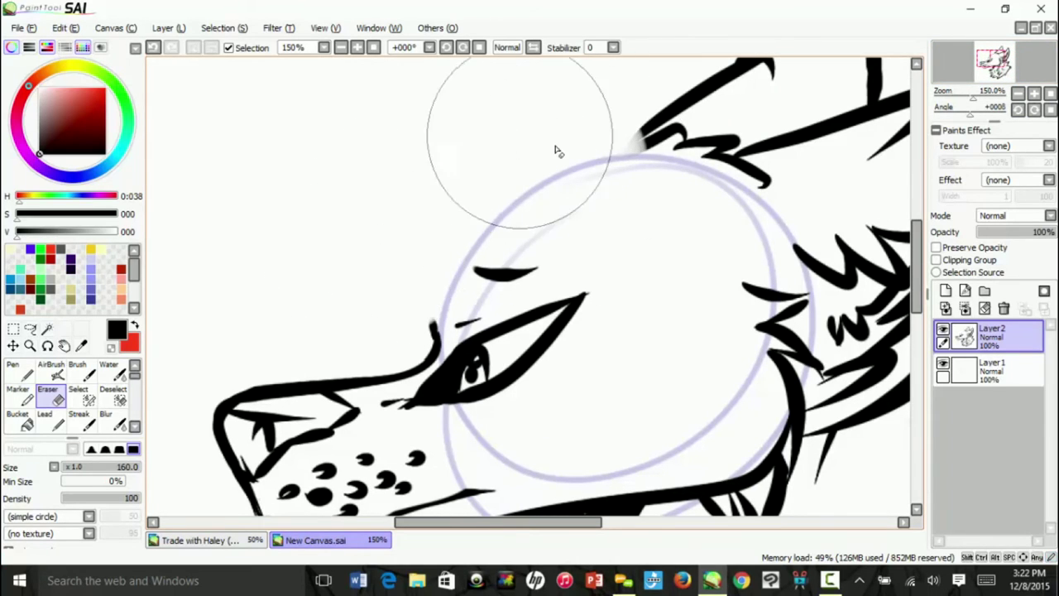
Set the Stabilizer to S-6 and draw a short hair strand in front of the far ear with the Pen, undoing the last stroke.
click(613, 47)
click(593, 305)
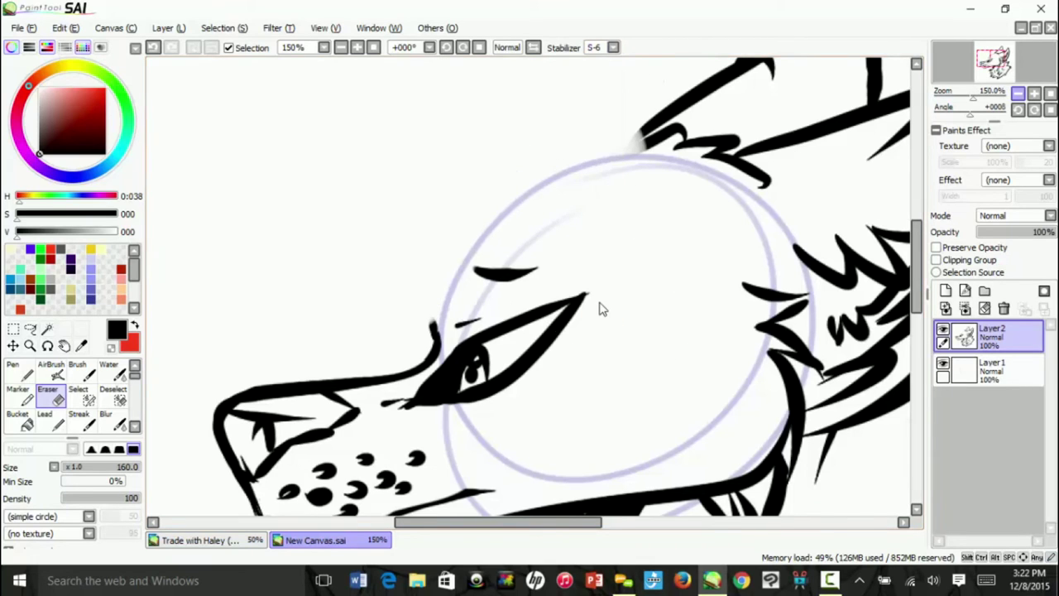
click(1018, 94)
click(20, 371)
mouse_move(607, 193)
mouse_down()
mouse_move(571, 140)
mouse_move(584, 184)
mouse_move(413, 185)
mouse_move(421, 212)
mouse_up()
click(153, 48)
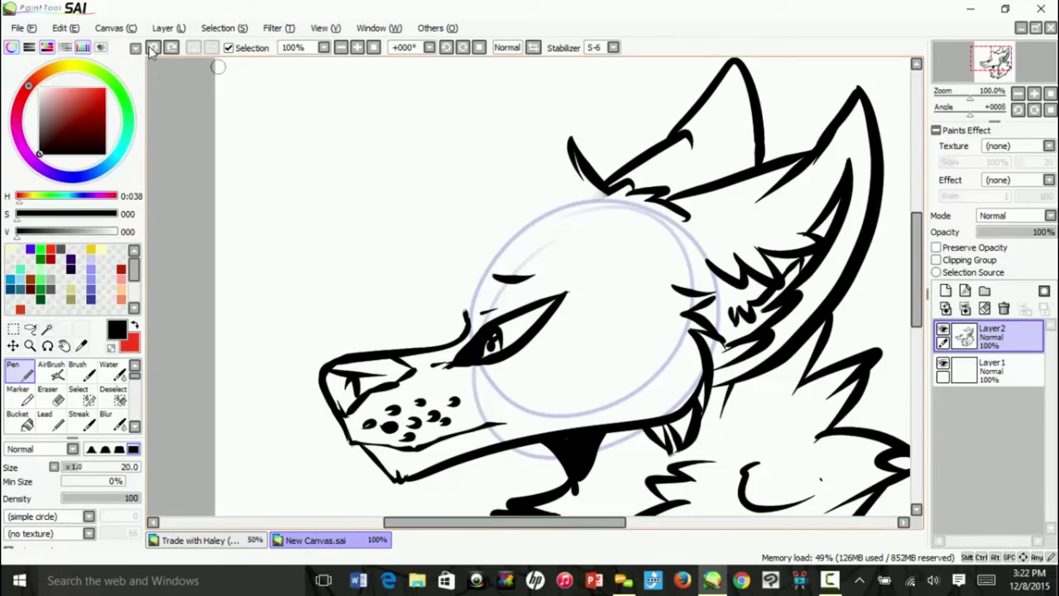
mouse_move(583, 180)
mouse_down()
mouse_move(420, 148)
mouse_move(411, 187)
mouse_up()
mouse_move(612, 192)
mouse_down()
mouse_move(566, 279)
mouse_move(570, 220)
mouse_move(537, 258)
mouse_move(385, 319)
mouse_up()
mouse_move(397, 191)
mouse_down()
mouse_move(418, 231)
mouse_move(370, 381)
mouse_up()
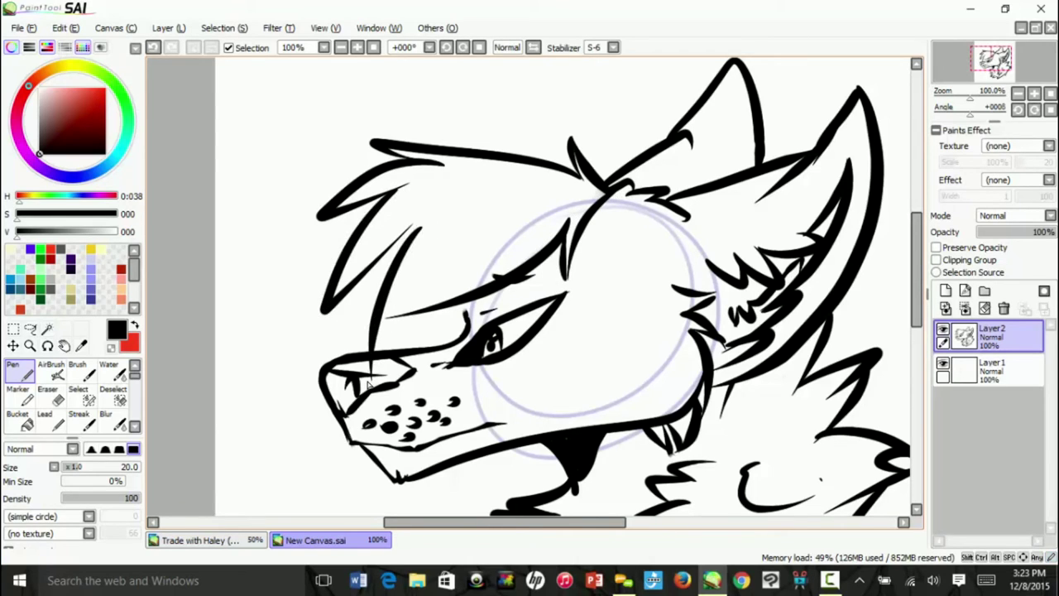
click(153, 48)
click(153, 48)
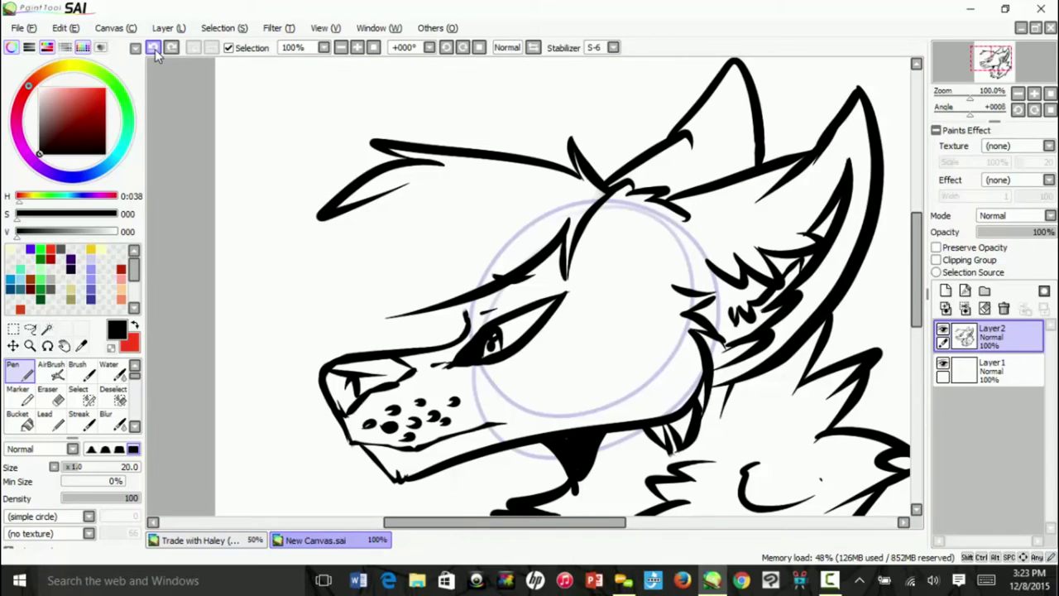
click(154, 48)
click(155, 49)
click(154, 49)
click(153, 49)
Outline a pointed hair fringe sweeping from the head tuft over the forehead and down to the eye.
mouse_move(583, 180)
mouse_down()
mouse_move(534, 172)
mouse_move(401, 213)
mouse_up()
mouse_move(464, 205)
mouse_down()
mouse_move(371, 232)
mouse_move(366, 325)
mouse_move(447, 263)
mouse_move(378, 346)
mouse_up()
mouse_move(635, 208)
mouse_down()
mouse_move(604, 240)
mouse_move(583, 308)
mouse_move(597, 225)
mouse_move(577, 252)
mouse_move(504, 281)
mouse_up()
mouse_move(519, 290)
mouse_down()
mouse_move(423, 329)
mouse_move(443, 329)
mouse_move(411, 349)
mouse_up()
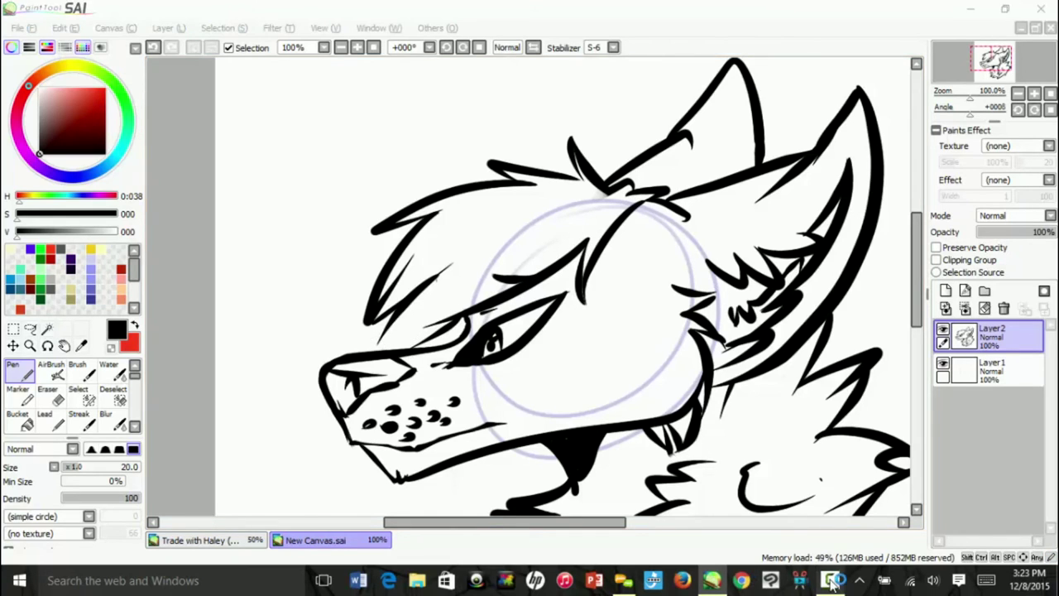
click(796, 580)
click(987, 512)
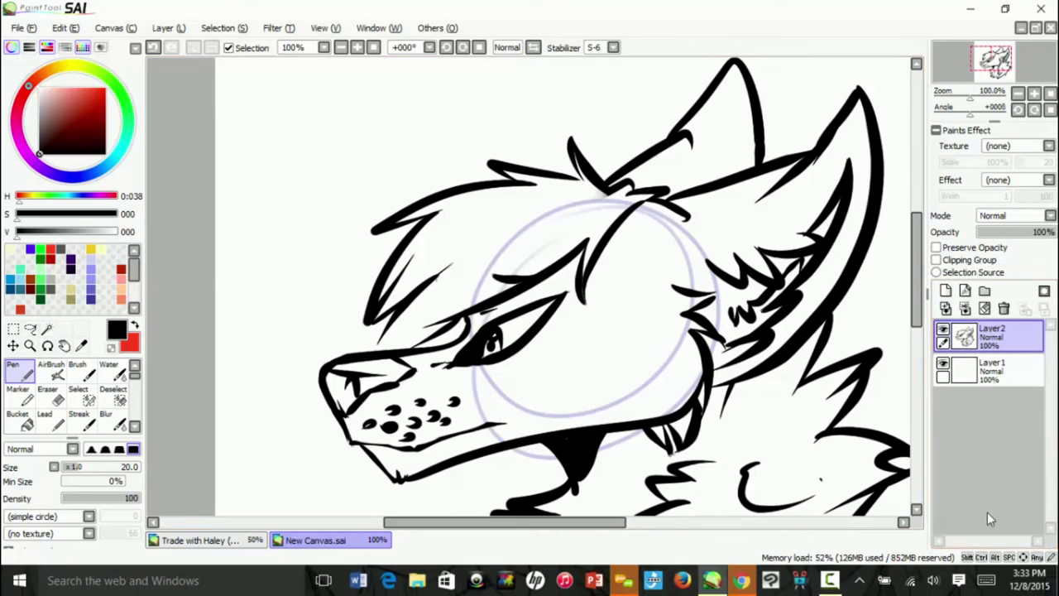
click(827, 580)
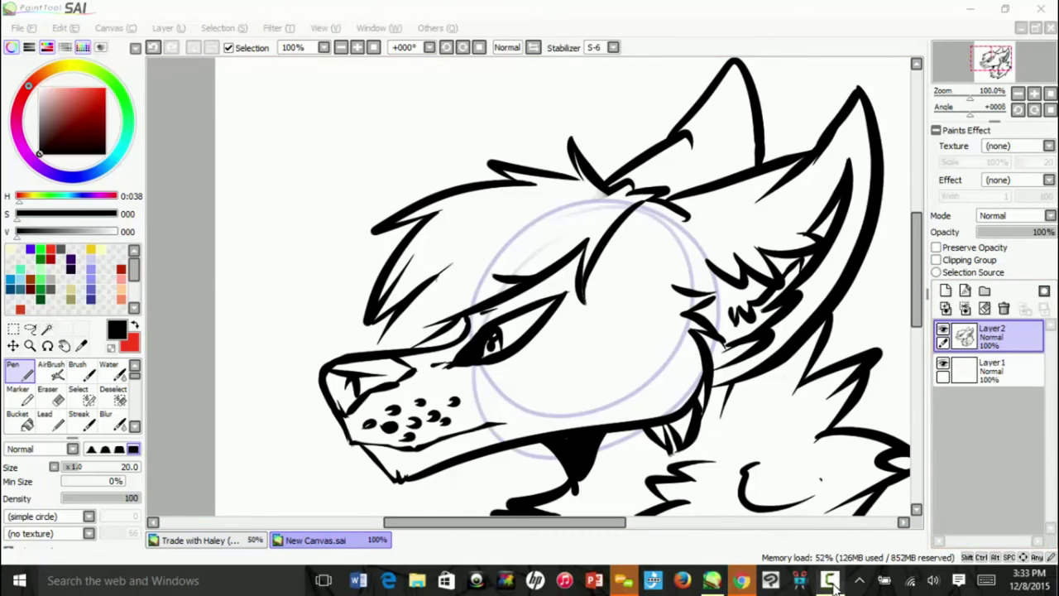
click(832, 581)
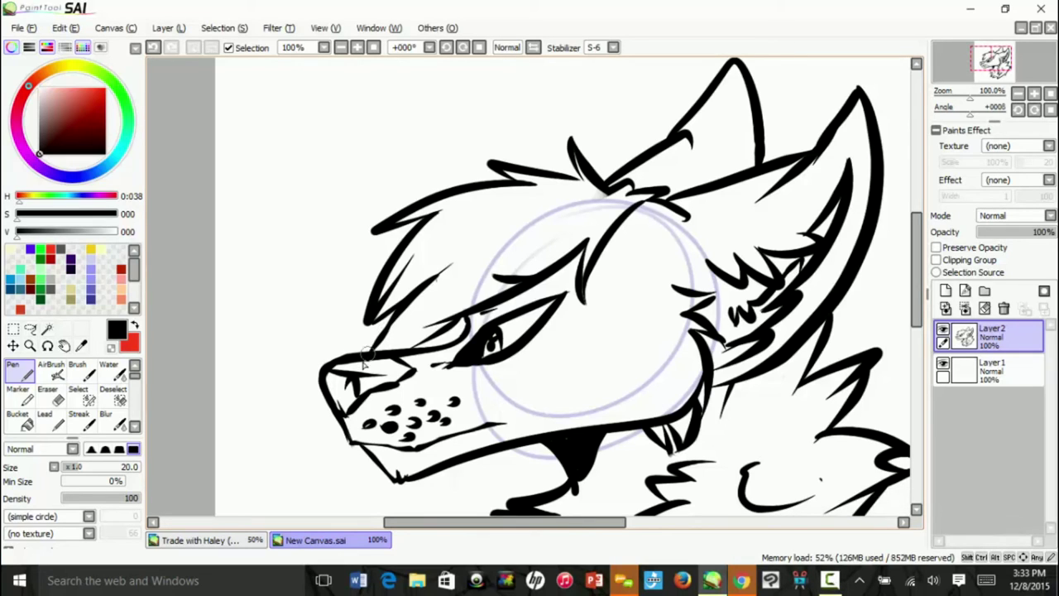
Finish the fringe with strands meeting the muzzle bridge, and thicken the outline from the front of the muzzle to the chin.
drag(374, 351, 447, 292)
drag(380, 345, 436, 344)
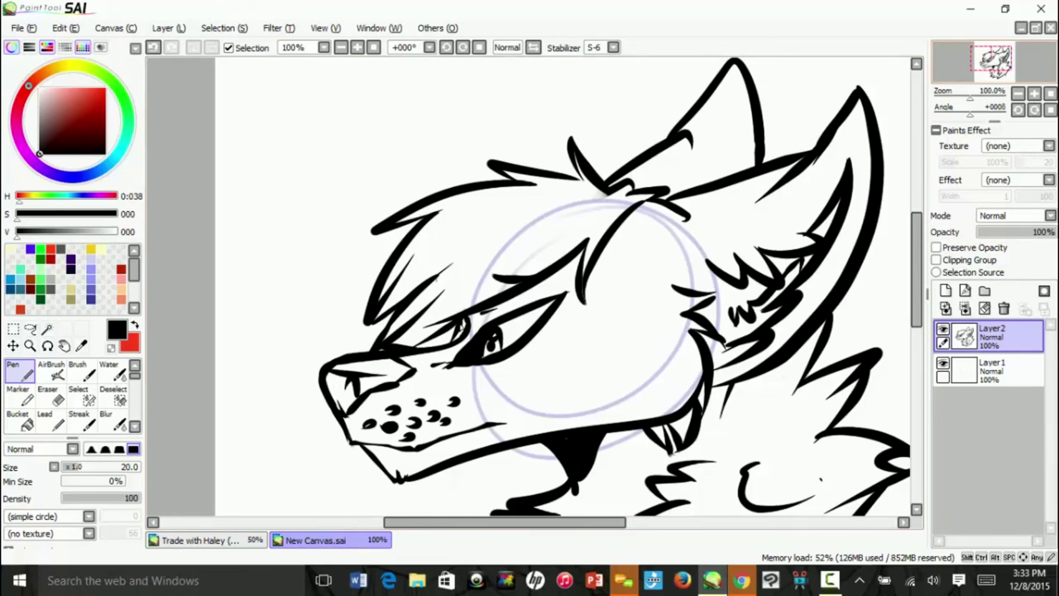
click(1018, 93)
mouse_move(1015, 72)
mouse_down()
mouse_move(1017, 82)
mouse_move(1005, 63)
mouse_move(1006, 73)
mouse_up()
click(1034, 94)
click(1034, 94)
click(1034, 94)
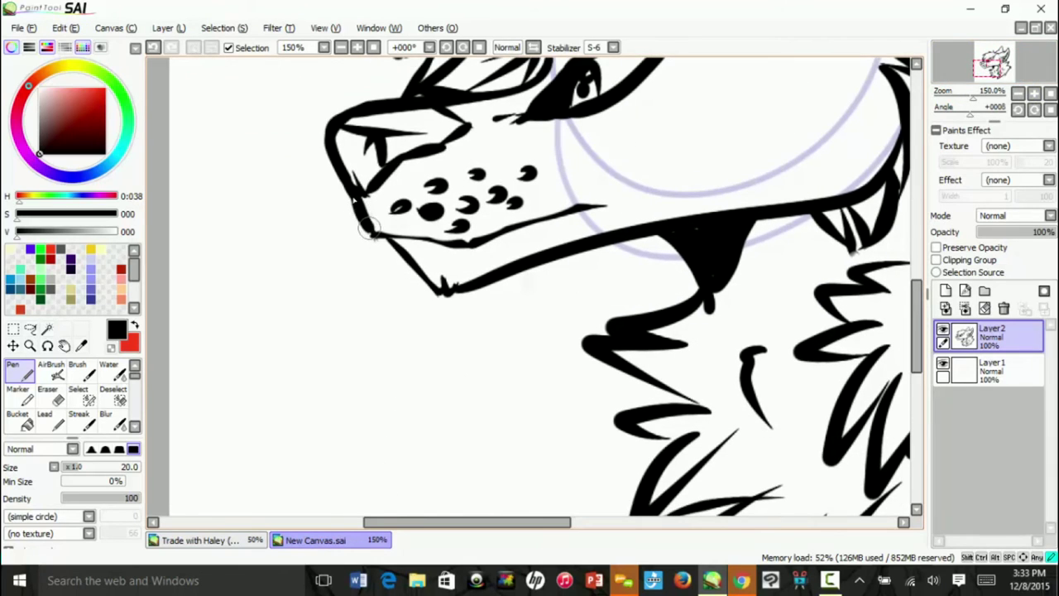
drag(408, 264, 439, 294)
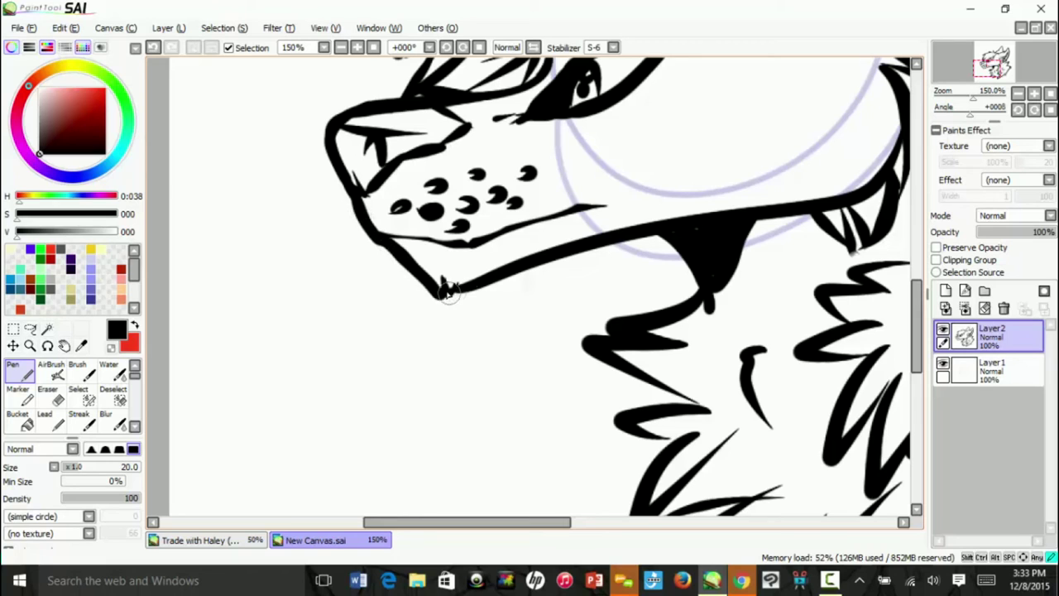
drag(986, 69, 991, 63)
click(1017, 94)
click(1018, 93)
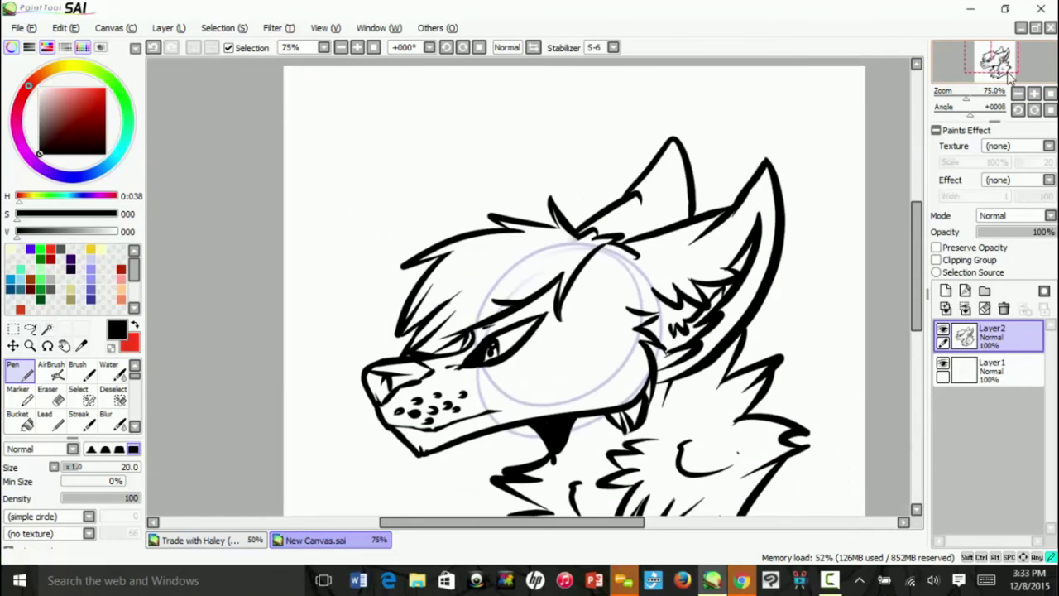
Set the Stabilizer to 0 and handwrite "or, you" in the blank canvas area above the muzzle.
click(607, 47)
click(596, 61)
mouse_move(324, 134)
mouse_down()
mouse_move(317, 149)
mouse_move(326, 135)
mouse_up()
drag(339, 139, 339, 158)
mouse_move(339, 148)
mouse_down()
mouse_move(344, 129)
mouse_move(385, 142)
mouse_up()
drag(397, 121, 380, 155)
drag(414, 122, 415, 124)
drag(425, 117, 447, 111)
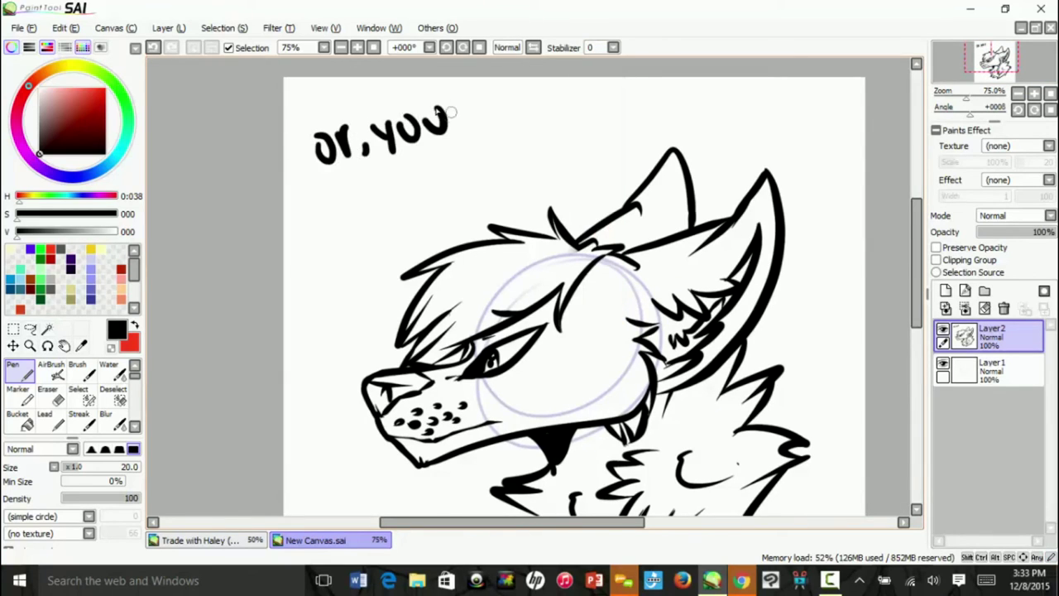
Continue the handwritten note with "can try other" beneath and beside the first words.
drag(347, 171, 336, 197)
mouse_move(367, 174)
mouse_down()
mouse_move(371, 190)
mouse_move(415, 189)
mouse_up()
mouse_move(432, 149)
mouse_down()
mouse_move(435, 182)
mouse_move(454, 154)
mouse_up()
mouse_move(449, 170)
mouse_down()
mouse_move(466, 143)
mouse_move(493, 176)
mouse_up()
drag(507, 139, 495, 179)
drag(524, 124, 521, 125)
mouse_move(543, 115)
mouse_down()
mouse_move(540, 143)
mouse_move(560, 122)
mouse_up()
mouse_move(567, 106)
mouse_down()
mouse_move(580, 132)
mouse_move(600, 125)
mouse_up()
drag(607, 120, 620, 101)
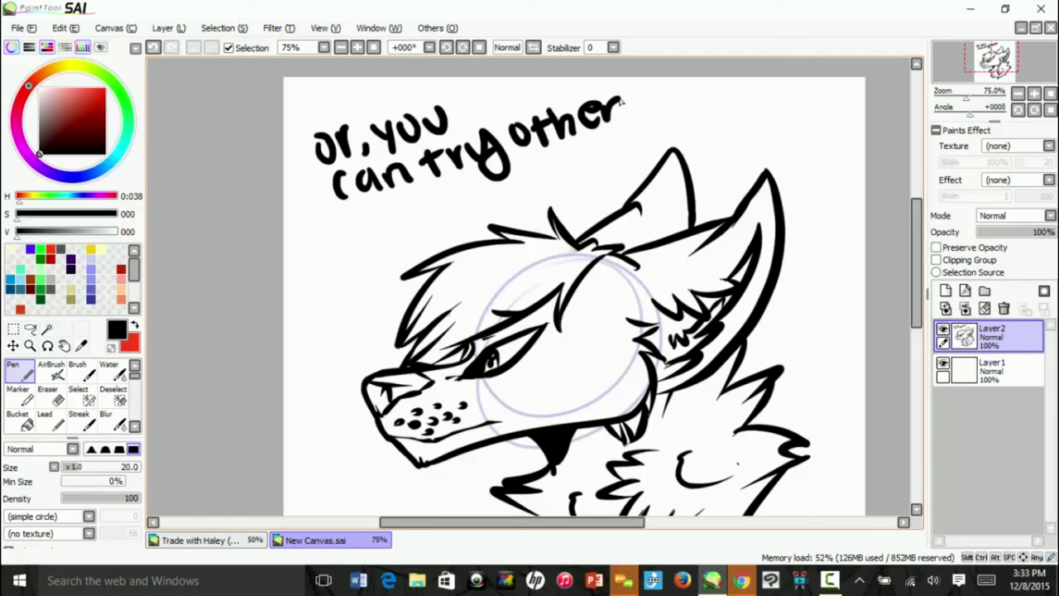
Finish the handwritten note with the line "eye styles!!" above the hair.
drag(326, 235, 344, 246)
drag(351, 216, 352, 250)
mouse_move(374, 221)
mouse_down()
mouse_move(413, 209)
mouse_move(429, 221)
mouse_up()
drag(421, 207, 441, 202)
mouse_move(453, 197)
mouse_down()
mouse_move(463, 222)
mouse_move(451, 229)
mouse_up()
mouse_move(483, 179)
mouse_down()
mouse_move(478, 205)
mouse_move(500, 200)
mouse_up()
drag(514, 182, 503, 202)
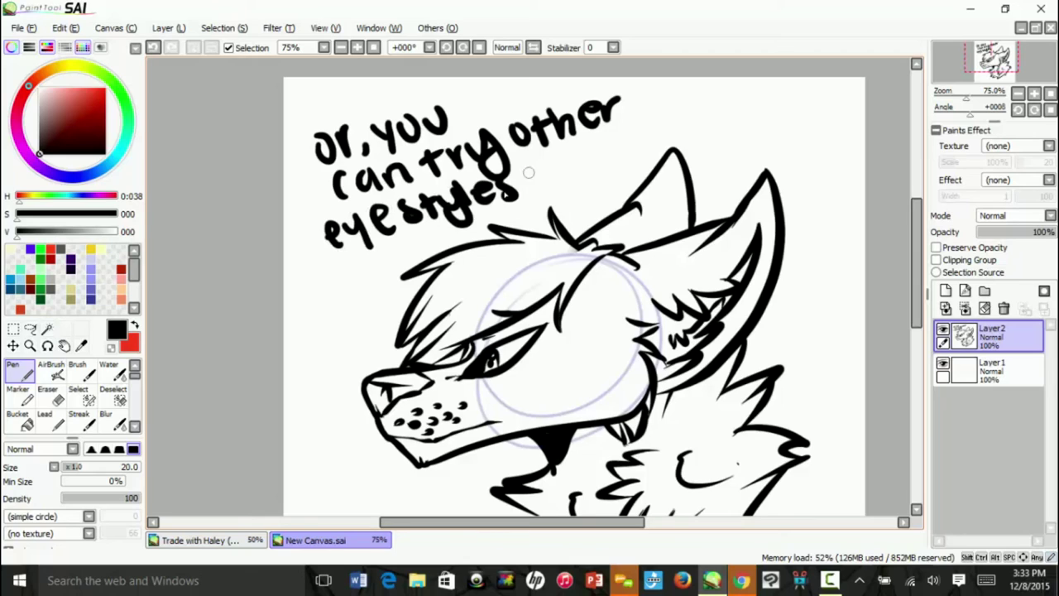
drag(551, 156, 546, 175)
click(557, 188)
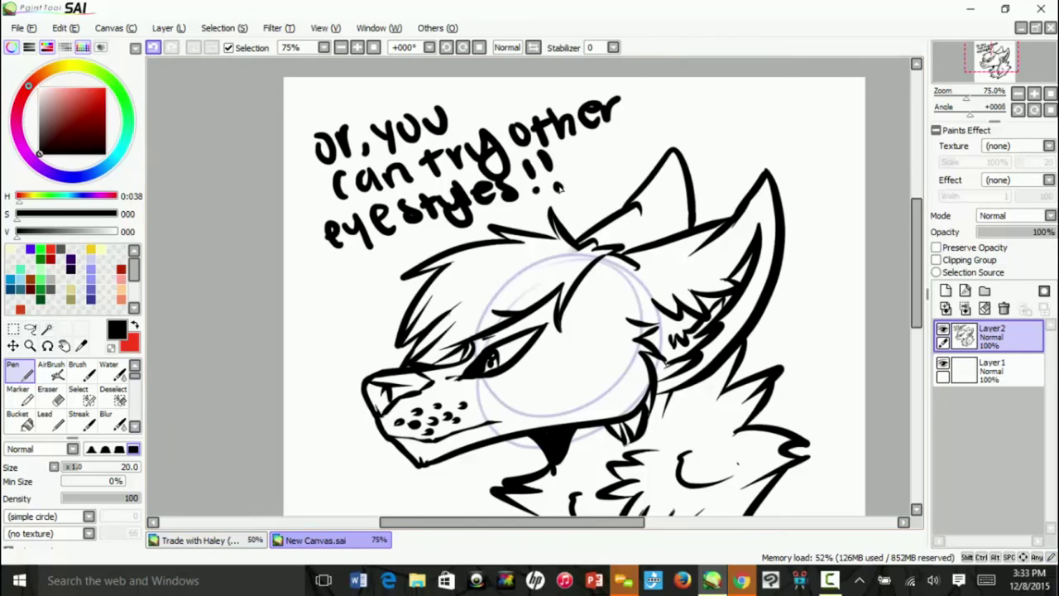
Erase the whole handwritten note above the head with the Eraser at size 160.
key(e)
mouse_move(306, 230)
mouse_down()
mouse_move(341, 175)
mouse_move(494, 111)
mouse_move(576, 91)
mouse_move(584, 102)
mouse_move(531, 135)
mouse_move(558, 157)
mouse_move(402, 190)
mouse_up()
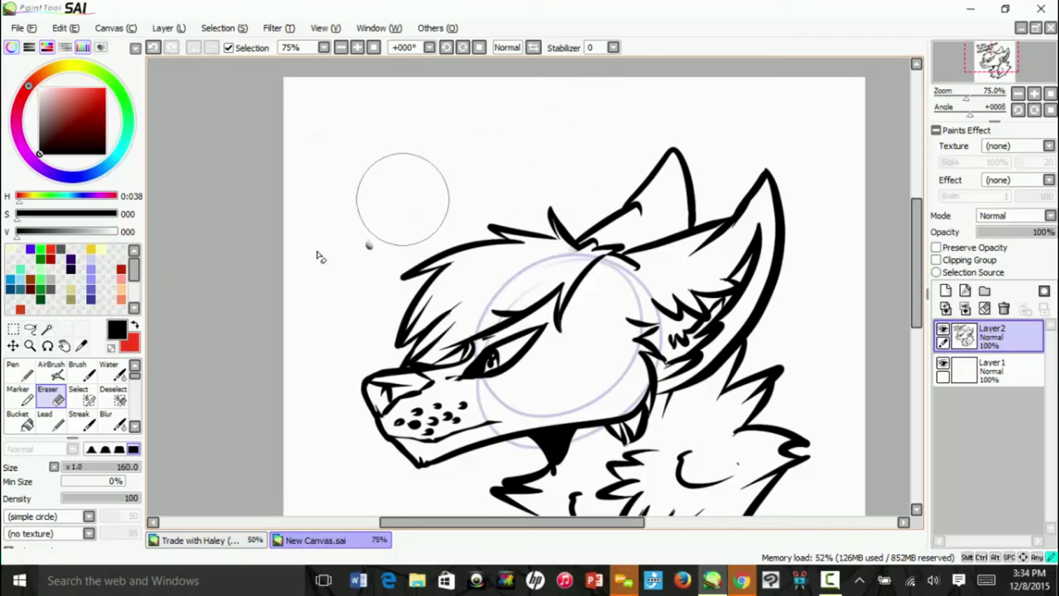
key(n)
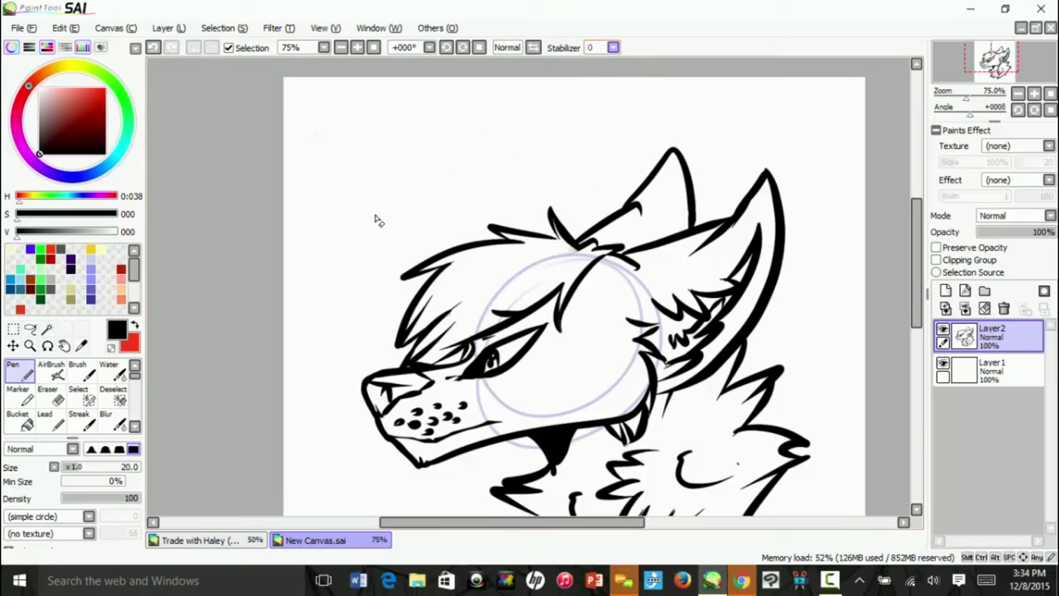
Set the Stabilizer to S-6 and erase the near eye with the Eraser at size 50, leaving the muzzle bridge and fringe intact.
click(612, 48)
click(596, 306)
drag(991, 56, 991, 64)
click(1034, 93)
click(1034, 93)
key(e)
key([)
key([)
key([)
key([)
key([)
key([)
drag(482, 224, 408, 262)
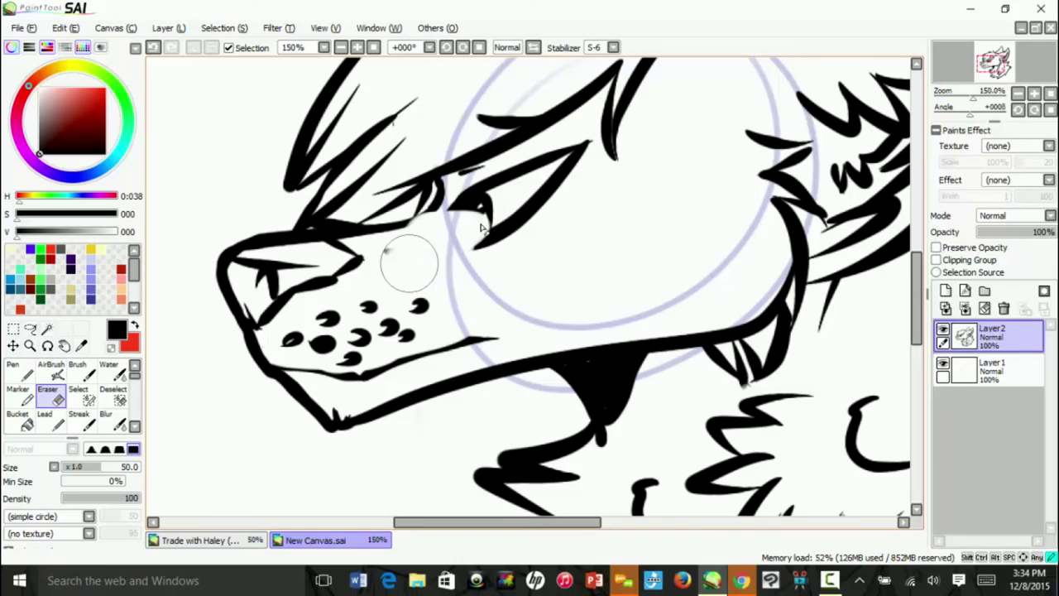
click(153, 50)
mouse_move(512, 203)
mouse_down()
mouse_move(425, 259)
mouse_move(402, 251)
mouse_move(475, 239)
mouse_move(534, 207)
mouse_move(579, 157)
mouse_move(474, 211)
mouse_move(488, 188)
mouse_up()
key(n)
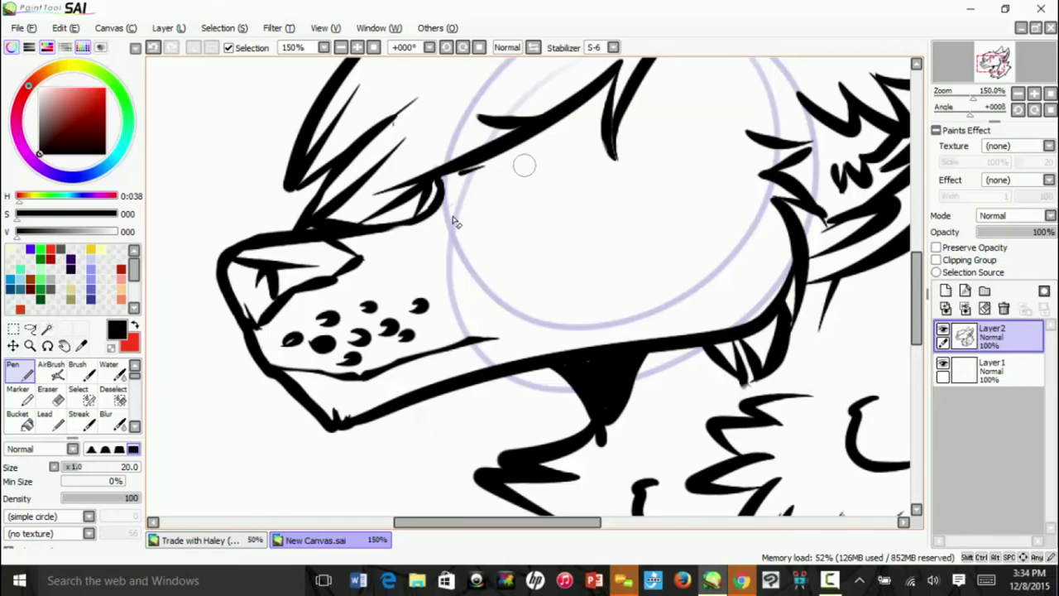
drag(463, 199, 560, 170)
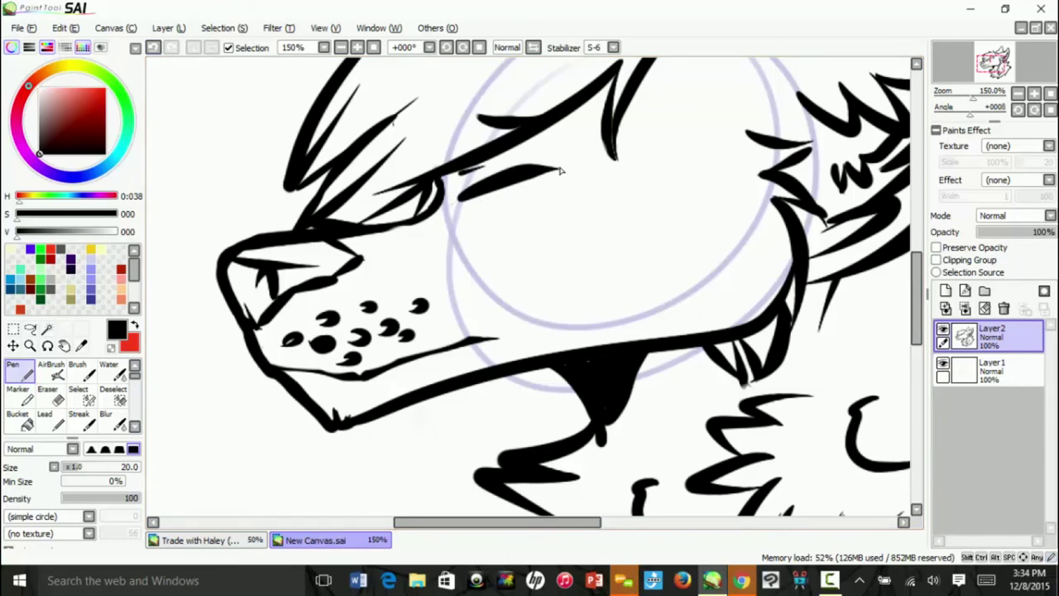
click(155, 48)
mouse_move(467, 174)
mouse_down()
mouse_move(530, 156)
mouse_move(571, 161)
mouse_move(591, 196)
mouse_move(564, 236)
mouse_move(440, 233)
mouse_up()
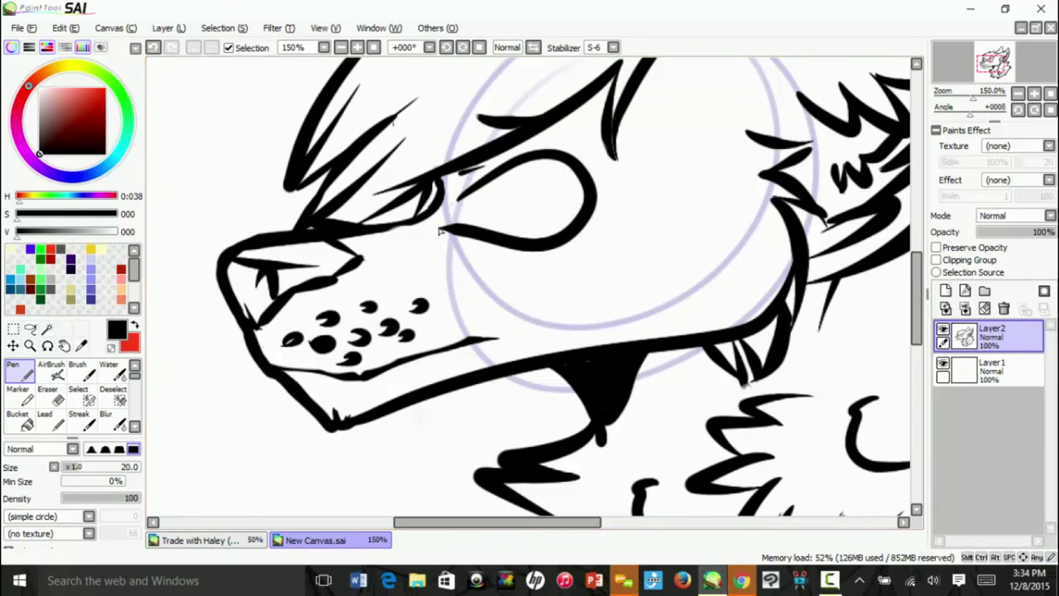
click(157, 48)
Draw a narrow half-lidded eye with an iris, dark inner corner and hatching under the upper lid, plus a short dash on the muzzle.
mouse_move(449, 201)
mouse_down()
mouse_move(530, 167)
mouse_move(509, 176)
mouse_move(597, 172)
mouse_up()
mouse_move(494, 185)
mouse_down()
mouse_move(474, 211)
mouse_move(456, 202)
mouse_move(468, 238)
mouse_up()
click(154, 48)
drag(579, 198, 451, 241)
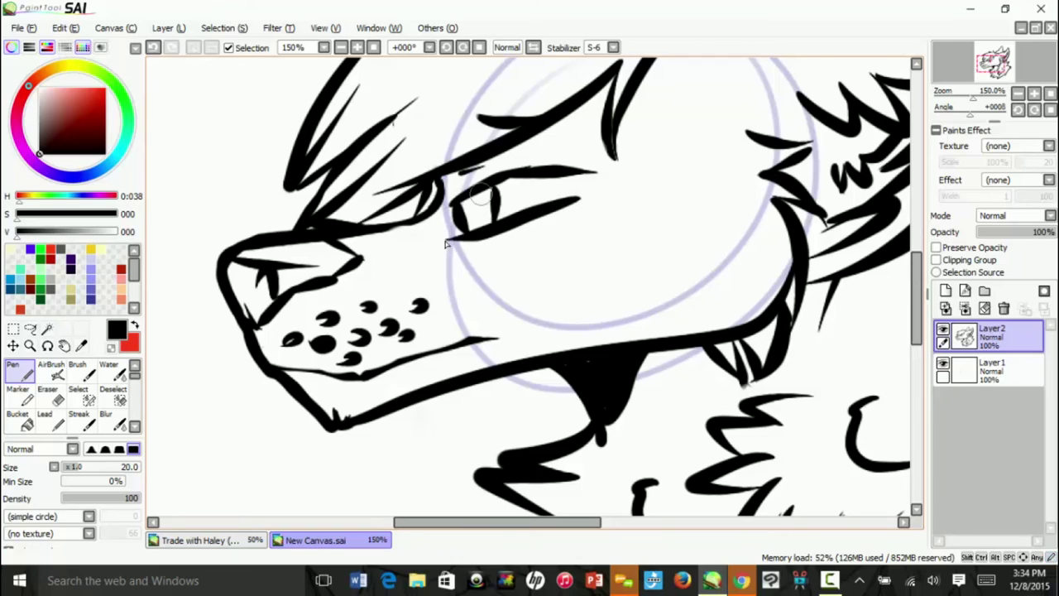
mouse_move(472, 200)
mouse_down()
mouse_move(529, 190)
mouse_move(495, 180)
mouse_move(535, 188)
mouse_up()
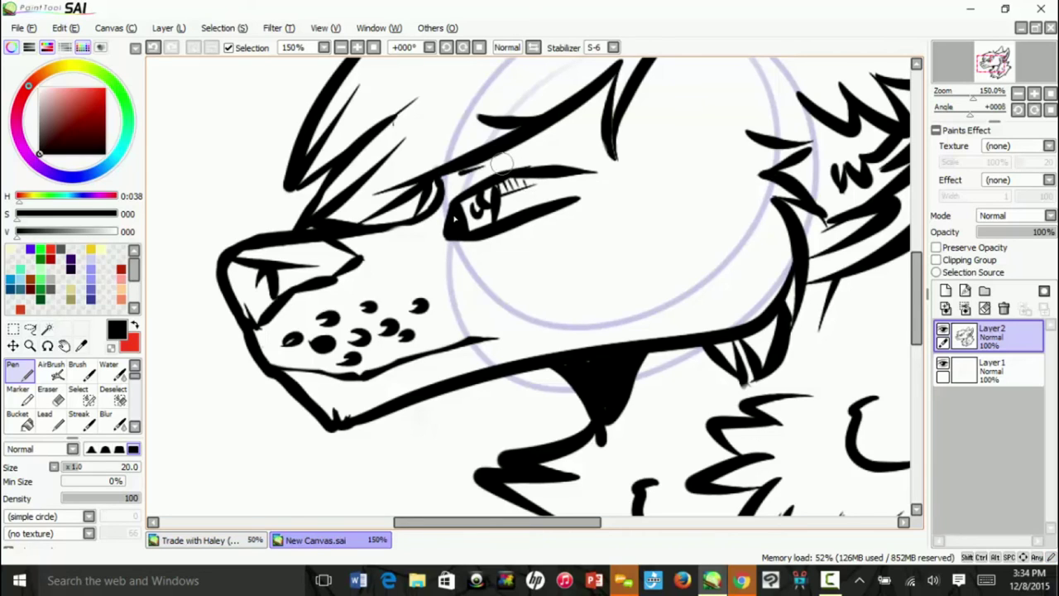
drag(388, 252, 408, 249)
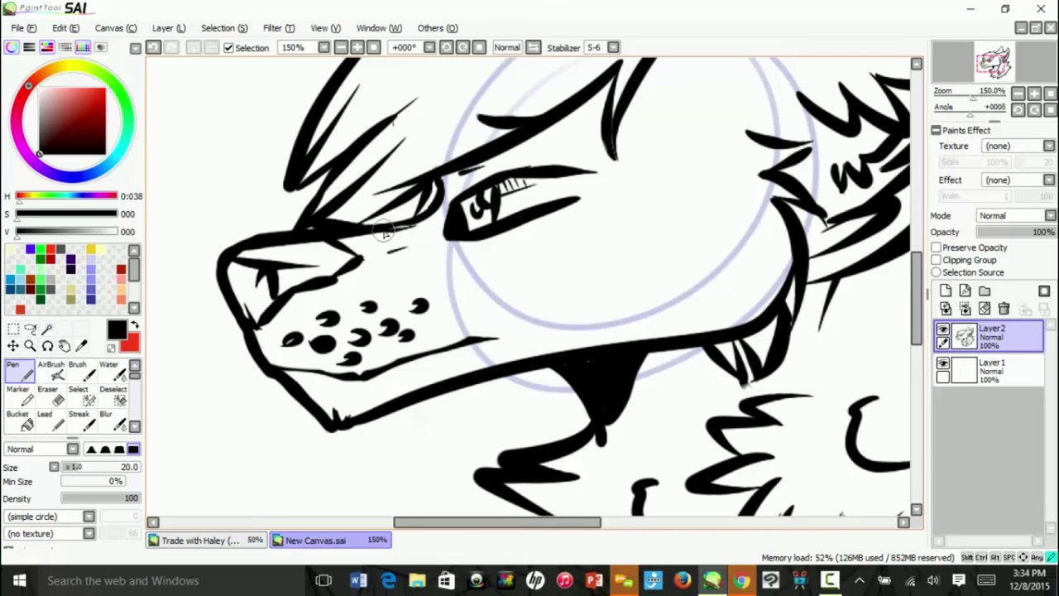
Start an eye guide in the blank area above the hair with a circled 1 and a bent upper-eyelid line beside it.
click(1017, 94)
click(1017, 93)
click(1018, 93)
drag(1023, 80, 1022, 55)
click(1036, 94)
click(1035, 94)
click(1036, 93)
mouse_move(296, 205)
mouse_down()
mouse_move(359, 167)
mouse_move(416, 162)
mouse_up()
mouse_move(260, 133)
mouse_down()
mouse_move(270, 176)
mouse_move(263, 132)
mouse_up()
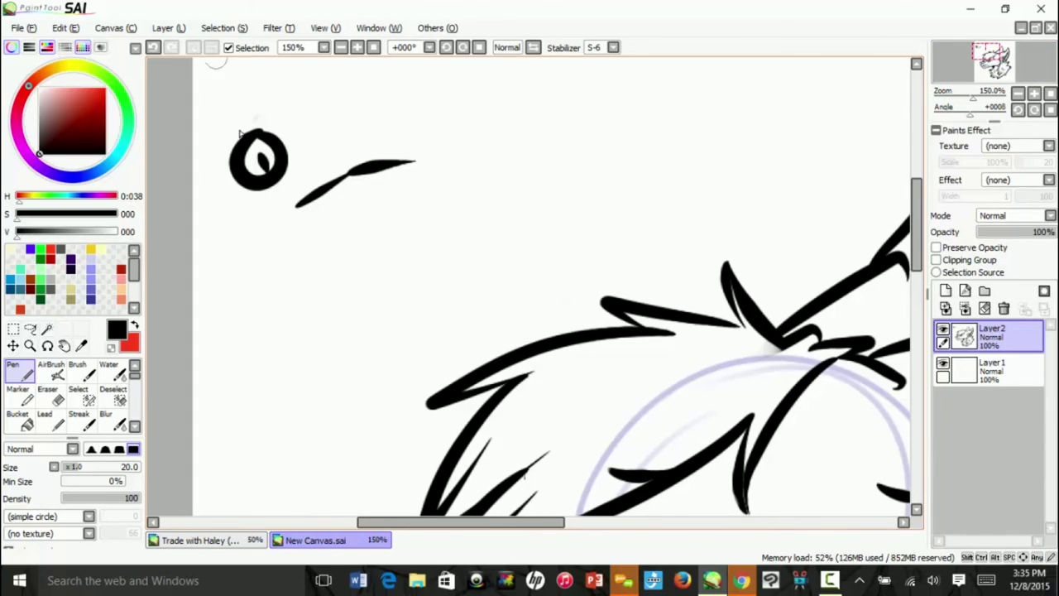
Add a circled 2 below the first example, with an upper eyelid and two iris sides hanging from it.
mouse_move(312, 269)
mouse_down()
mouse_move(343, 282)
mouse_move(297, 259)
mouse_move(321, 298)
mouse_up()
mouse_move(319, 247)
mouse_down()
mouse_move(362, 294)
mouse_move(503, 233)
mouse_move(466, 304)
mouse_up()
drag(421, 276, 442, 311)
Add a circled 3 with an eye made of upper eyelid, iris sides and a lower eyelid line.
mouse_move(504, 103)
mouse_down()
mouse_move(510, 139)
mouse_move(511, 97)
mouse_up()
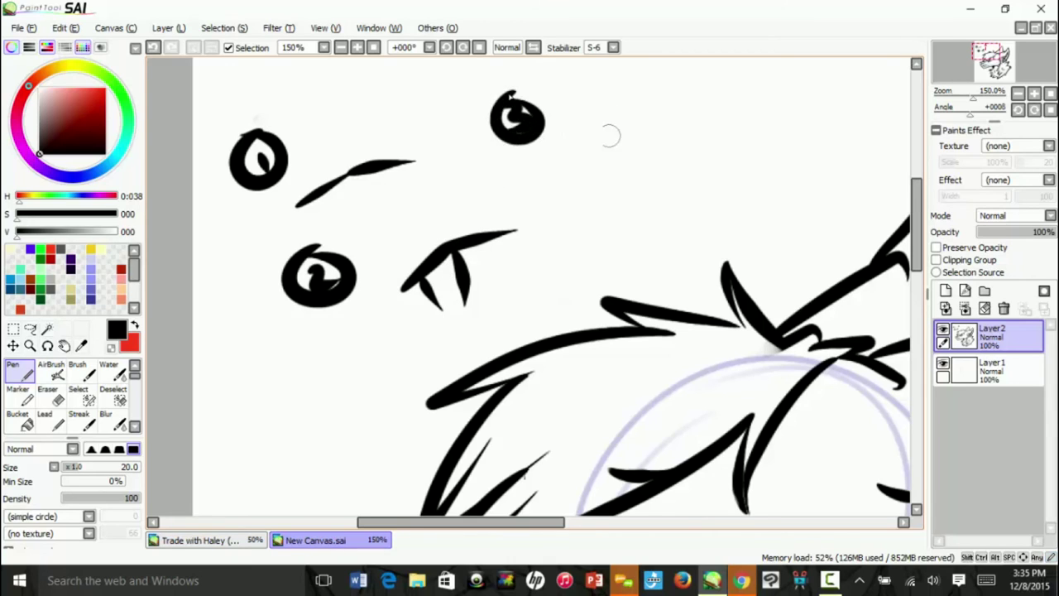
mouse_move(573, 134)
mouse_down()
mouse_move(678, 120)
mouse_move(612, 164)
mouse_up()
drag(676, 136, 574, 167)
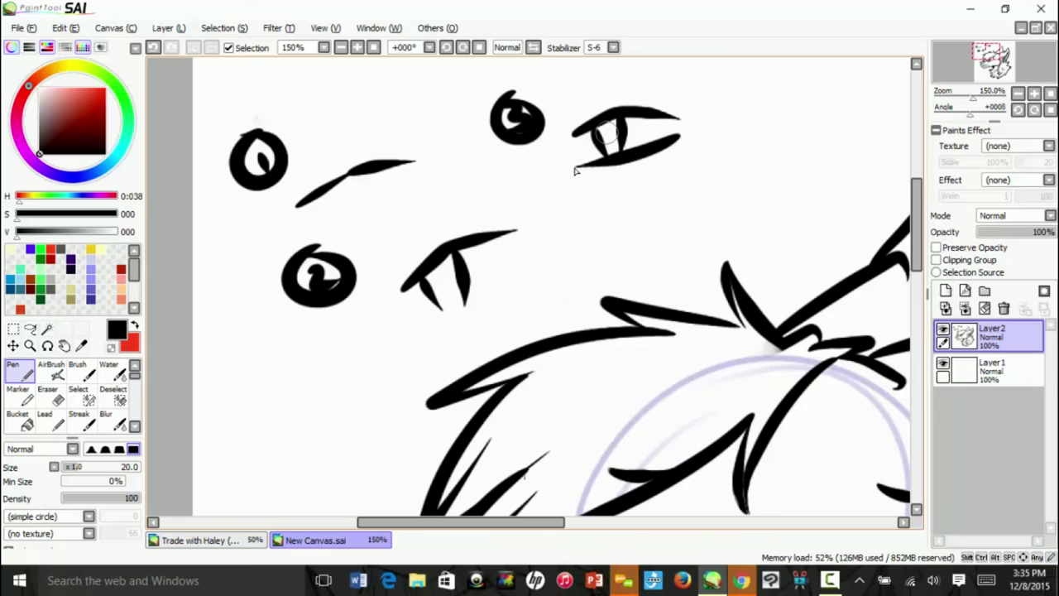
Add a fourth circled number with a completed example eye below the third one.
mouse_move(563, 225)
mouse_down()
mouse_move(579, 229)
mouse_move(576, 240)
mouse_up()
drag(572, 206, 572, 205)
drag(645, 219, 673, 199)
mouse_move(768, 178)
mouse_down()
mouse_move(663, 211)
mouse_move(681, 228)
mouse_move(668, 230)
mouse_up()
mouse_move(751, 202)
mouse_down()
mouse_move(660, 237)
mouse_move(681, 224)
mouse_move(675, 206)
mouse_move(688, 214)
mouse_move(688, 190)
mouse_up()
Erase all numbered eye examples above the hair with the Eraser at size 50.
key(e)
mouse_move(574, 224)
mouse_down()
mouse_move(563, 224)
mouse_move(728, 184)
mouse_move(690, 208)
mouse_move(553, 137)
mouse_move(702, 113)
mouse_move(649, 165)
mouse_move(484, 95)
mouse_move(302, 130)
mouse_move(239, 158)
mouse_move(388, 143)
mouse_move(295, 215)
mouse_move(430, 284)
mouse_move(430, 306)
mouse_move(487, 236)
mouse_move(445, 211)
mouse_up()
click(989, 54)
click(1018, 93)
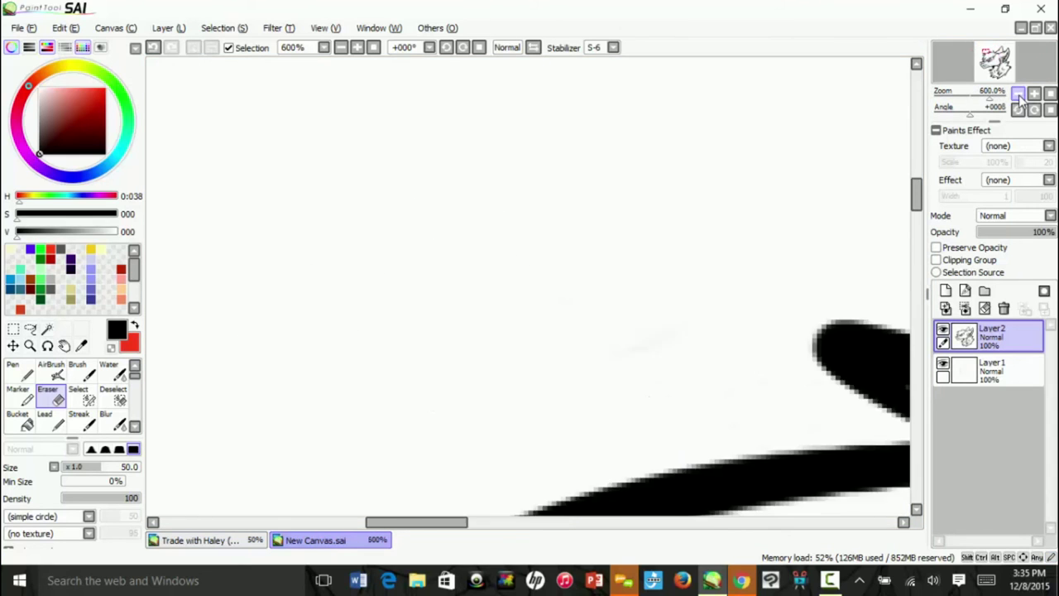
Hide Layer1 so only the line art on Layer2 is shown.
click(1017, 92)
mouse_move(1017, 64)
mouse_down()
mouse_move(1031, 66)
mouse_move(1012, 74)
mouse_up()
click(1034, 94)
click(1018, 94)
click(942, 365)
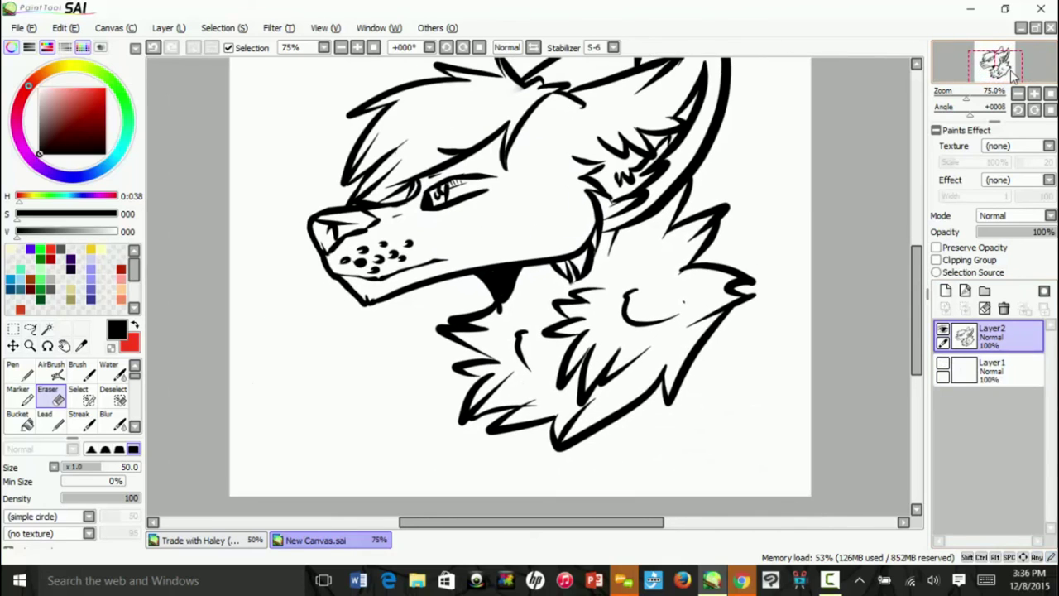
Draw a solid black pointed marking rising from the jaw onto the cheek and thicken the lower eyelid with the Pen.
key(n)
drag(485, 263, 488, 223)
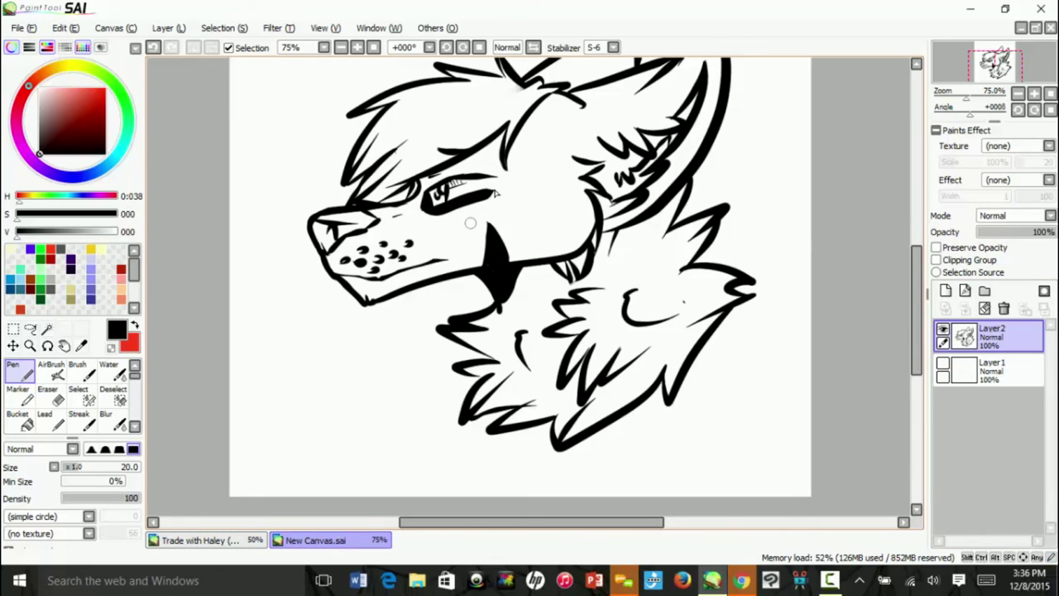
Set the Stabilizer to 0 and handwrite the note "Be sure to play around" above the head.
drag(993, 73, 990, 65)
click(613, 47)
click(596, 62)
drag(348, 130, 361, 165)
drag(397, 134, 418, 147)
mouse_move(457, 114)
mouse_down()
mouse_move(430, 139)
mouse_move(501, 105)
mouse_move(529, 118)
mouse_up()
drag(394, 173, 391, 198)
drag(382, 184, 421, 176)
mouse_move(447, 164)
mouse_down()
mouse_move(443, 199)
mouse_move(447, 180)
mouse_up()
mouse_move(476, 149)
mouse_down()
mouse_move(480, 182)
mouse_move(507, 169)
mouse_up()
mouse_move(511, 145)
mouse_down()
mouse_move(527, 135)
mouse_move(517, 175)
mouse_up()
drag(574, 125, 579, 142)
mouse_move(587, 136)
mouse_down()
mouse_move(617, 114)
mouse_move(647, 120)
mouse_up()
drag(650, 124, 697, 117)
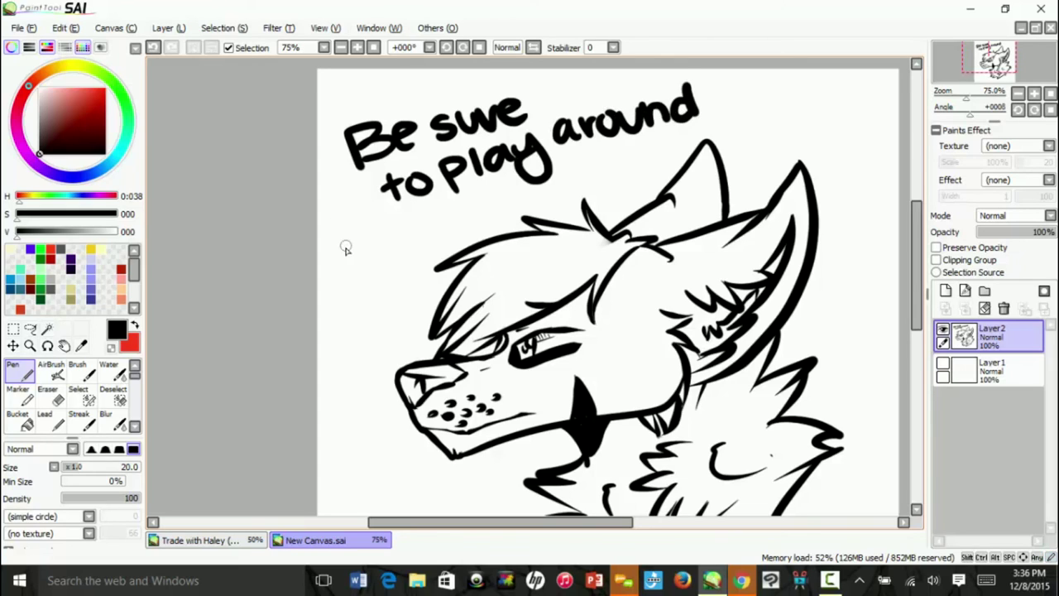
drag(345, 248, 377, 237)
drag(383, 227, 387, 256)
drag(407, 221, 404, 242)
mouse_move(425, 207)
mouse_down()
mouse_move(421, 238)
mouse_move(436, 216)
mouse_up()
mouse_move(455, 197)
mouse_down()
mouse_move(450, 222)
mouse_move(461, 216)
mouse_up()
click(451, 233)
click(466, 232)
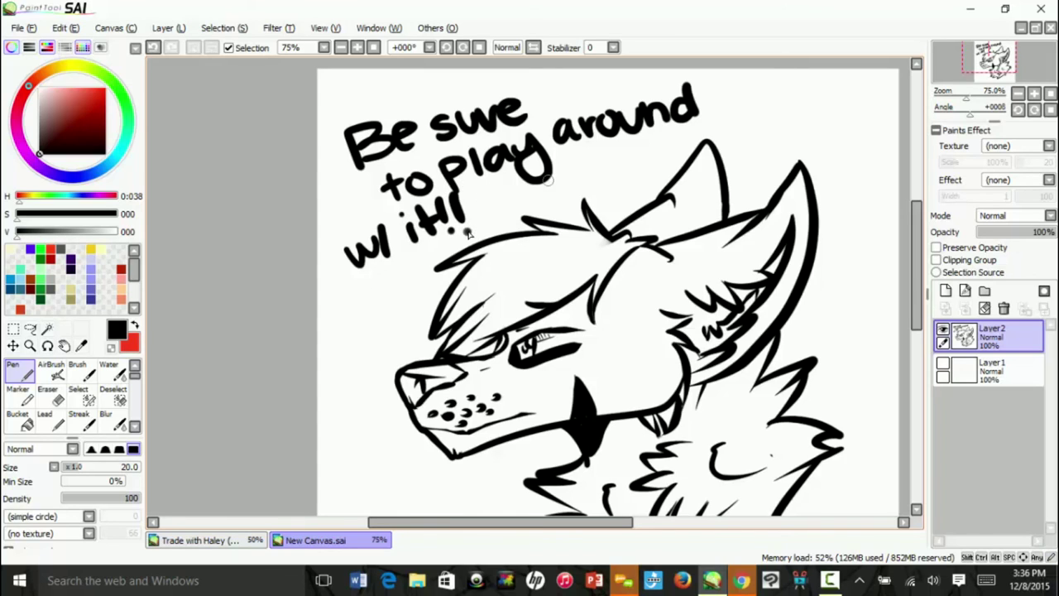
click(151, 49)
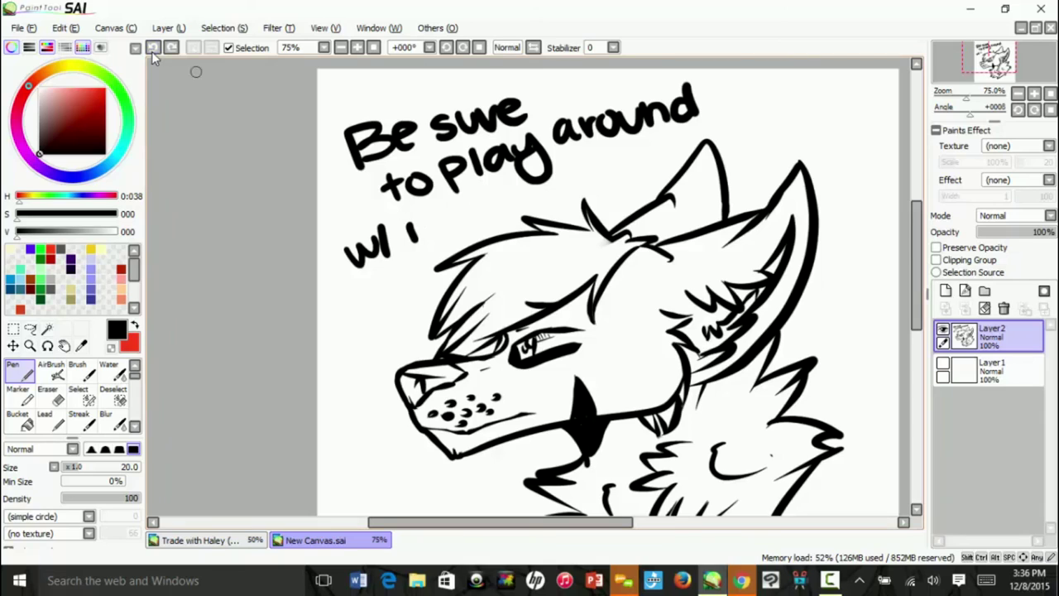
mouse_move(438, 212)
mouse_down()
mouse_move(412, 242)
mouse_move(451, 233)
mouse_up()
drag(442, 217, 475, 220)
mouse_move(488, 195)
mouse_down()
mouse_move(473, 236)
mouse_move(496, 217)
mouse_up()
mouse_move(502, 197)
mouse_down()
mouse_move(515, 195)
mouse_move(519, 211)
mouse_up()
drag(542, 191, 528, 214)
drag(567, 172, 562, 198)
click(563, 210)
click(153, 49)
click(152, 49)
click(151, 48)
click(150, 48)
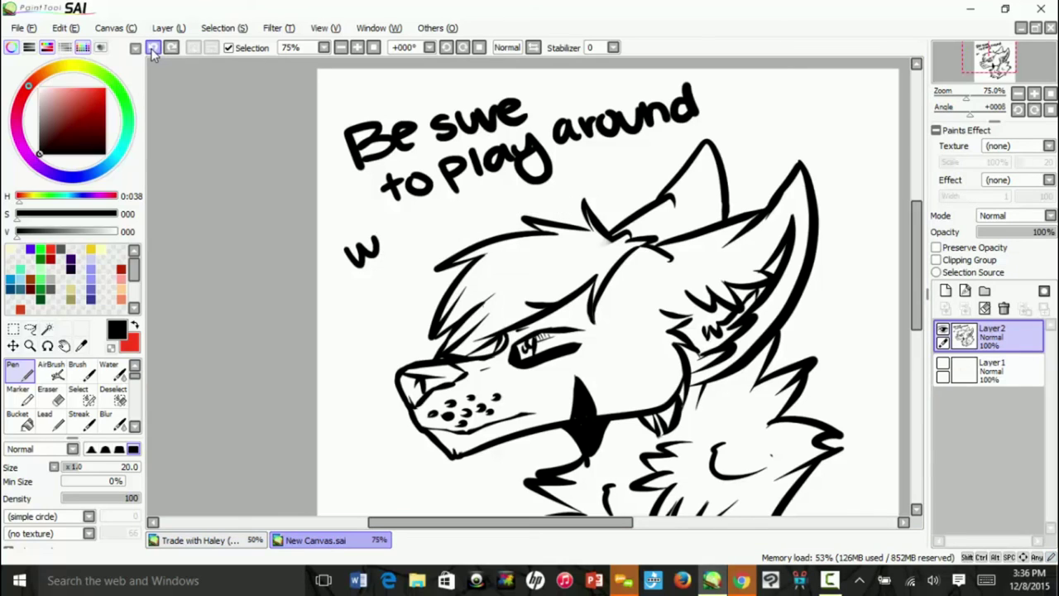
click(151, 48)
Erase the note "Be sure to play around" with the Eraser enlarged to size 120.
key(e)
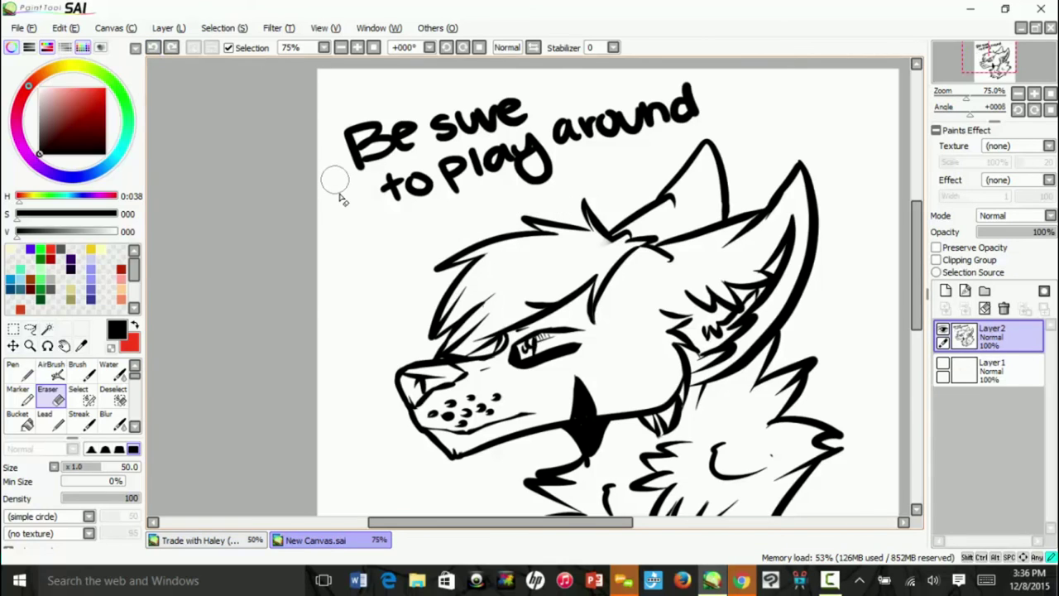
click(346, 171)
key(bracketright)
key(bracketright)
key(bracketright)
key(bracketright)
key(bracketright)
mouse_move(351, 162)
mouse_down()
mouse_move(601, 129)
mouse_move(693, 99)
mouse_move(579, 94)
mouse_move(425, 154)
mouse_move(442, 149)
mouse_up()
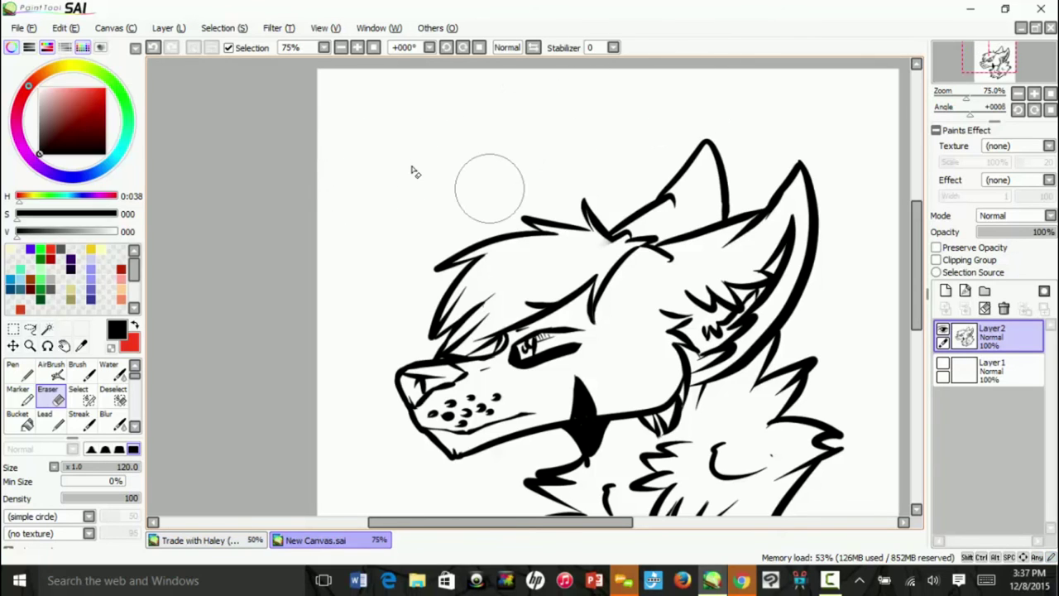
Handwrite "THANKS FOR" in capitals with the Pen in the blank area above the hair.
key(n)
mouse_move(1006, 71)
mouse_down()
mouse_move(1030, 81)
mouse_move(1010, 69)
mouse_up()
mouse_move(327, 209)
mouse_down()
mouse_move(325, 248)
mouse_move(343, 242)
mouse_up()
drag(325, 229, 345, 225)
drag(349, 245, 374, 236)
drag(383, 201, 406, 222)
drag(402, 180, 411, 217)
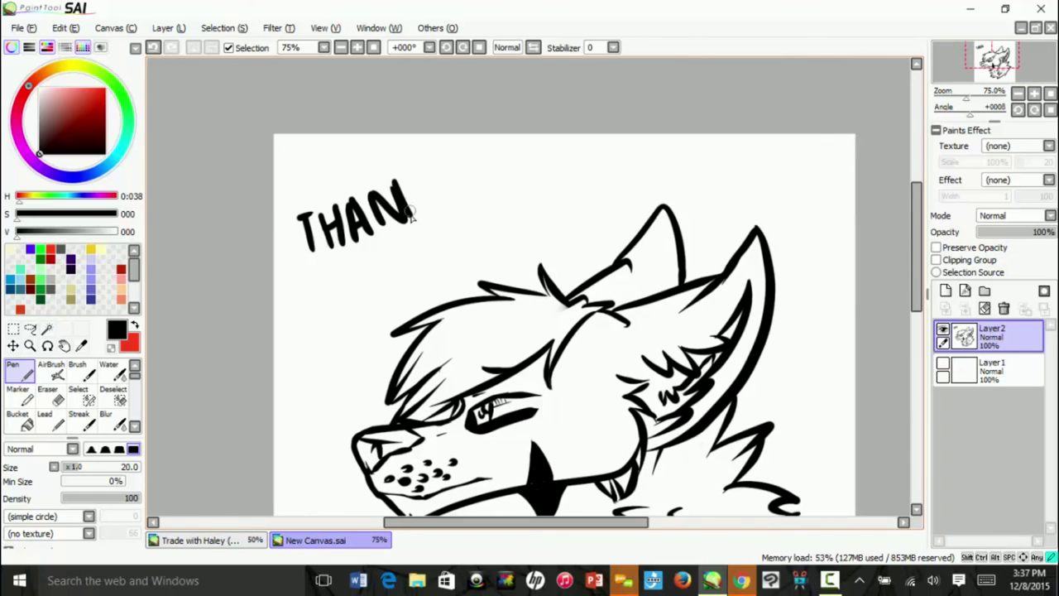
mouse_move(447, 179)
mouse_down()
mouse_move(424, 208)
mouse_move(455, 214)
mouse_up()
mouse_move(454, 175)
mouse_down()
mouse_move(481, 169)
mouse_move(477, 188)
mouse_up()
drag(493, 169, 506, 207)
drag(506, 165, 521, 185)
Handwrite "WATCHING!!" in capitals as the second line of the closing note.
drag(305, 274, 352, 260)
mouse_move(346, 298)
mouse_down()
mouse_move(374, 256)
mouse_move(413, 277)
mouse_up()
drag(423, 232, 427, 268)
drag(437, 226, 440, 270)
mouse_move(460, 225)
mouse_down()
mouse_move(457, 269)
mouse_move(506, 221)
mouse_move(530, 241)
mouse_up()
drag(554, 202, 551, 248)
drag(571, 197, 567, 247)
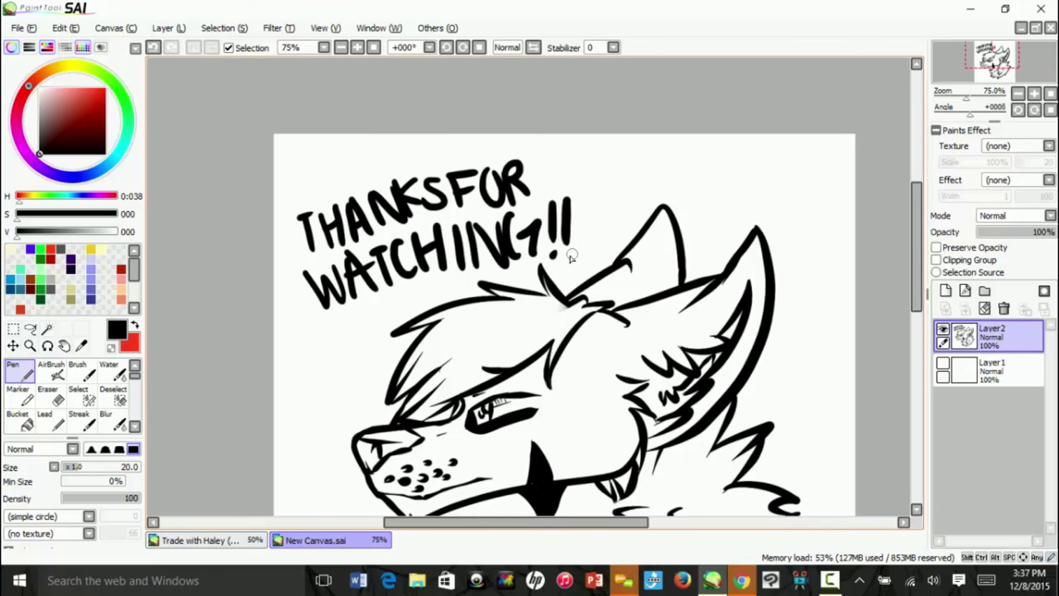
Undo the last strokes of the closing note and erase the rest of both lines.
click(153, 47)
click(152, 48)
key(e)
mouse_move(356, 173)
mouse_down()
mouse_move(449, 161)
mouse_move(438, 220)
mouse_move(521, 213)
mouse_up()
mouse_move(508, 231)
mouse_down()
mouse_move(395, 259)
mouse_move(331, 299)
mouse_up()
Handwrite "PLEASE" in capitals with the black Pen in the blank area above the hair, near the canvas's upper-left corner.
key(n)
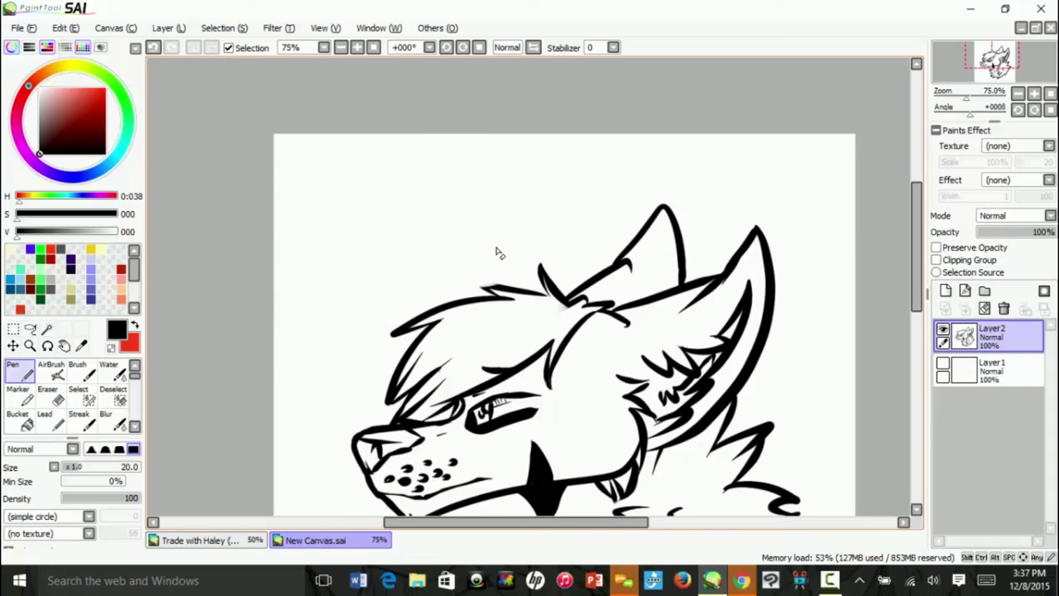
drag(305, 182, 311, 219)
mouse_move(303, 185)
mouse_down()
mouse_move(308, 177)
mouse_move(344, 211)
mouse_up()
drag(346, 171, 367, 166)
mouse_move(345, 190)
mouse_down()
mouse_move(377, 163)
mouse_move(397, 197)
mouse_up()
drag(374, 186, 392, 184)
drag(416, 161, 399, 188)
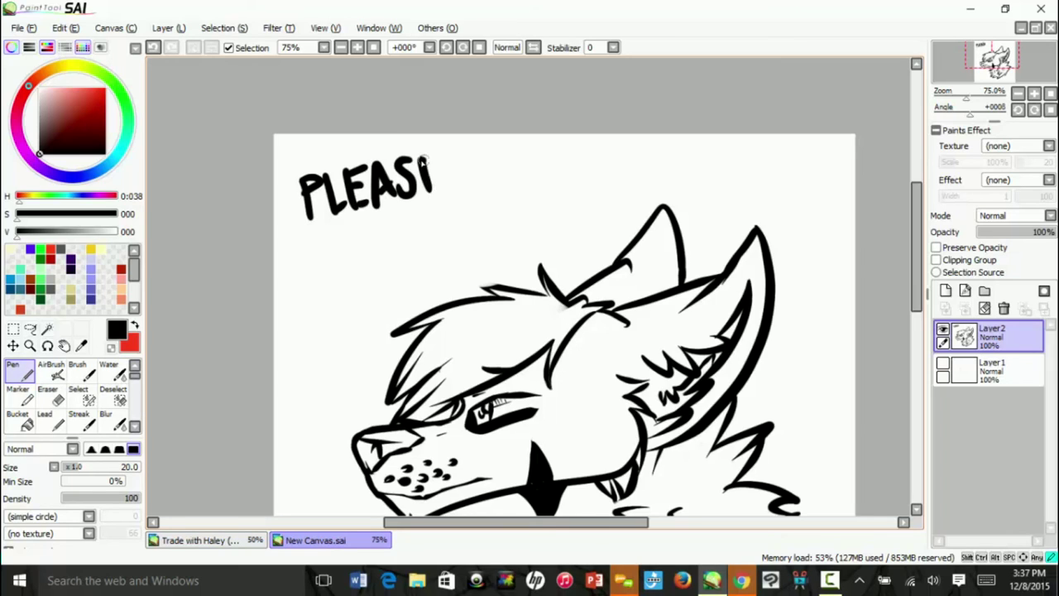
Handwrite "SUBSCRIBE" in capitals after "PLEASE" to complete the first line of the note.
drag(493, 154, 468, 189)
mouse_move(499, 153)
mouse_down()
mouse_move(523, 152)
mouse_move(531, 192)
mouse_up()
drag(531, 152, 536, 189)
drag(584, 150, 566, 184)
drag(610, 151, 617, 189)
drag(617, 154, 643, 189)
mouse_move(654, 151)
mouse_down()
mouse_move(655, 186)
mouse_move(668, 187)
mouse_up()
drag(669, 147, 671, 185)
drag(699, 151, 721, 149)
drag(702, 167, 717, 165)
drag(703, 183, 728, 178)
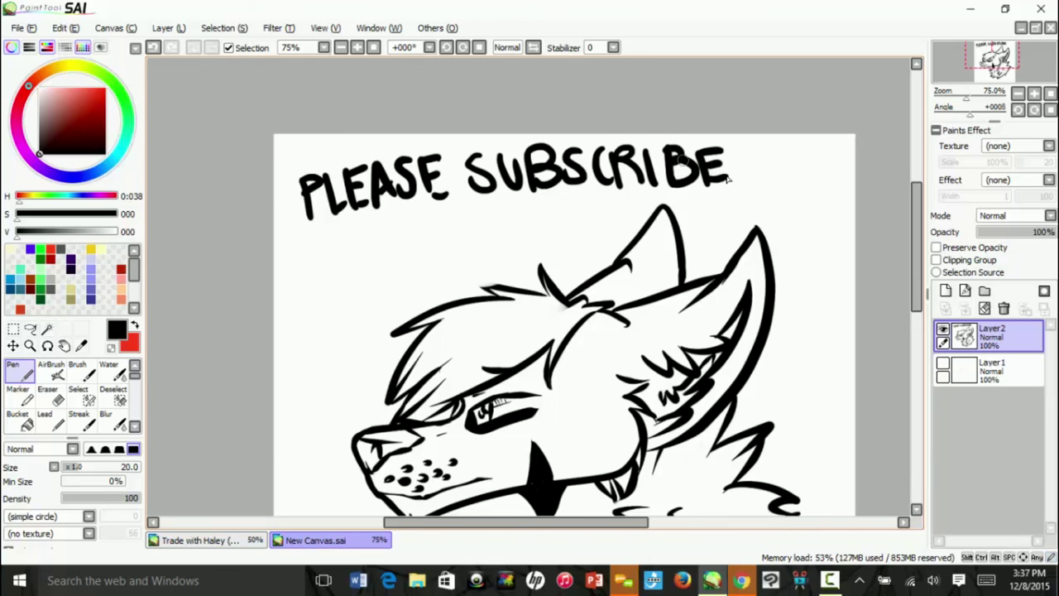
Handwrite "AND FOLLOW" in capitals as the second line of the note, above the hair.
drag(312, 238, 293, 290)
mouse_move(315, 238)
mouse_down()
mouse_move(326, 273)
mouse_move(328, 258)
mouse_up()
mouse_move(334, 242)
mouse_down()
mouse_move(331, 278)
mouse_move(349, 273)
mouse_up()
mouse_move(351, 273)
mouse_down()
mouse_move(354, 230)
mouse_move(358, 270)
mouse_up()
drag(361, 233, 366, 264)
drag(407, 215, 401, 258)
mouse_move(405, 217)
mouse_down()
mouse_move(438, 217)
mouse_move(467, 251)
mouse_up()
mouse_move(475, 212)
mouse_down()
mouse_move(491, 250)
mouse_move(501, 214)
mouse_move(538, 211)
mouse_up()
Handwrite "ME ON" in capitals as the start of the note's third line, beside the hair.
mouse_move(295, 310)
mouse_down()
mouse_move(287, 347)
mouse_move(322, 341)
mouse_up()
drag(338, 303, 367, 285)
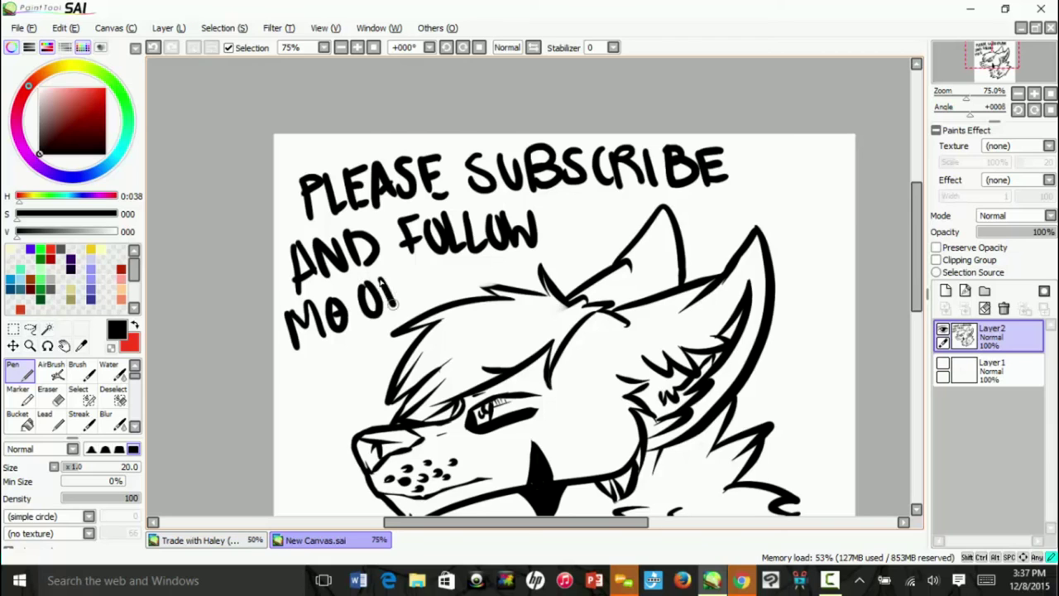